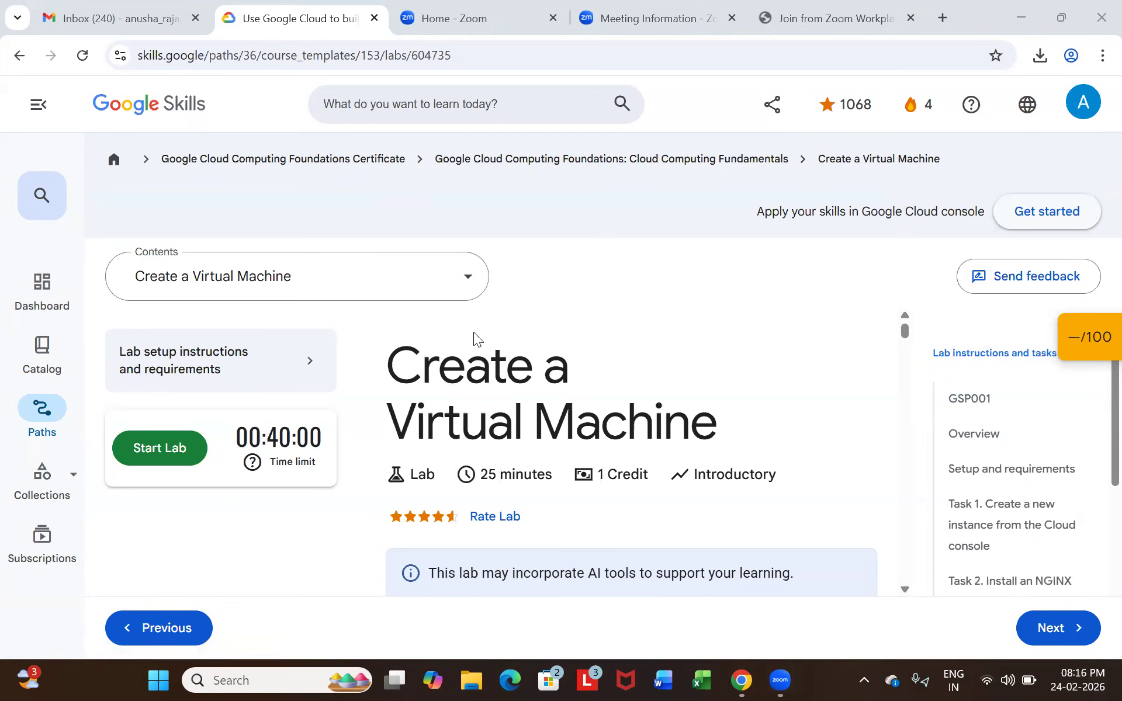
Start the Create a Virtual Machine lab and open its Google Cloud console in an incognito window.
drag(391, 350, 728, 437)
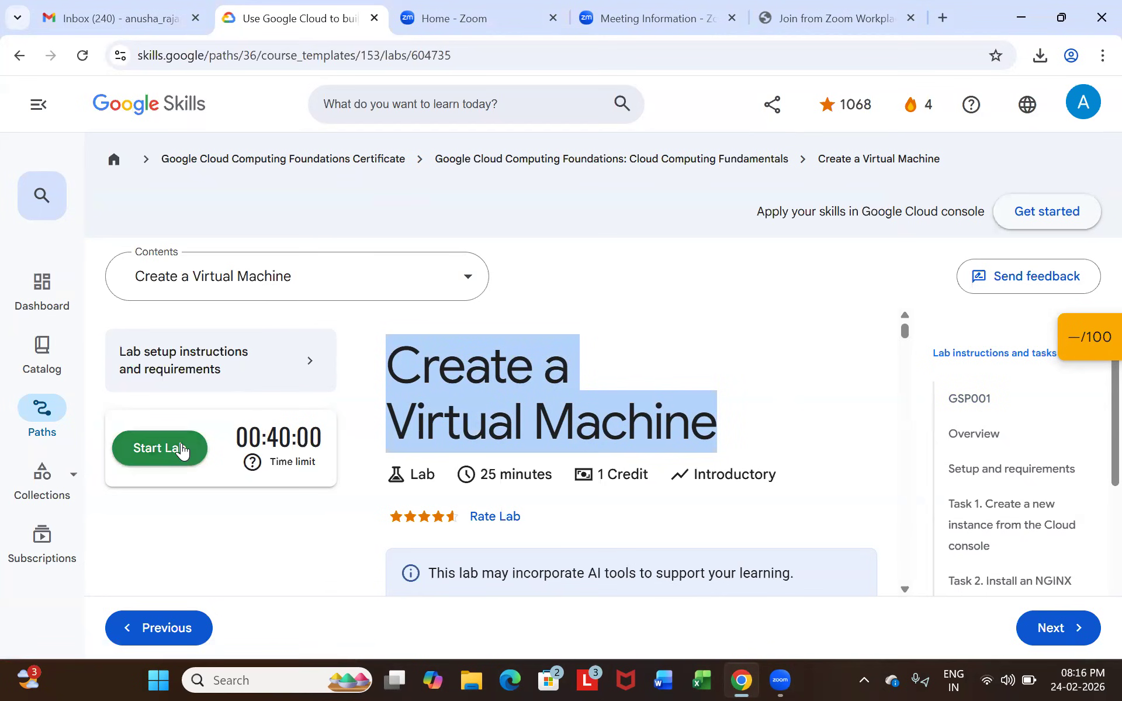
click(146, 460)
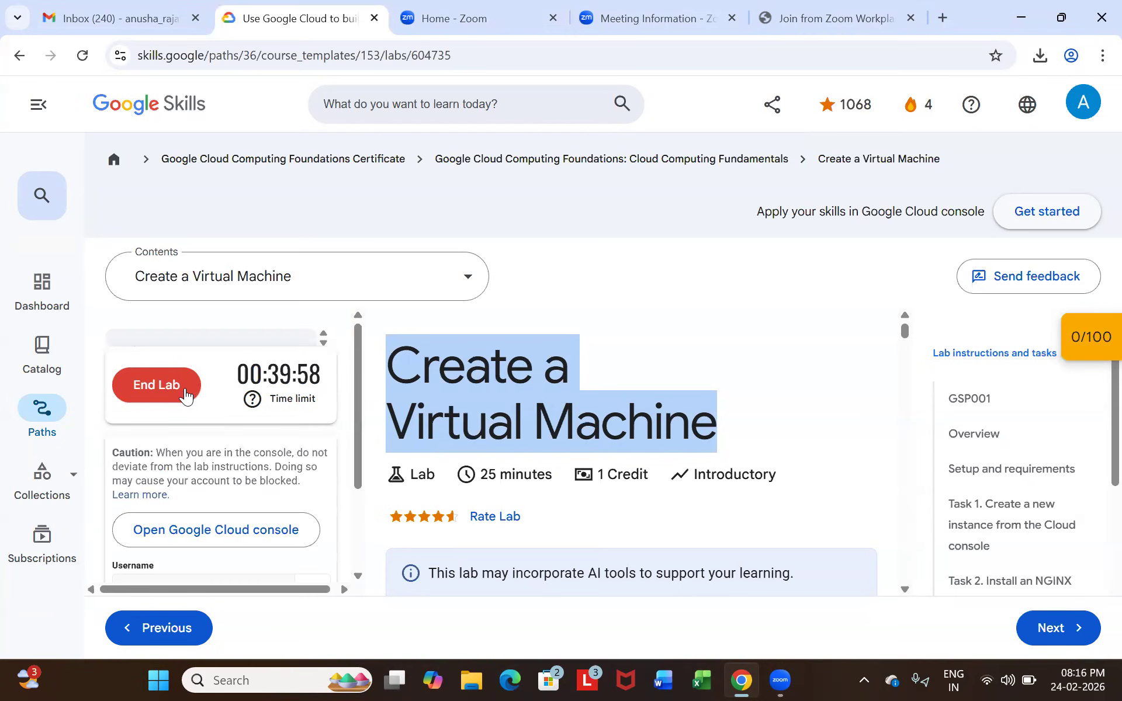
scroll(175, 420, down, 3)
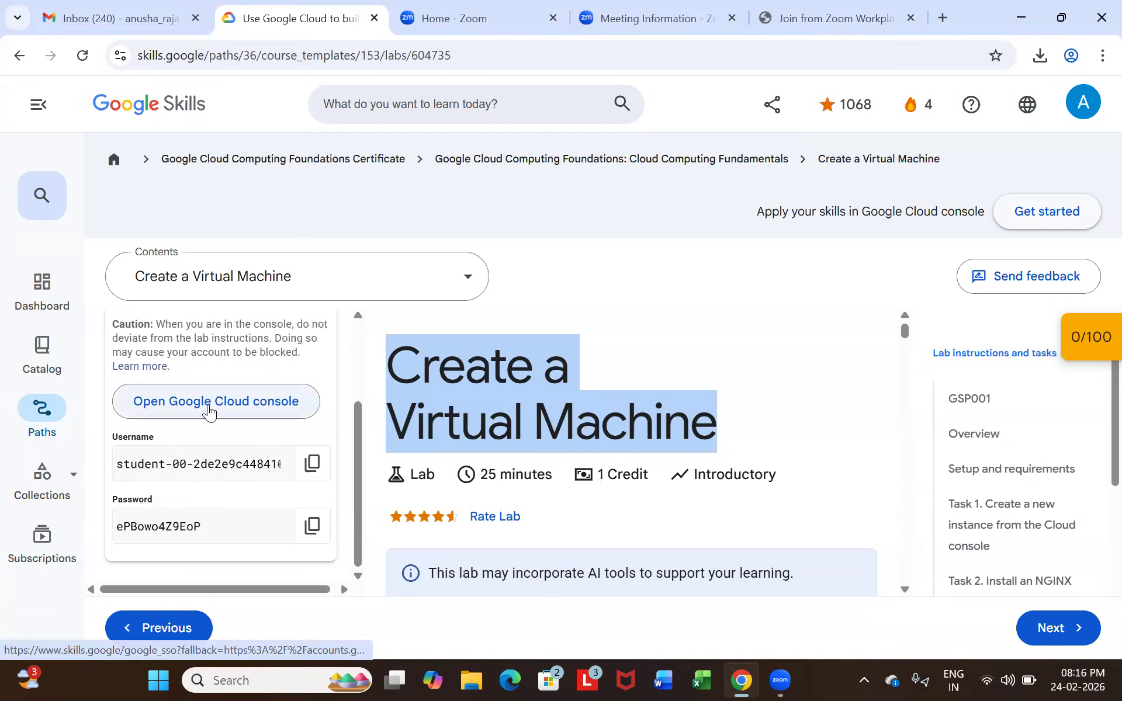
right_click(209, 411)
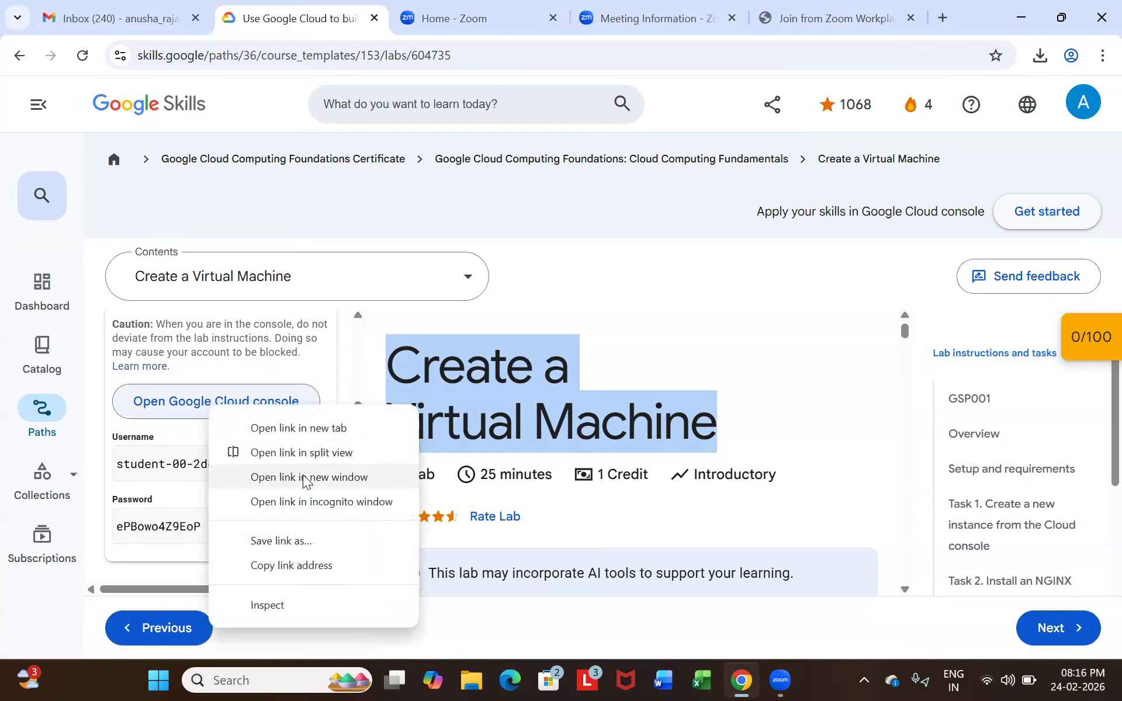
click(304, 502)
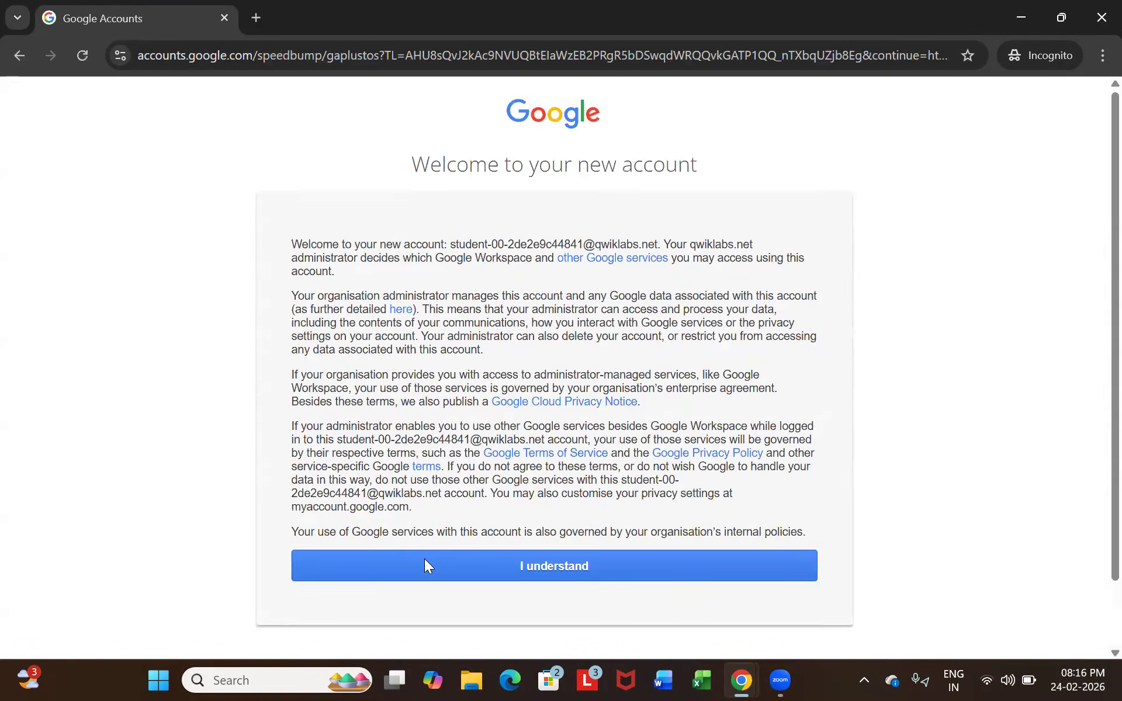
Acknowledge the new student account's welcome notice and agree to the Google Cloud Terms of Service.
click(424, 559)
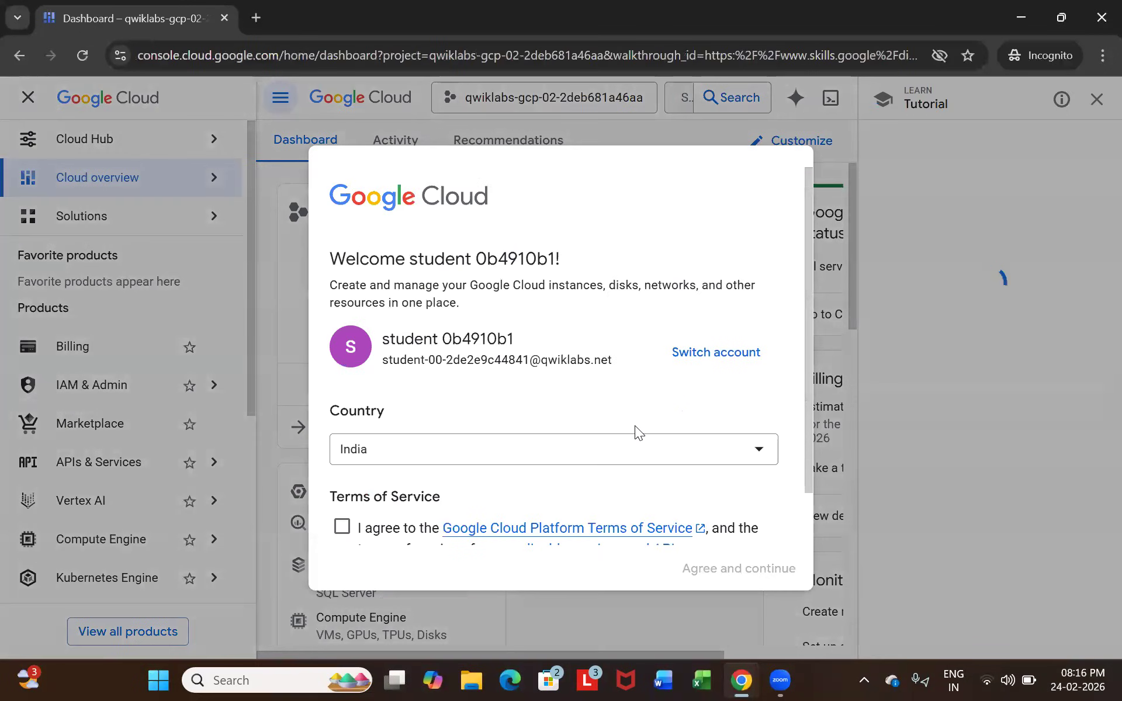
click(343, 527)
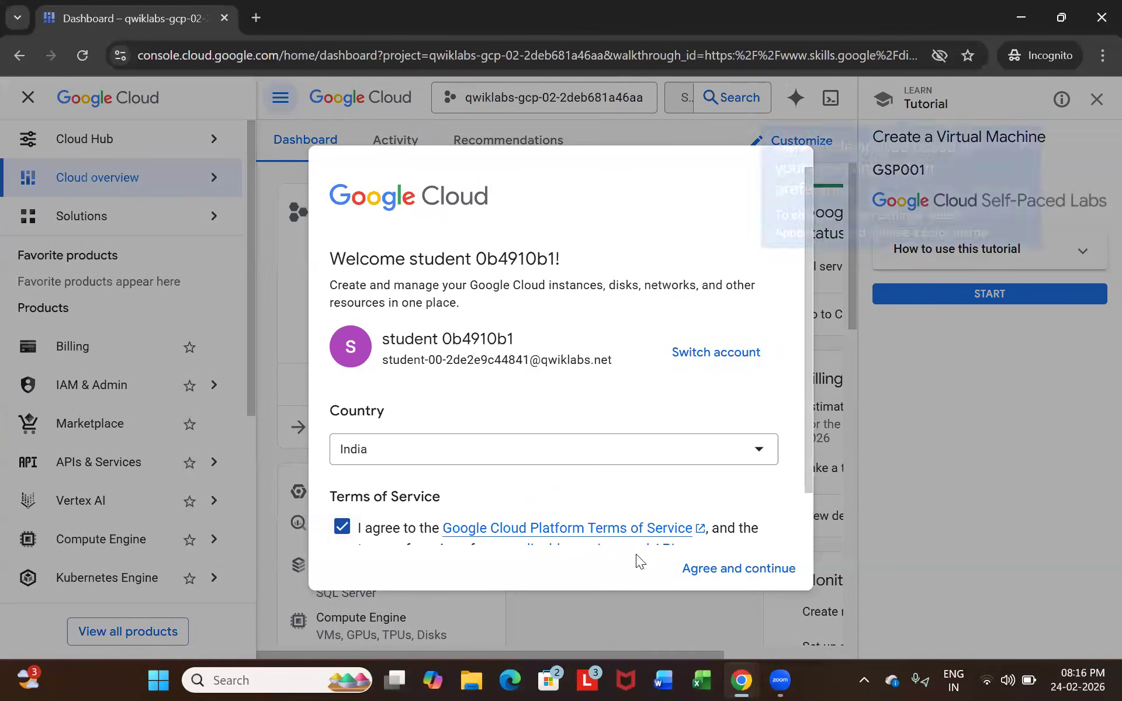
click(684, 568)
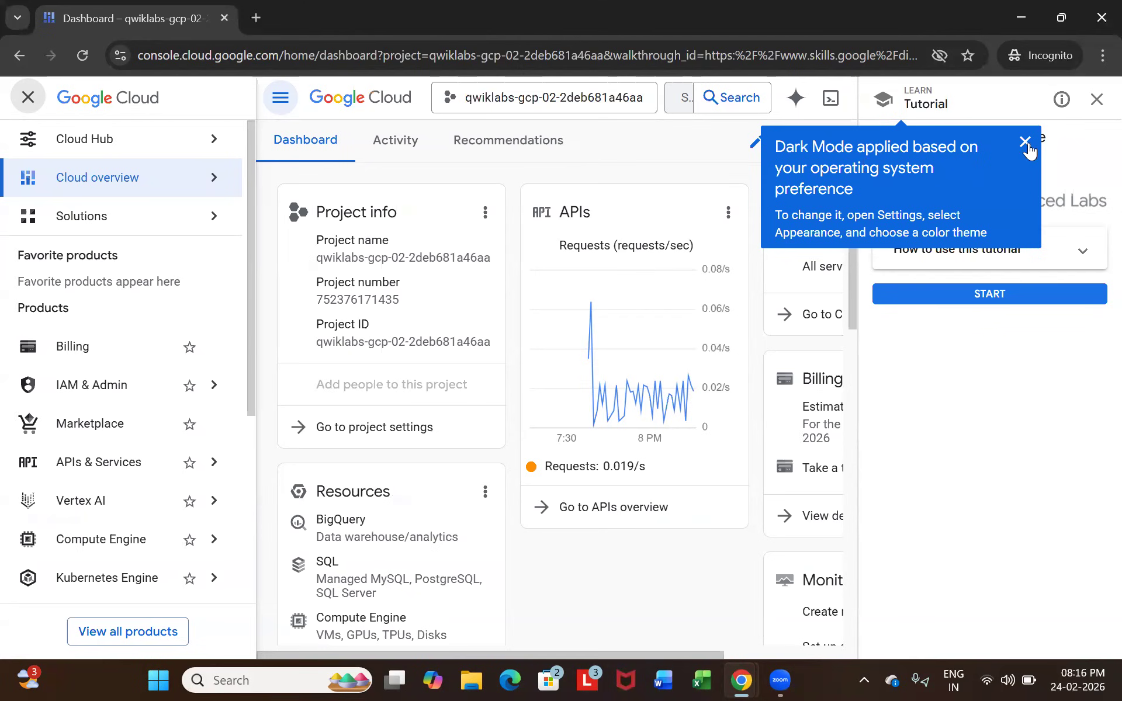
Dismiss the Dark Mode notice and start the Create a Virtual Machine tutorial at its Overview.
click(989, 304)
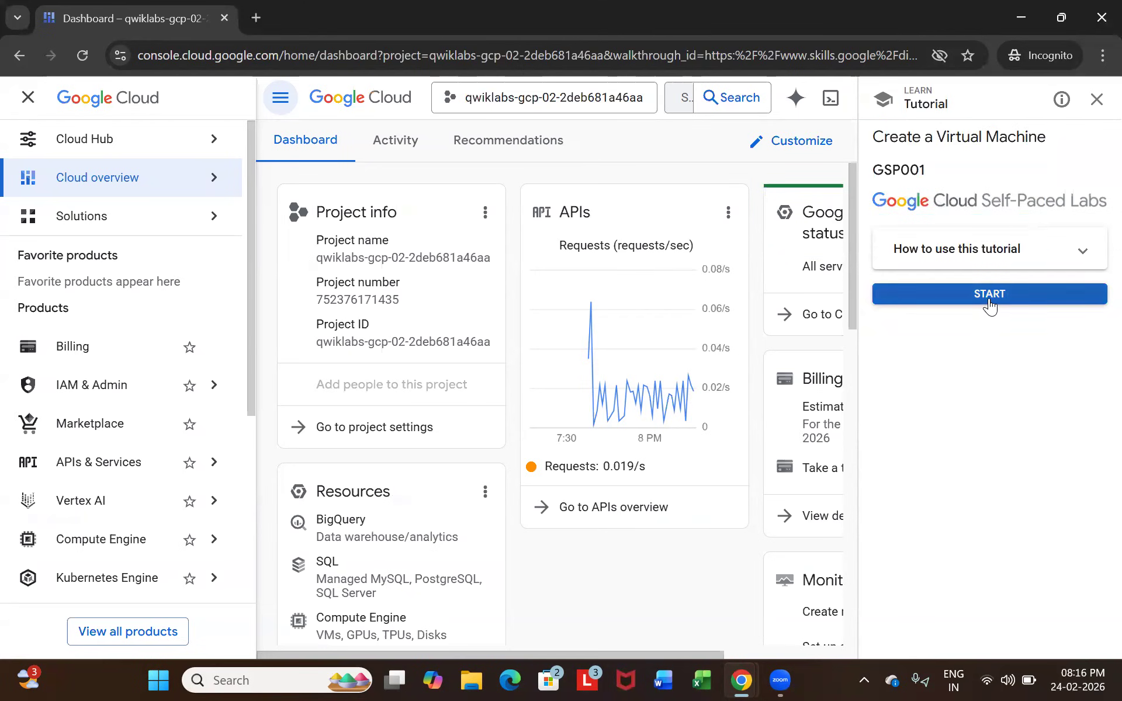
click(989, 301)
drag(881, 201, 1007, 530)
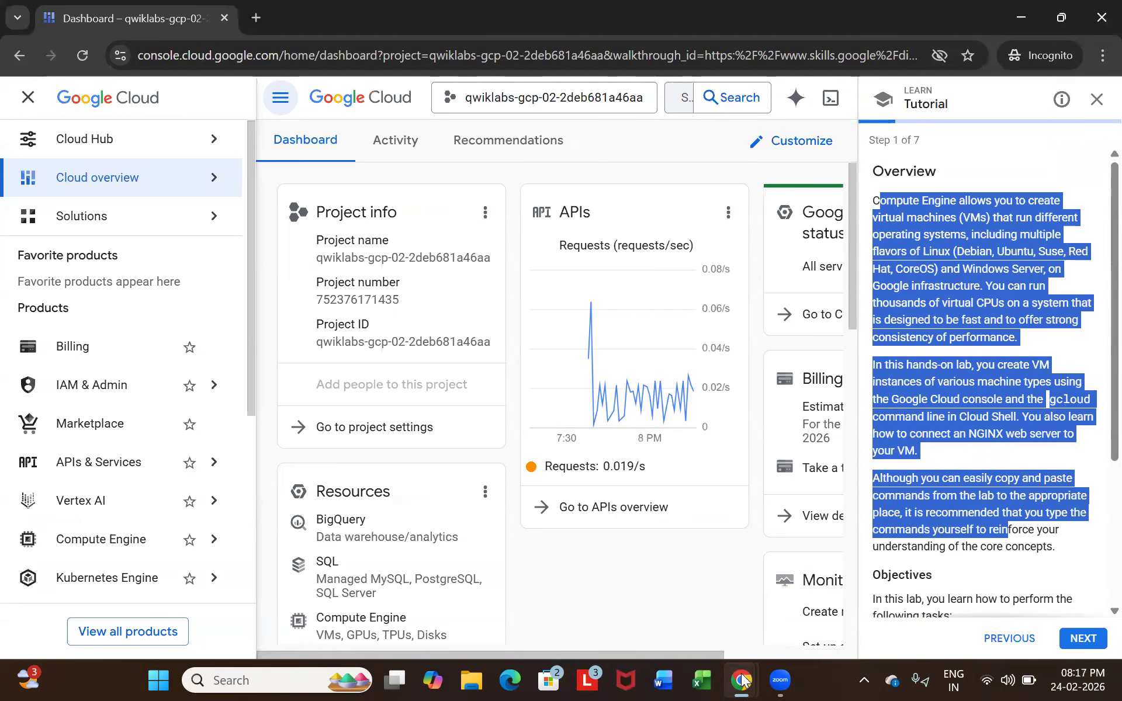
Compare the Overview text on the Google Skills lab page with the Overview in the console's tutorial.
mouse_move(741, 679)
click(614, 599)
scroll(511, 416, down, 8)
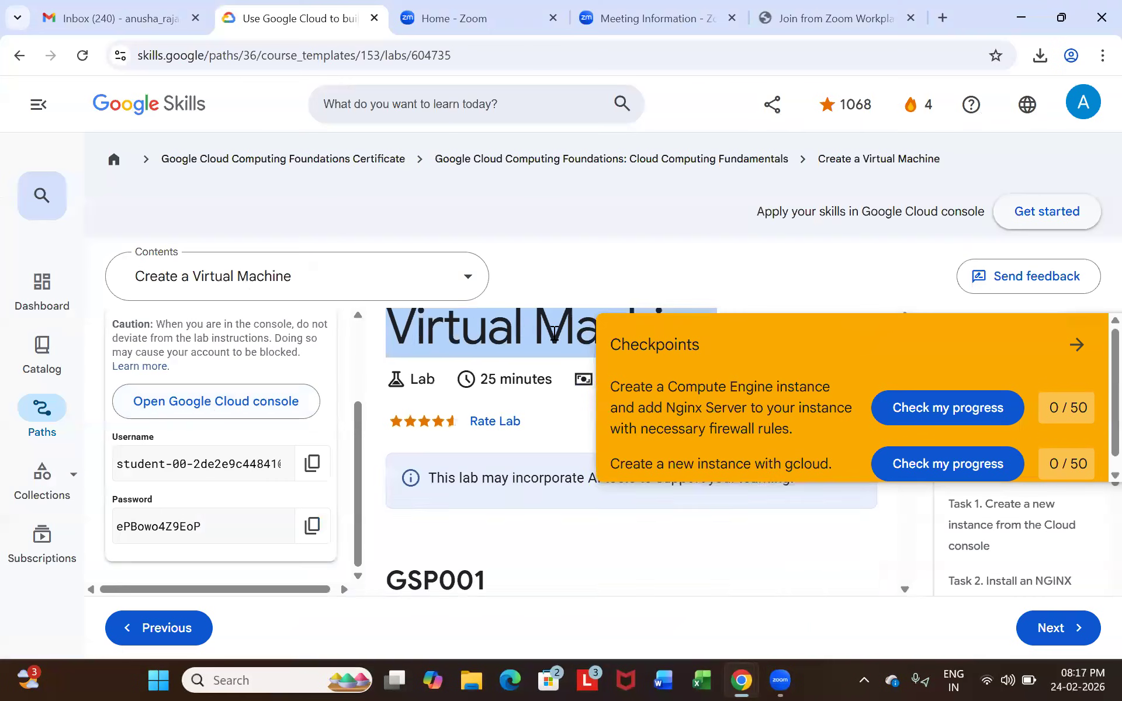
drag(455, 364, 543, 559)
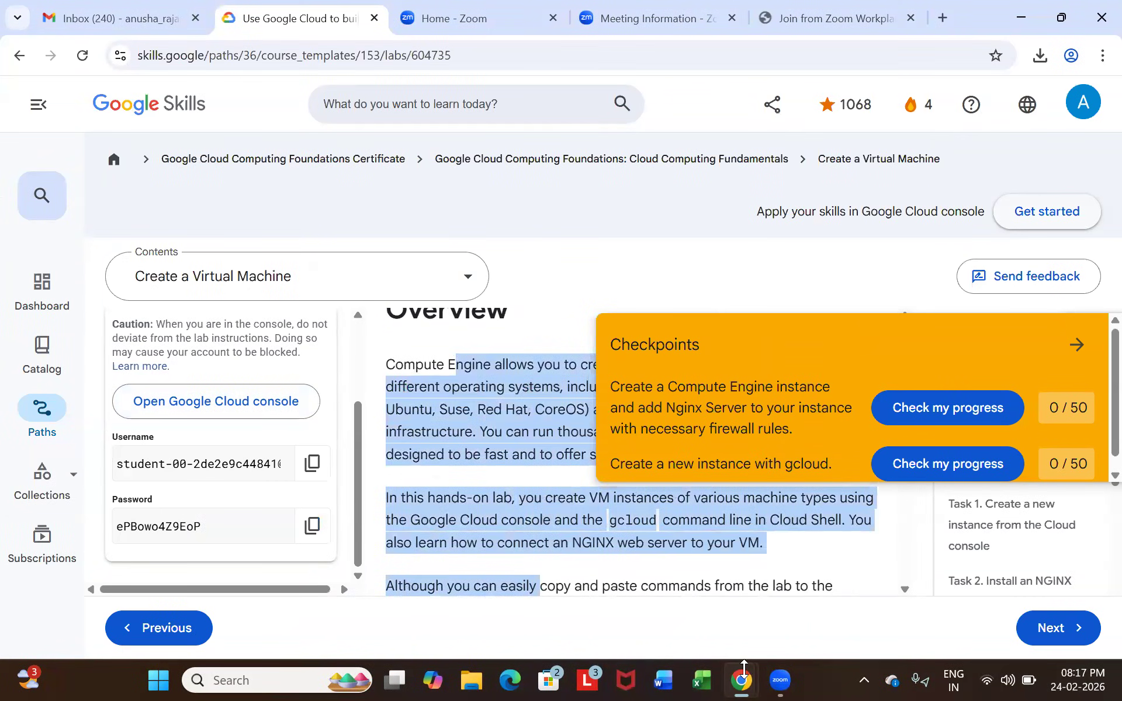
mouse_move(742, 672)
click(847, 634)
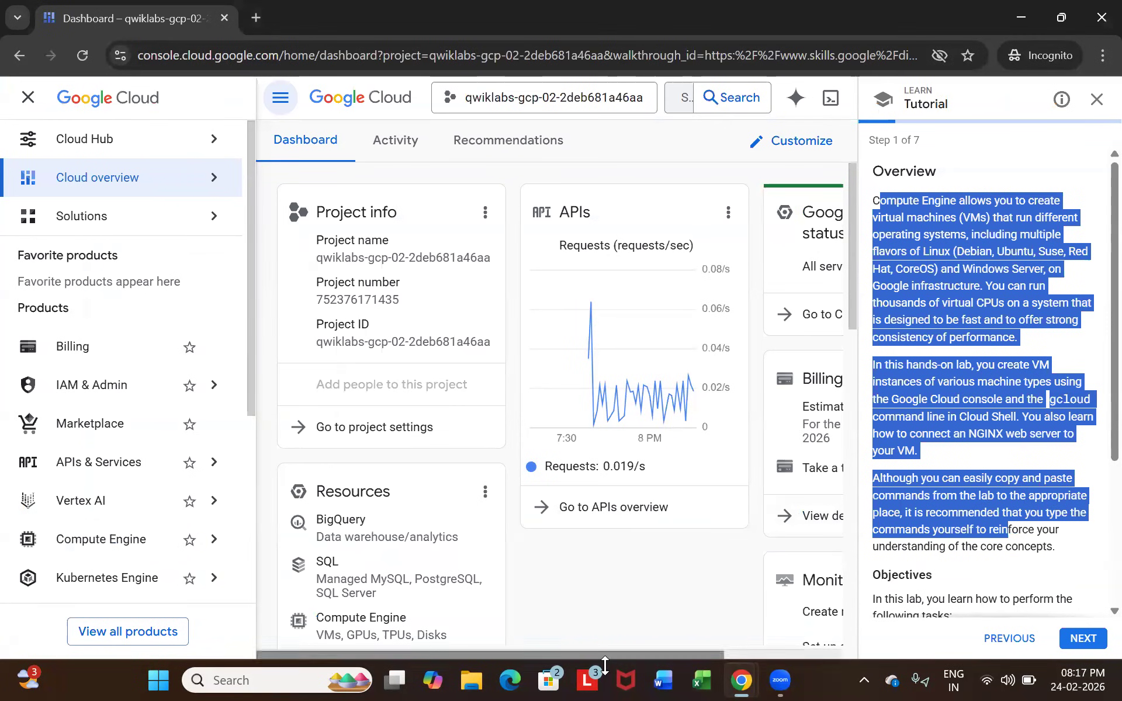
mouse_move(733, 678)
click(688, 637)
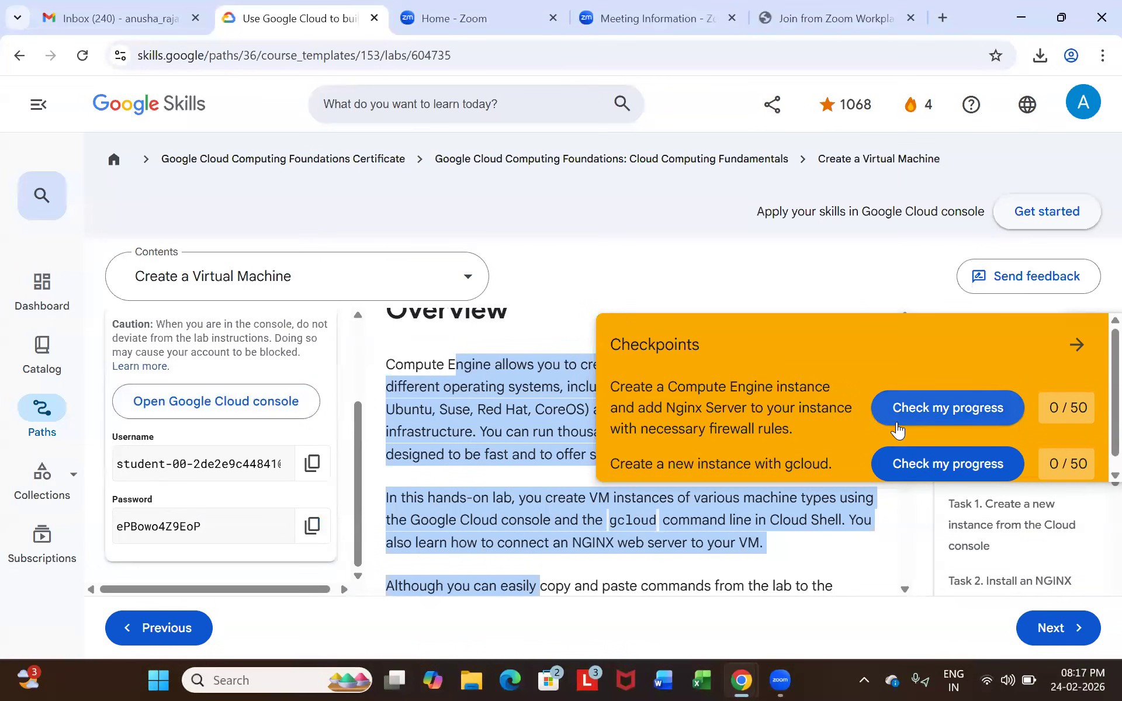
Review the lab's two checkpoints, collapse them, and look through the outline of lab tasks.
drag(611, 387, 792, 432)
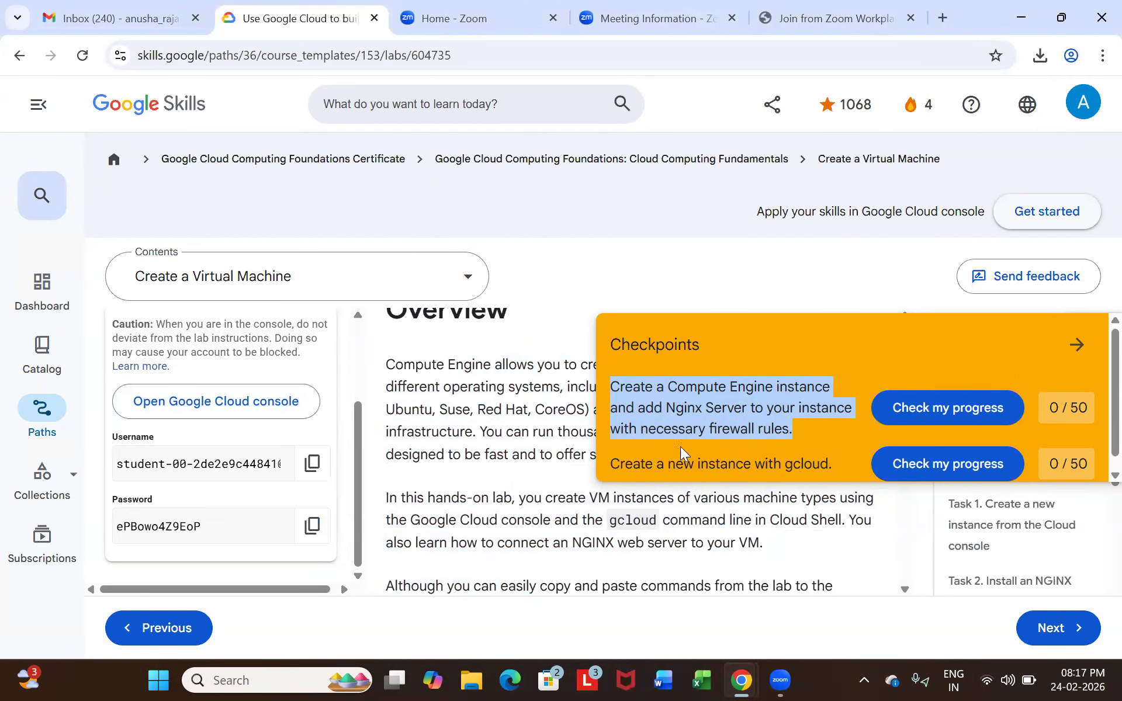
drag(625, 469, 824, 466)
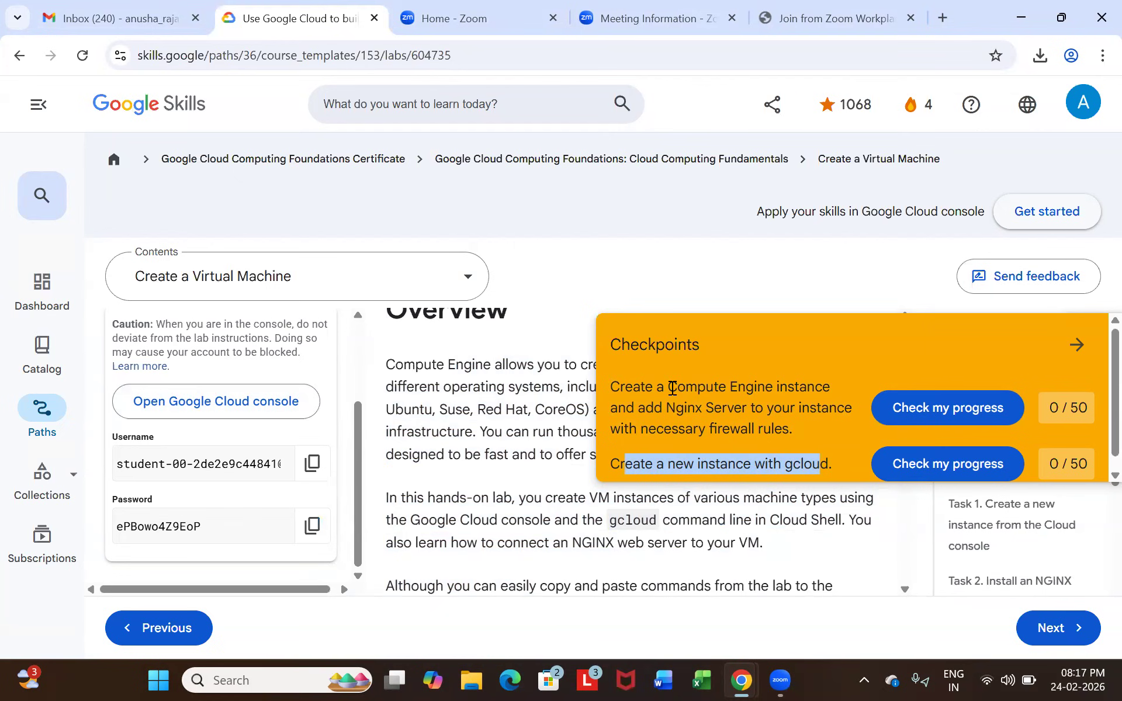
drag(668, 386, 774, 395)
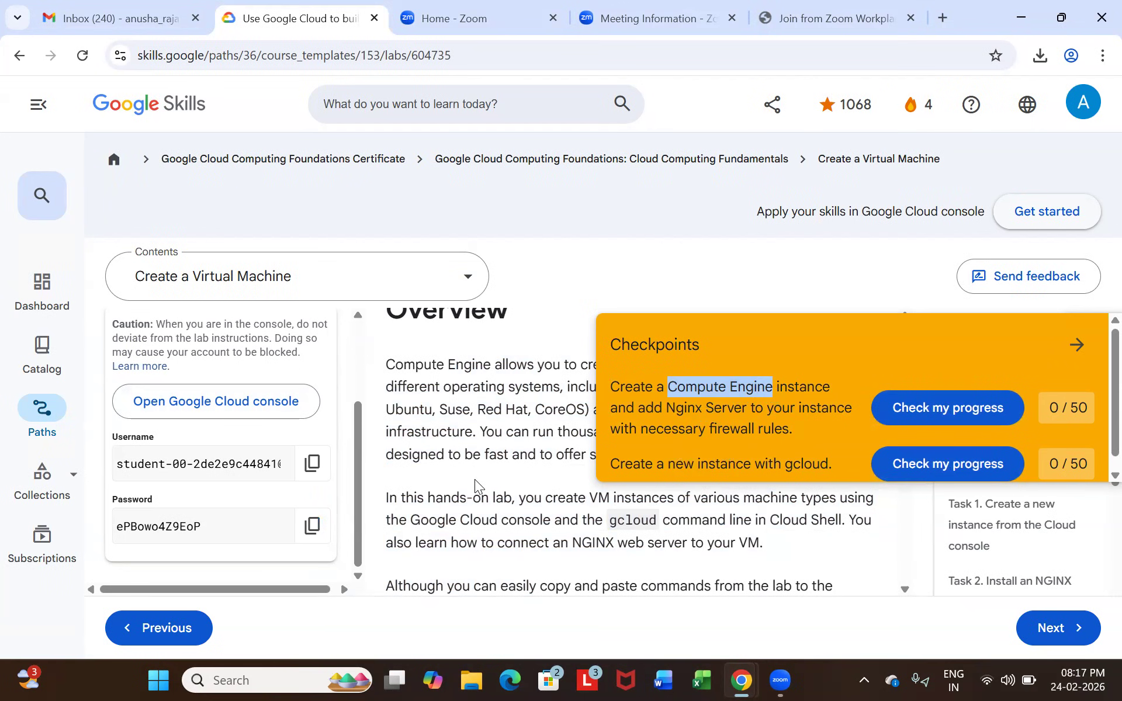
click(1076, 347)
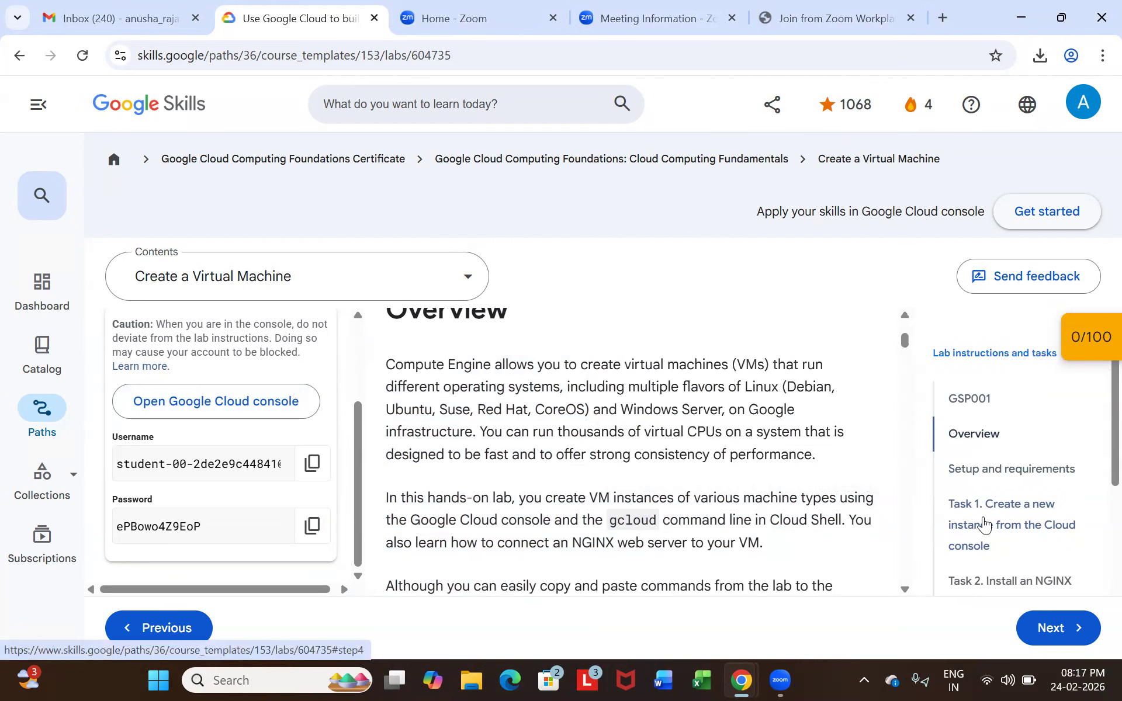
scroll(984, 525, down, 2)
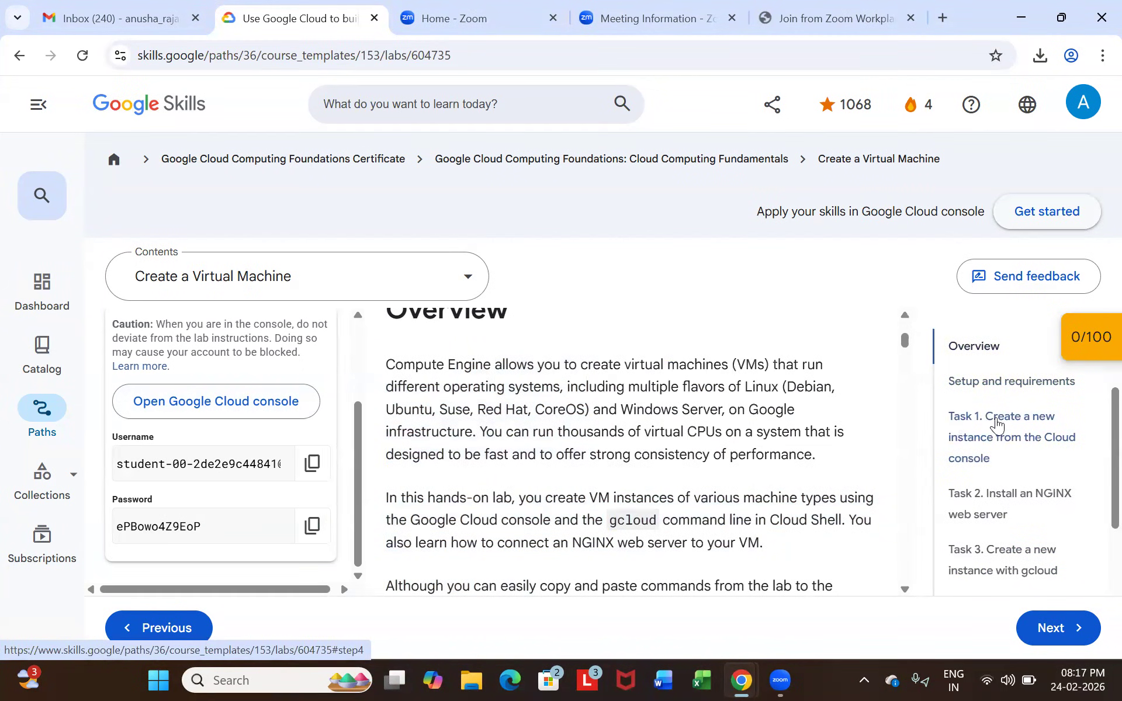
scroll(1004, 516, down, 2)
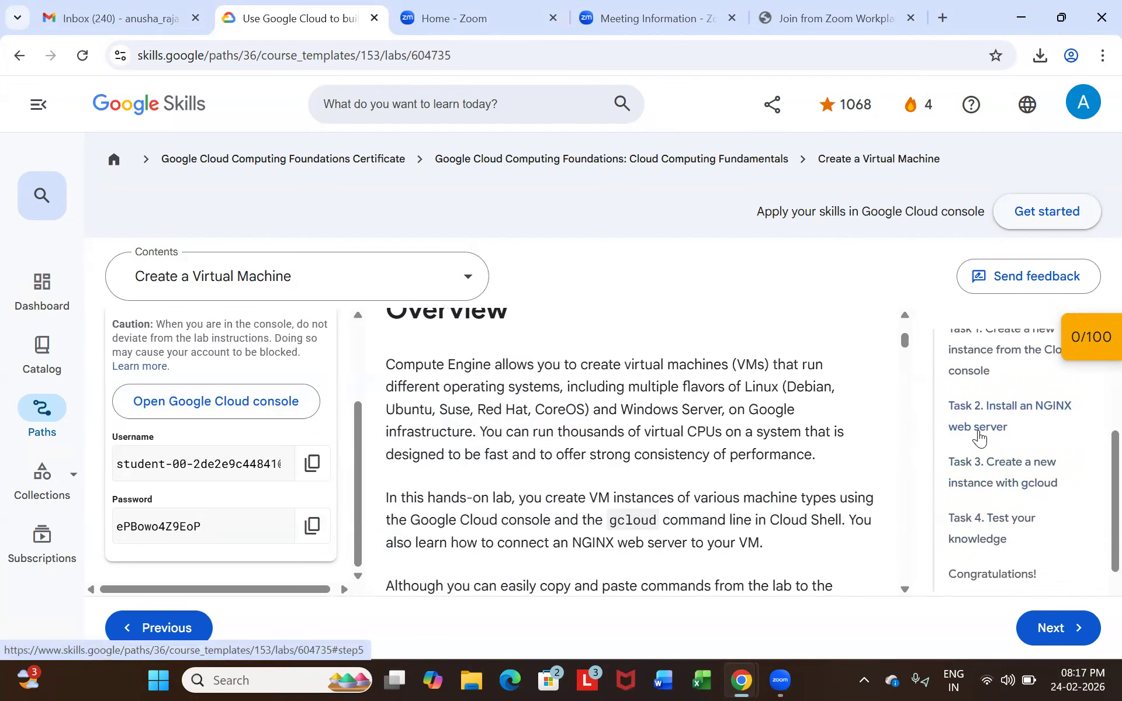
scroll(979, 438, up, 2)
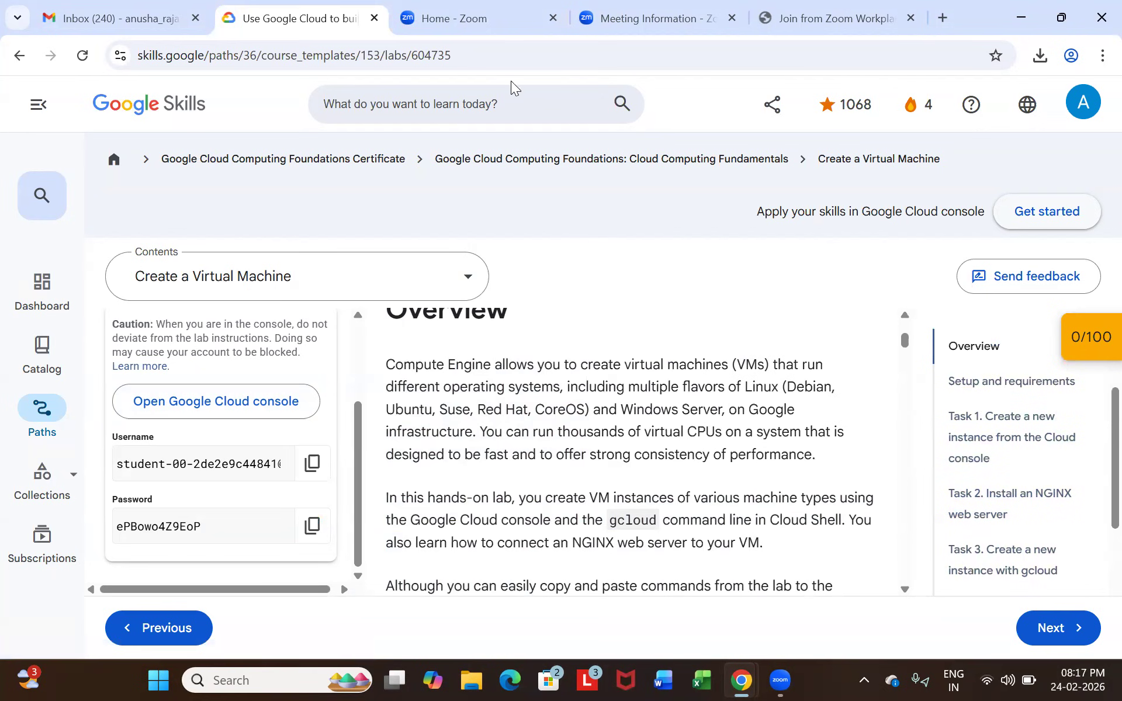
Switch back to the Google Cloud console, read the tutorial's objectives, and advance to Setup and requirements.
mouse_move(742, 680)
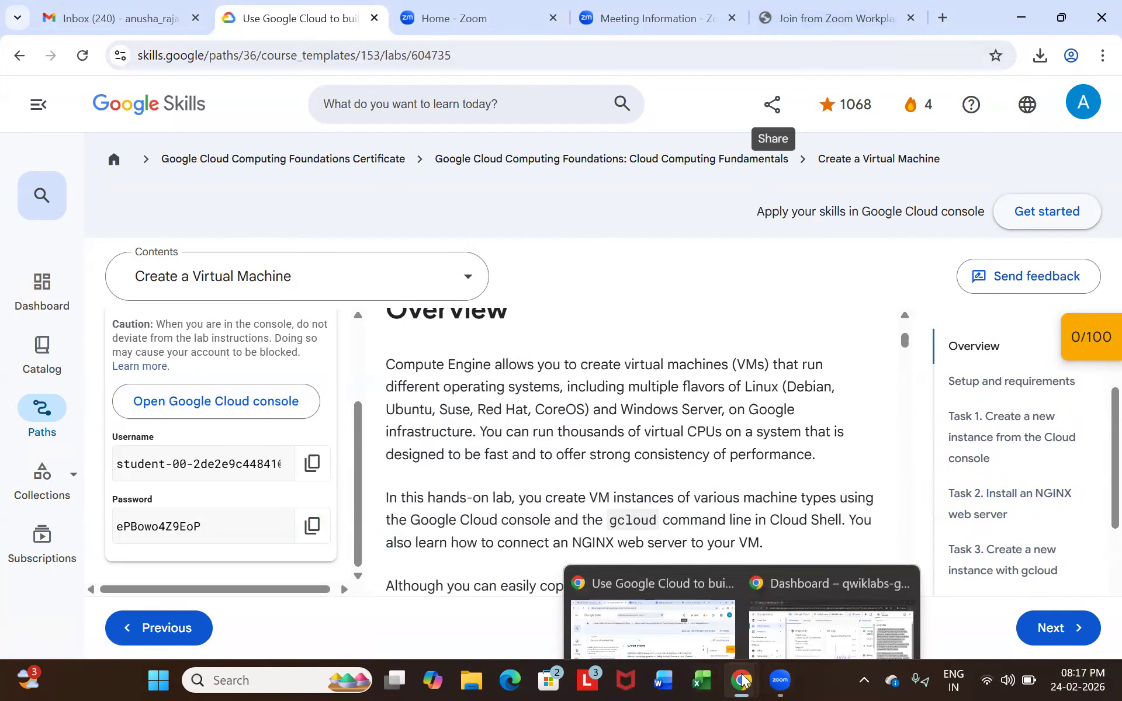
click(788, 623)
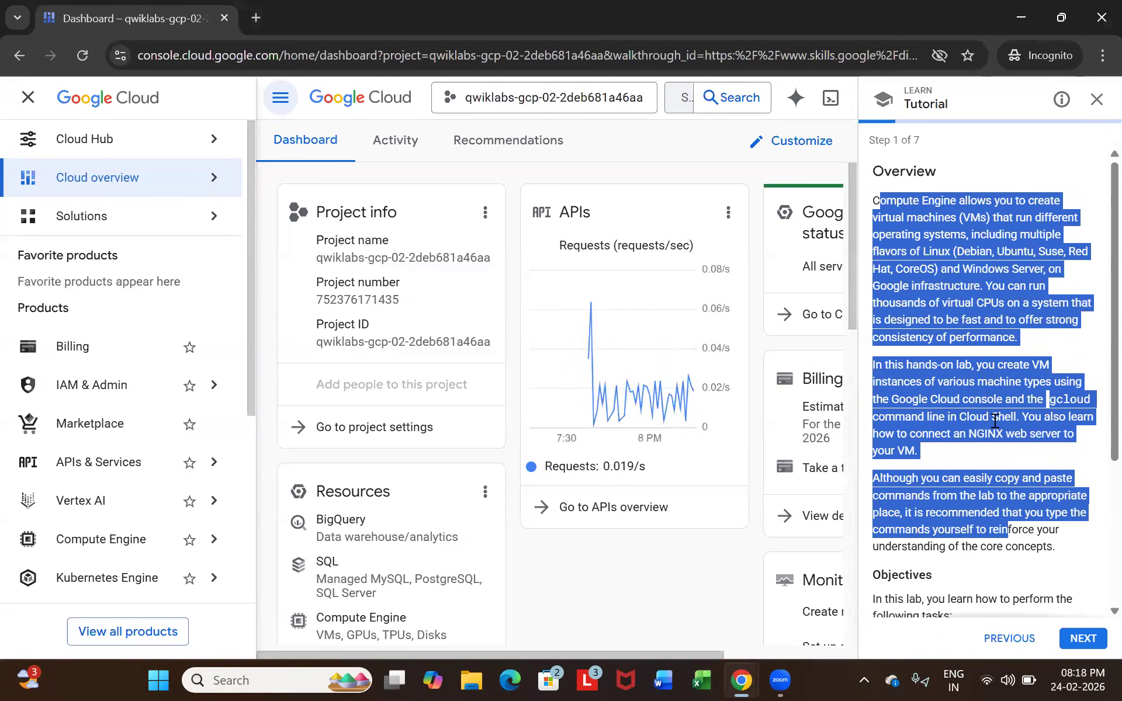
scroll(995, 421, down, 4)
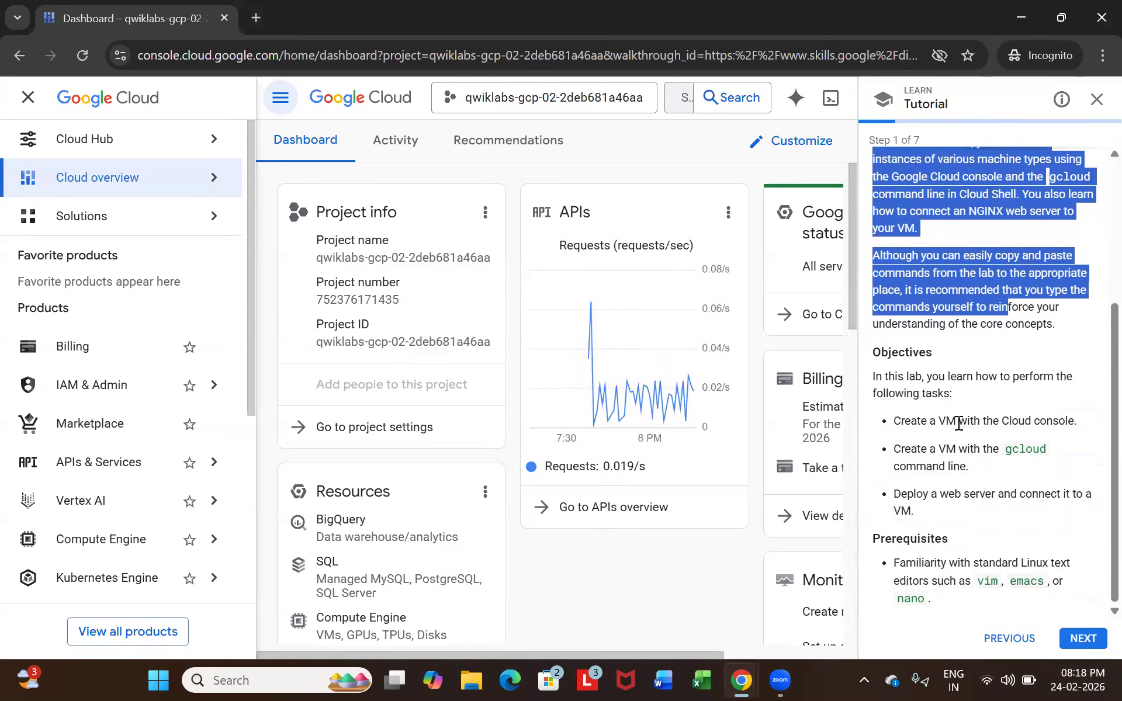
click(1083, 639)
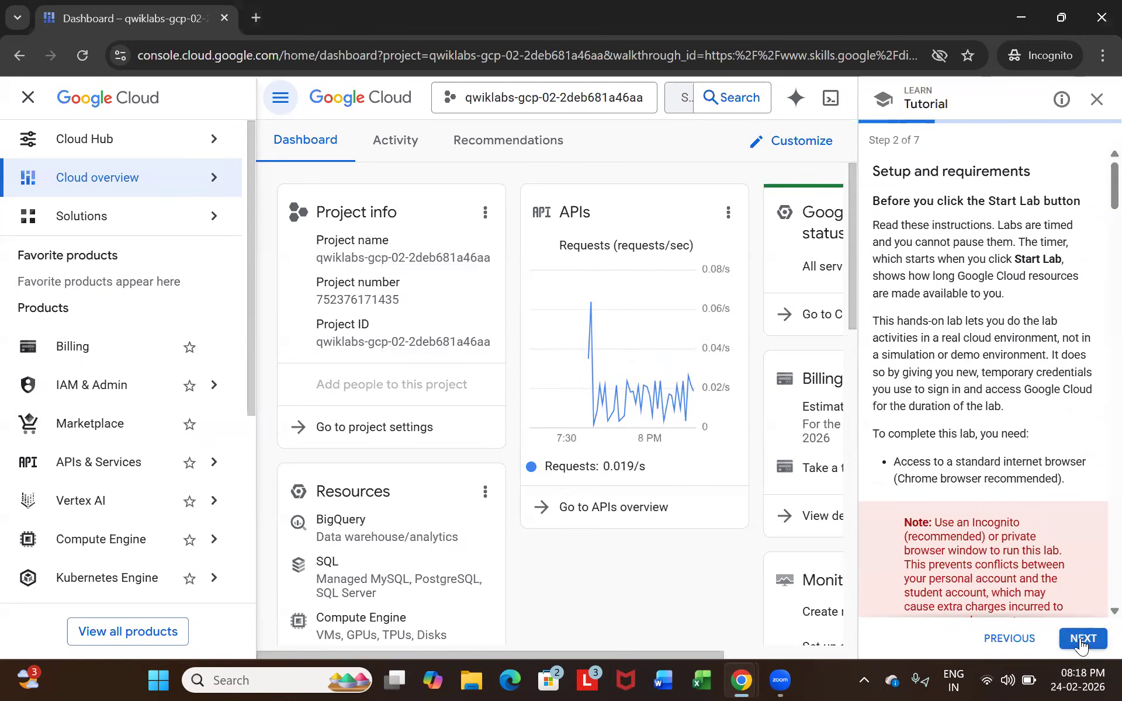
Read how to start the lab and sign in under Setup and requirements, and advance the tutorial to Task 1.
scroll(970, 348, down, 8)
scroll(973, 345, down, 3)
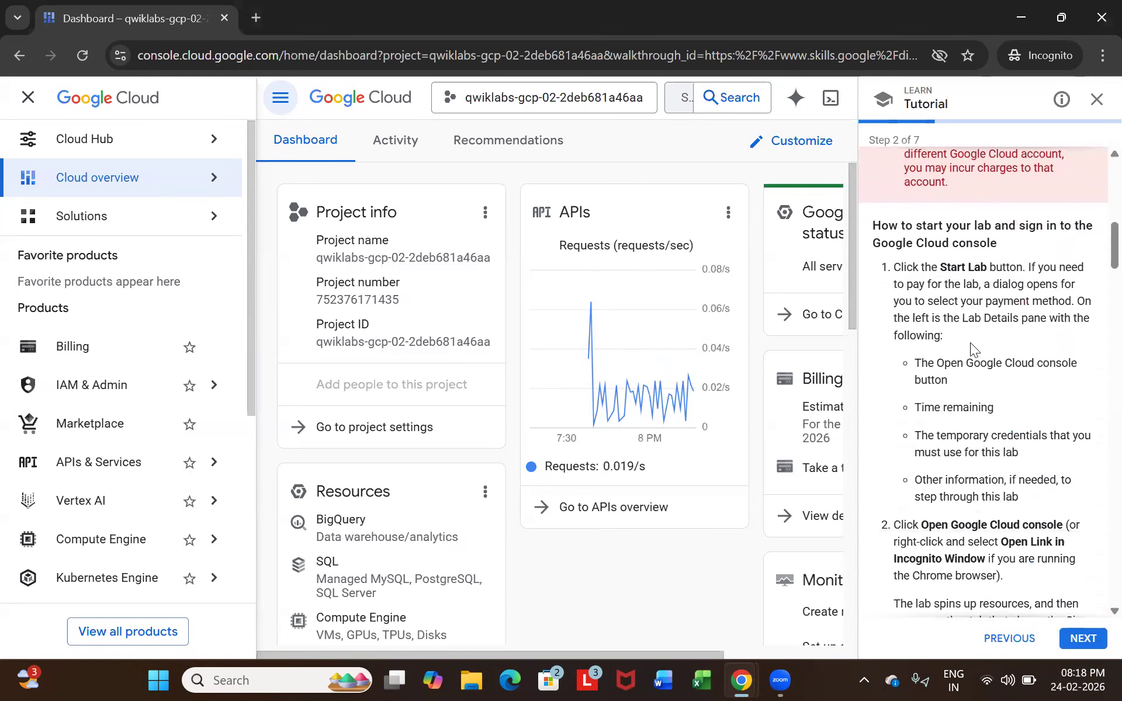
drag(928, 348, 1001, 438)
scroll(1008, 480, down, 2)
scroll(1008, 480, down, 1)
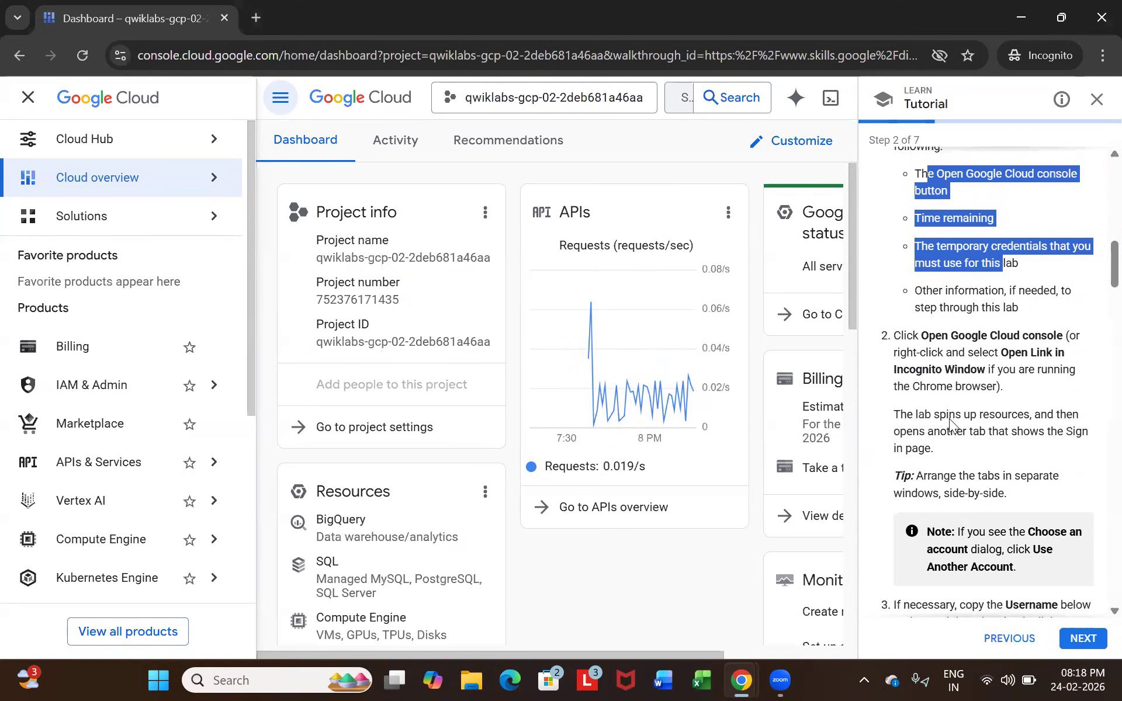
drag(893, 371, 1037, 383)
scroll(1028, 432, down, 4)
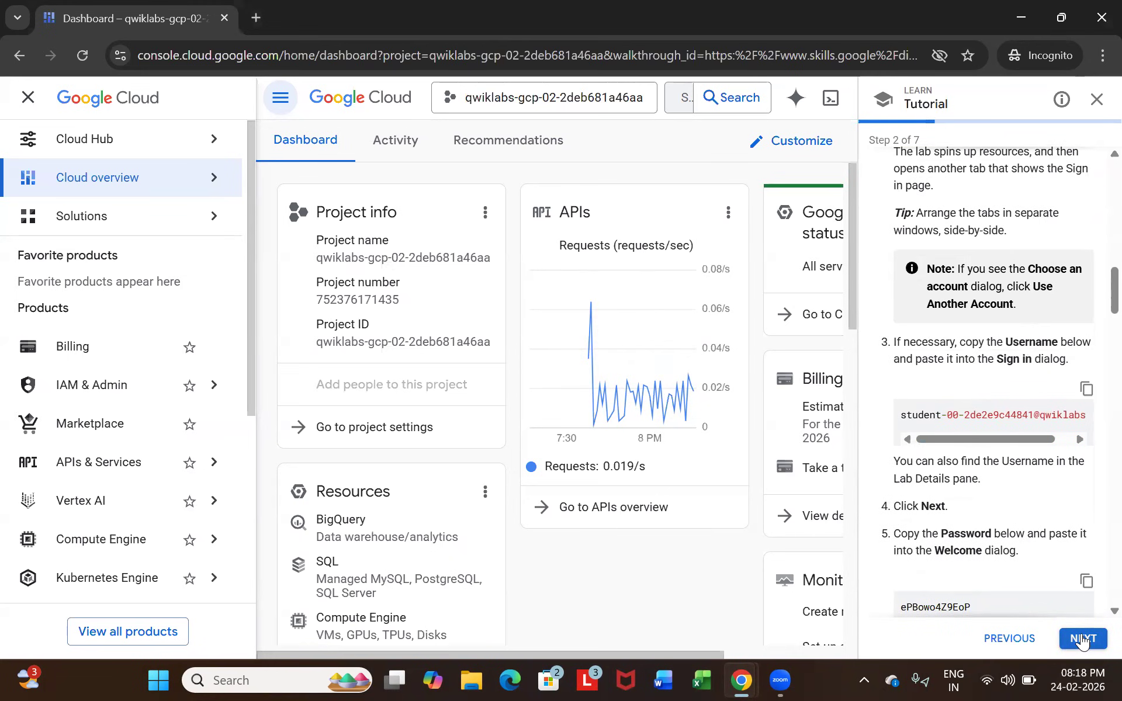
click(1082, 639)
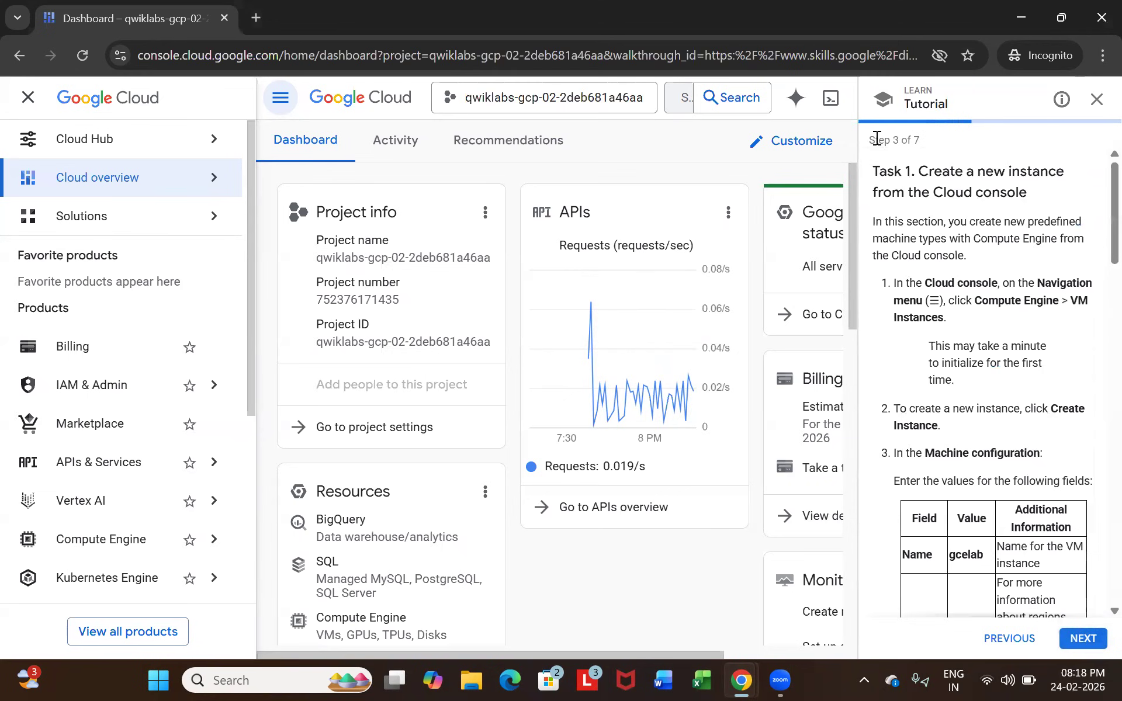
Read Task 1's first instruction and open the VM instances page of Compute Engine.
drag(871, 143, 942, 148)
drag(921, 173, 1044, 203)
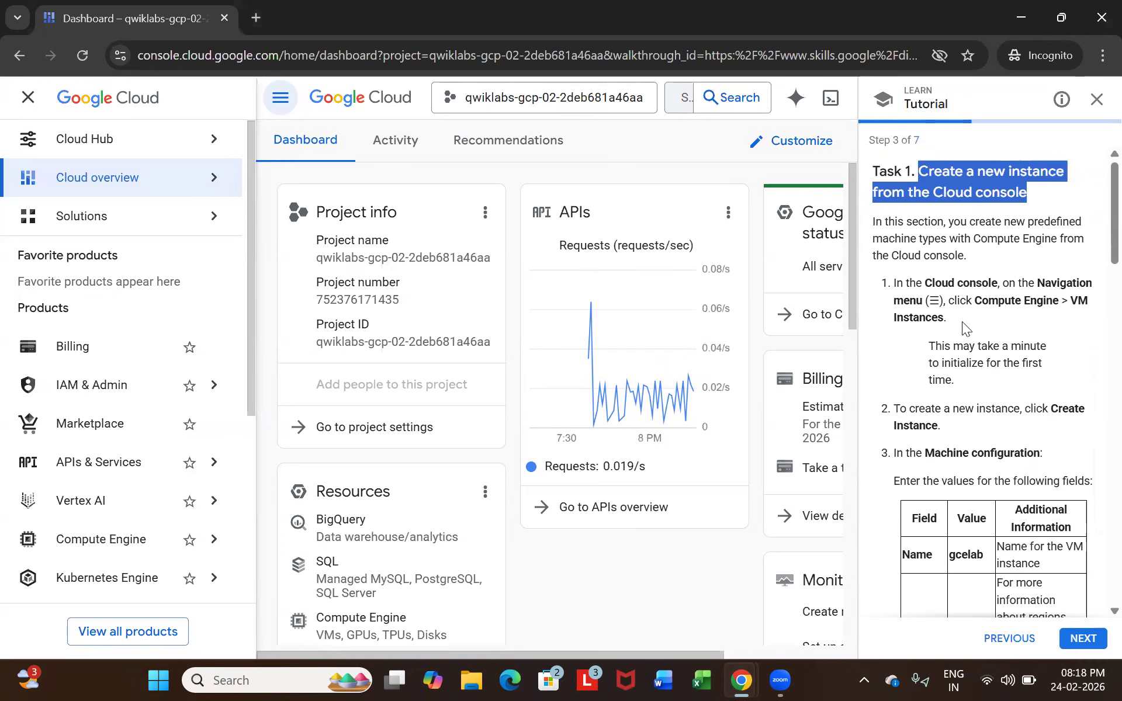
drag(1038, 283, 1086, 319)
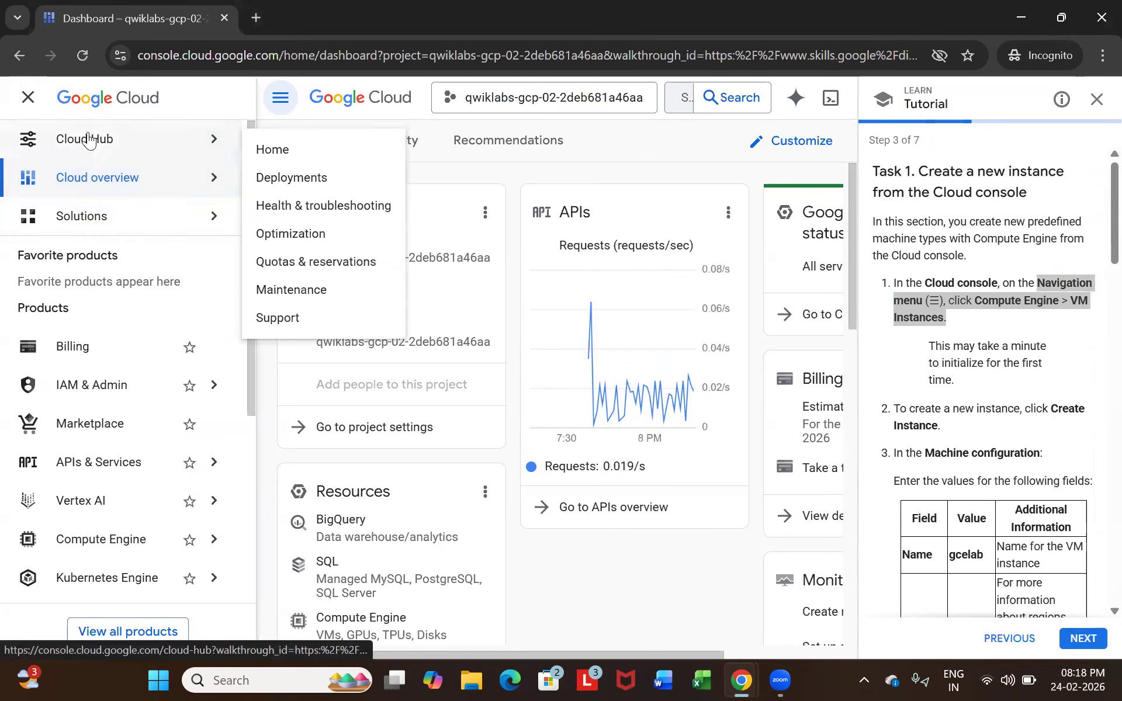
click(25, 98)
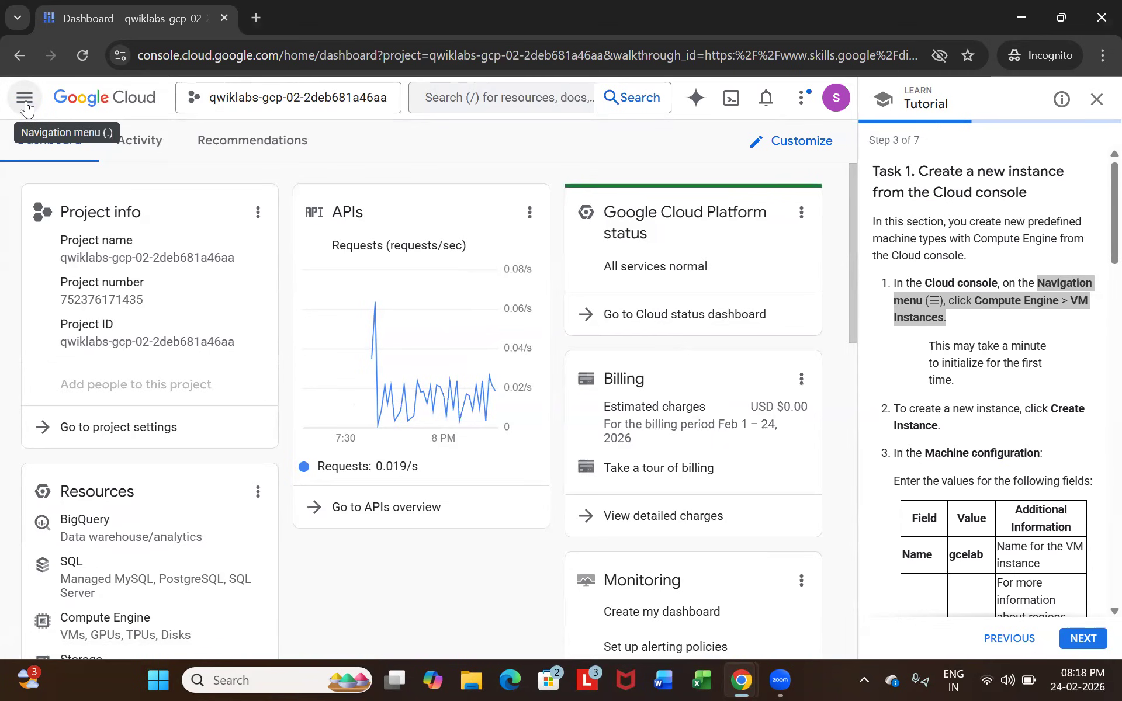
click(26, 104)
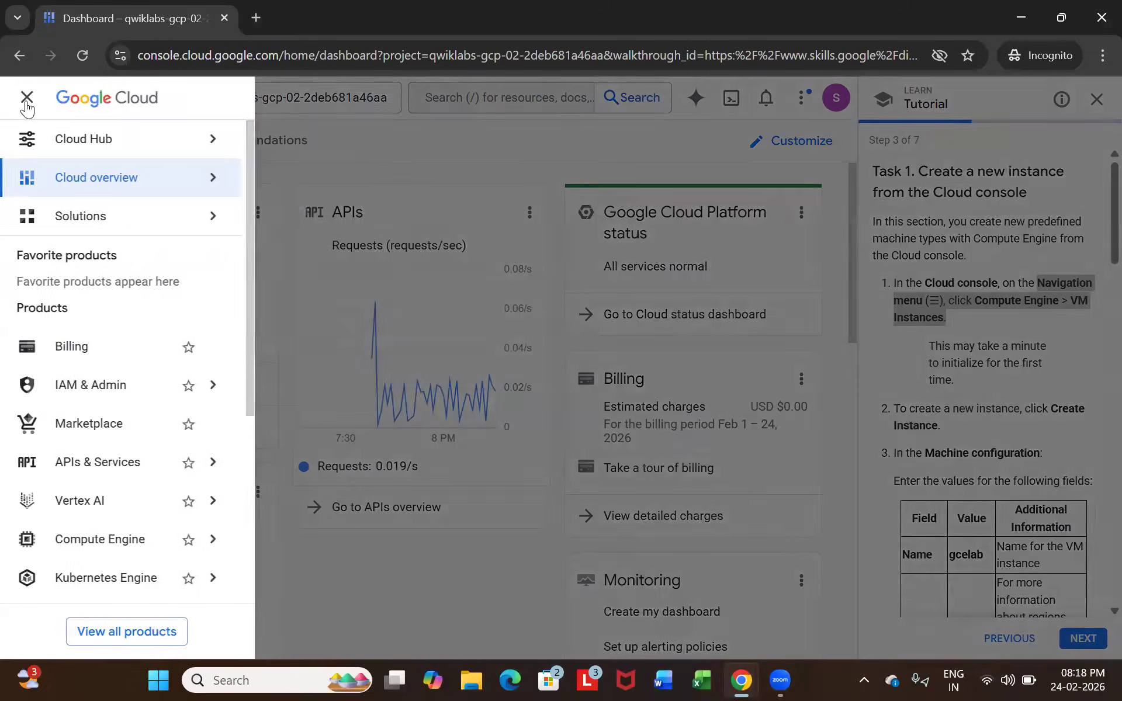
mouse_move(124, 544)
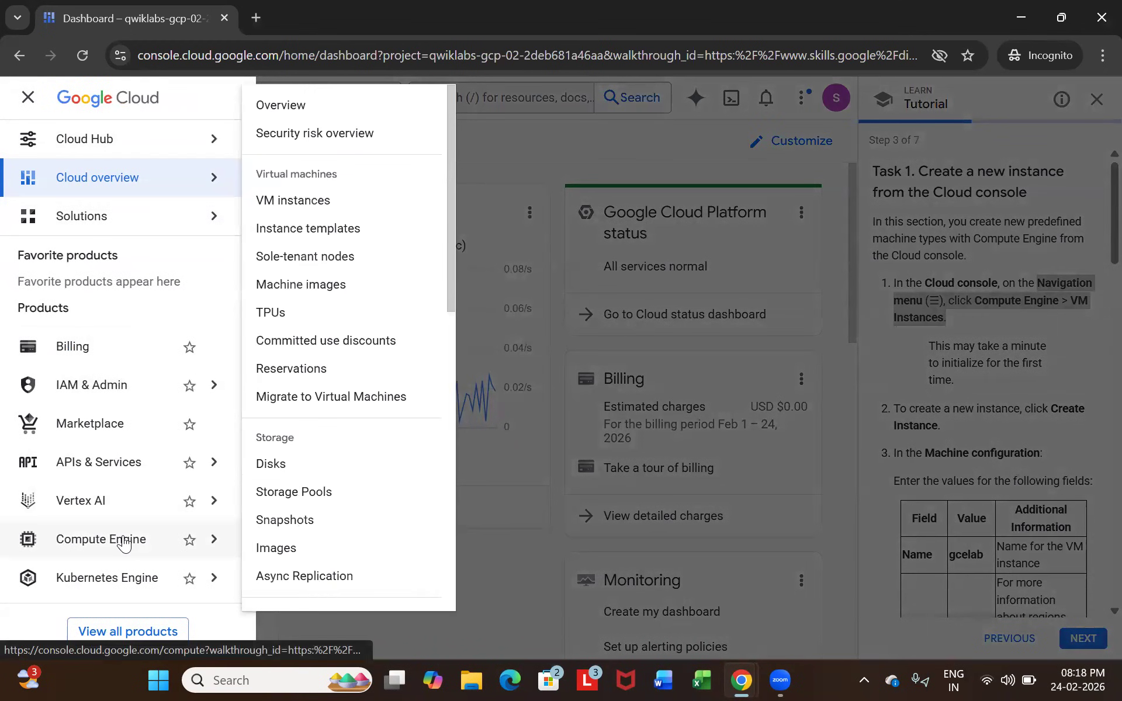
click(291, 199)
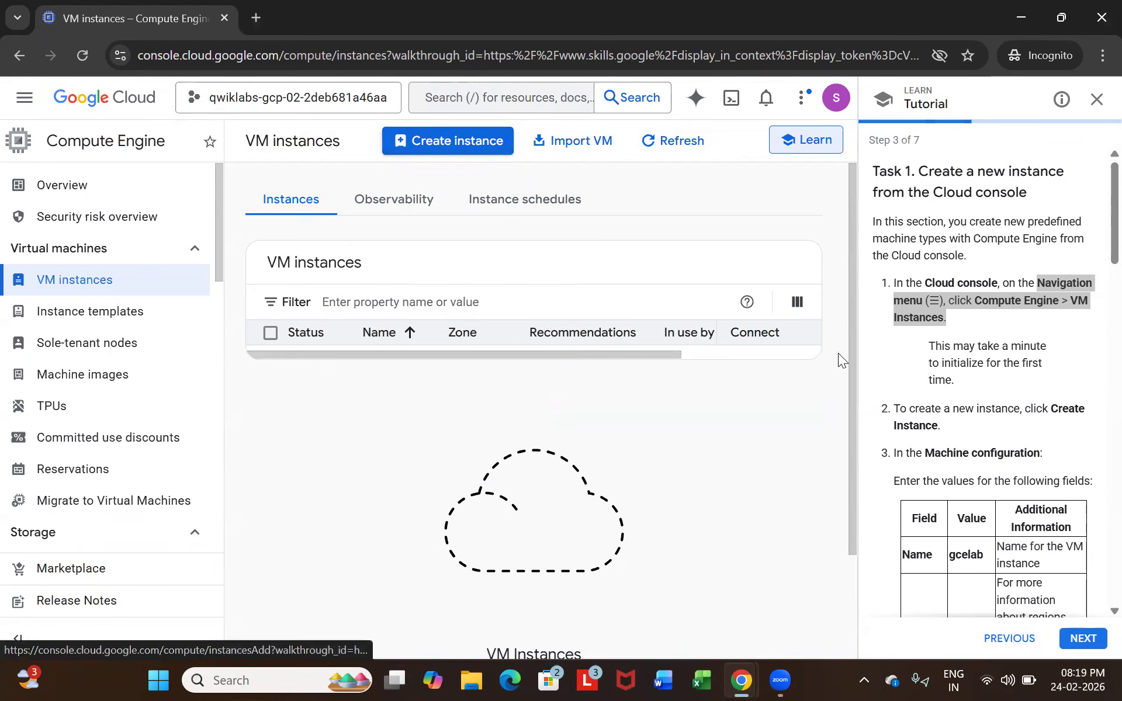
Start creating a new VM instance as the tutorial instructs and dismiss the introductory pop-up on the creation form.
drag(1056, 406, 1077, 431)
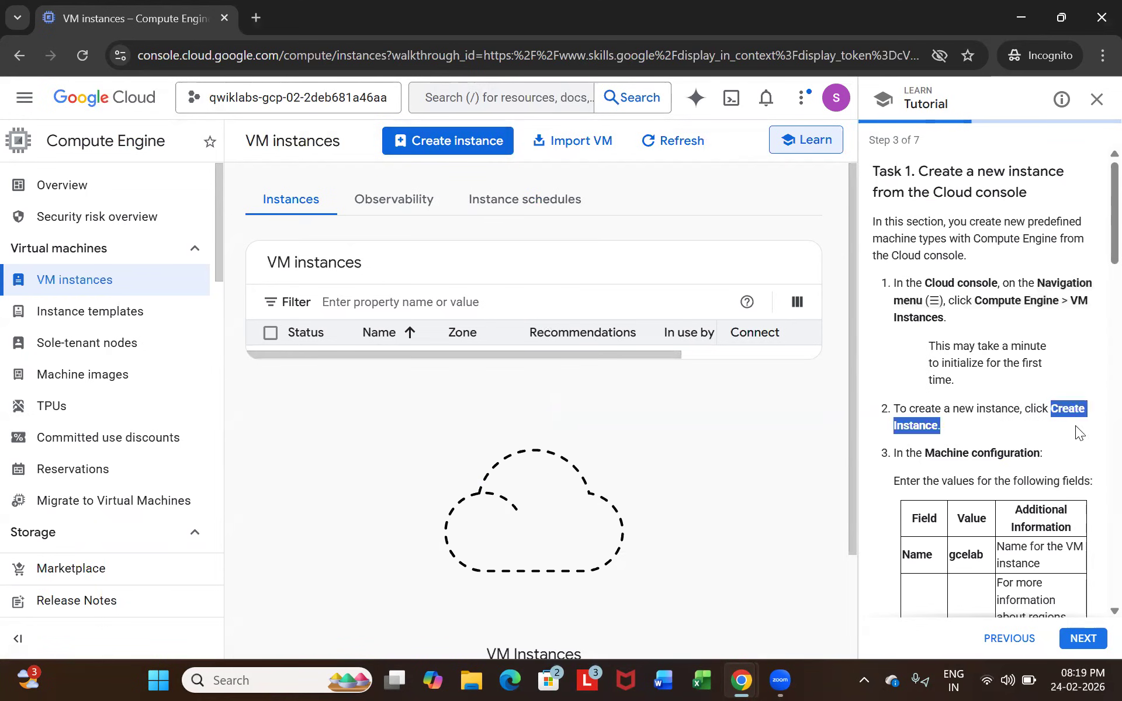
click(477, 146)
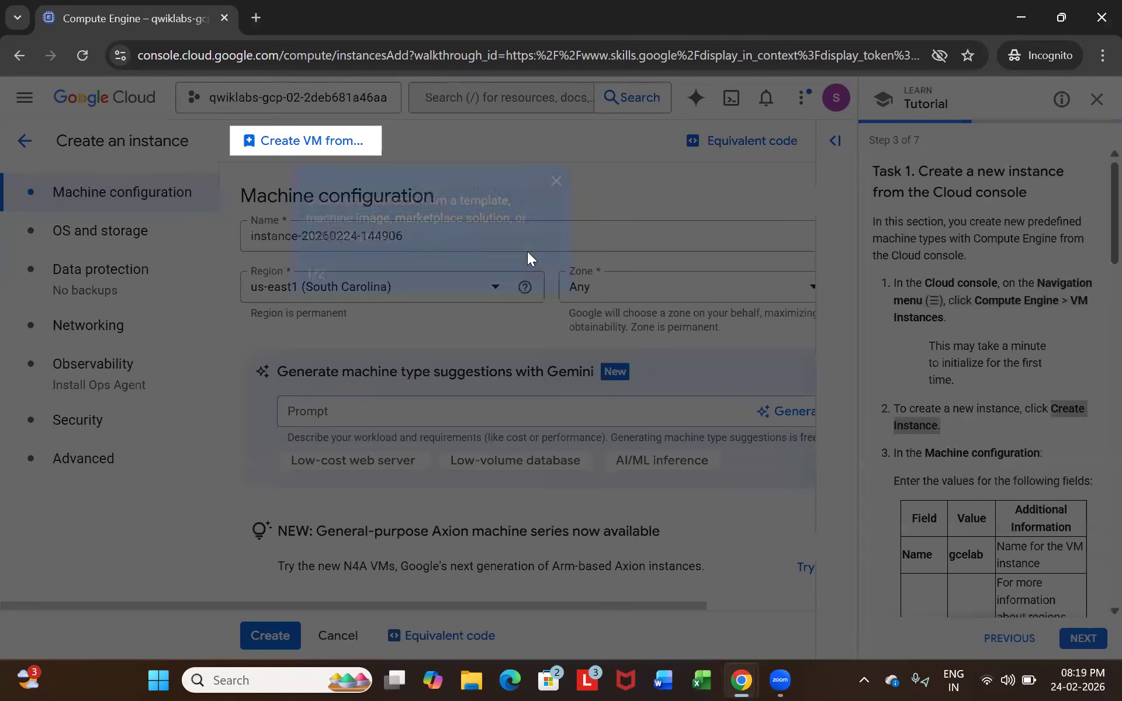
click(555, 184)
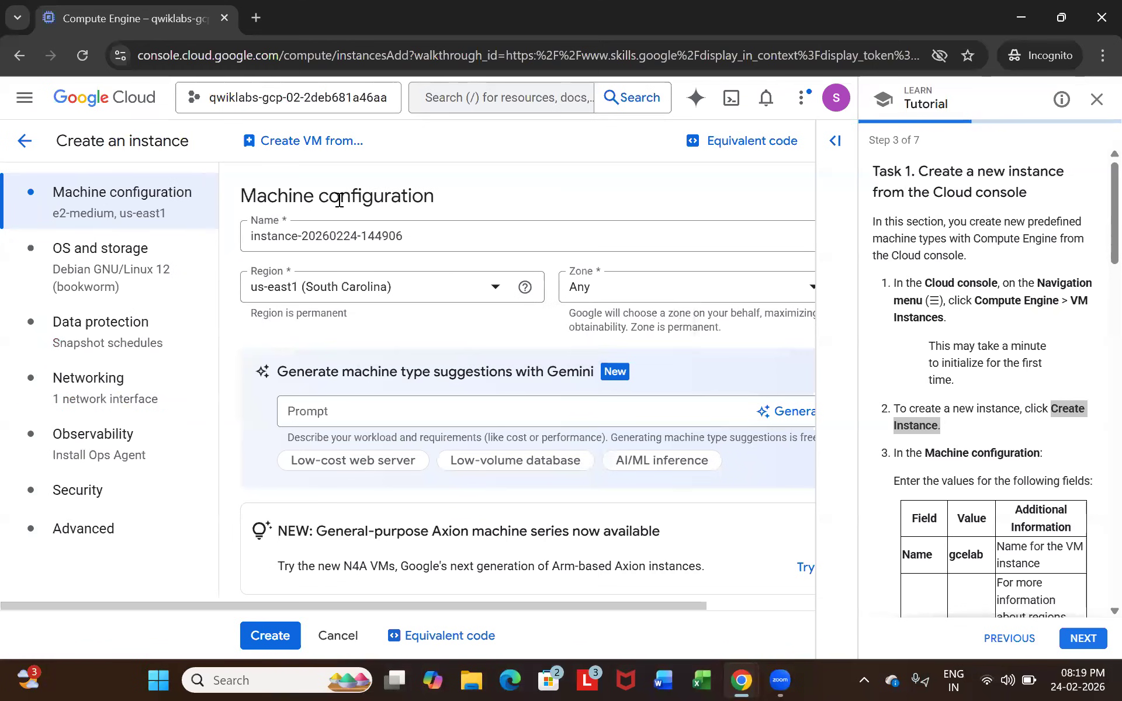
Read the tutorial's machine configuration table and replace the instance's default name with gcelab, copied from the table.
scroll(959, 427, down, 3)
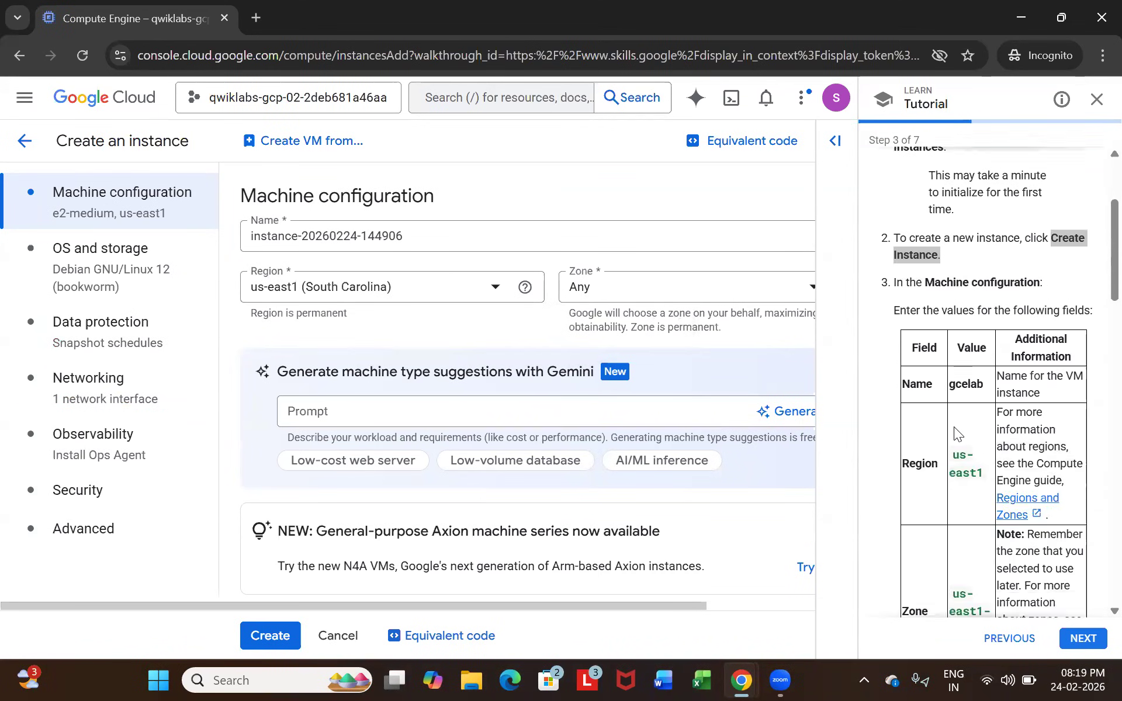
drag(923, 280, 1045, 281)
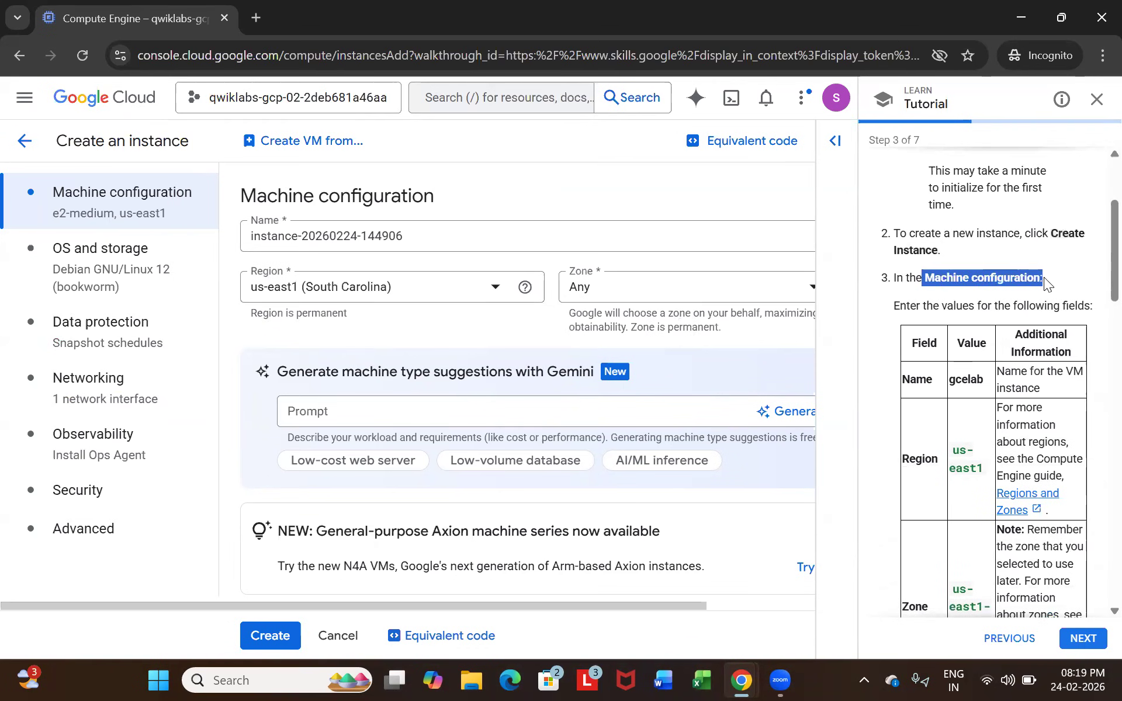
scroll(959, 325, down, 4)
scroll(958, 339, up, 2)
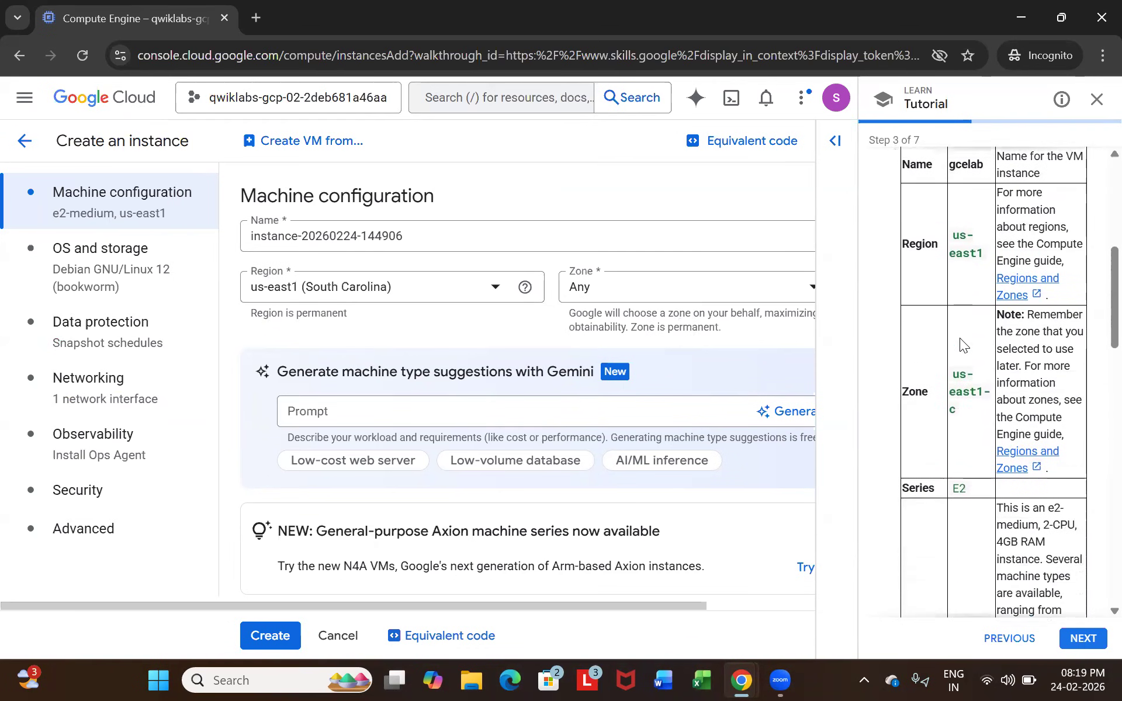
drag(908, 293, 991, 293)
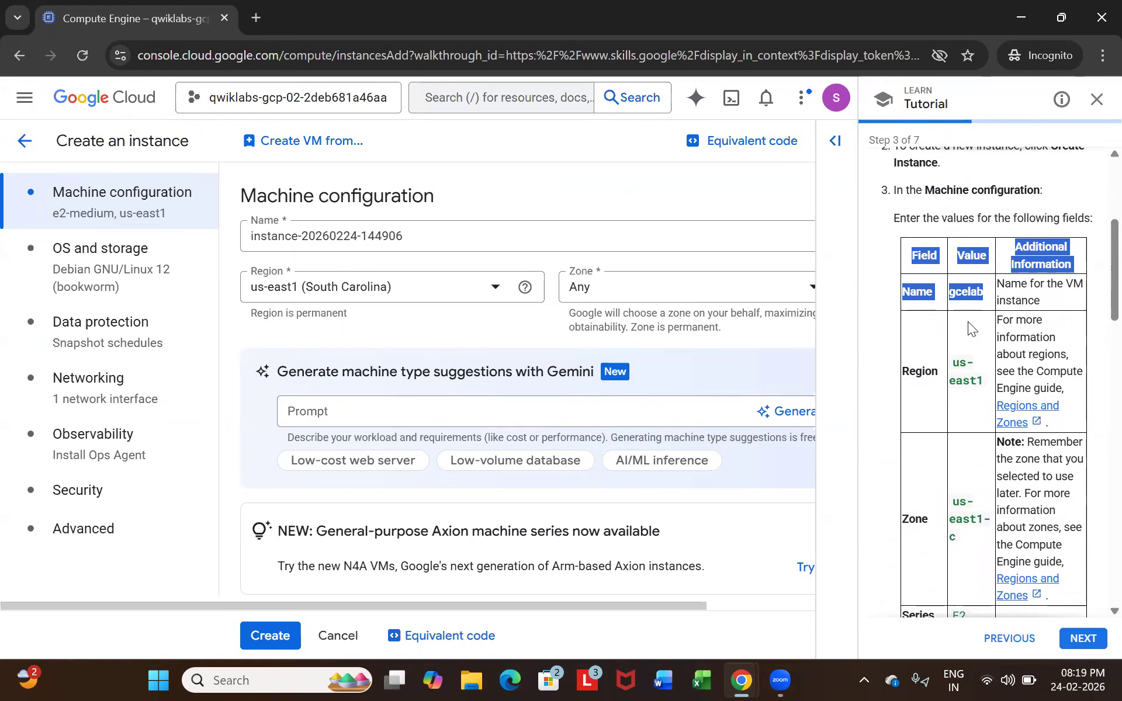
double_click(970, 298)
key(ctrl+c)
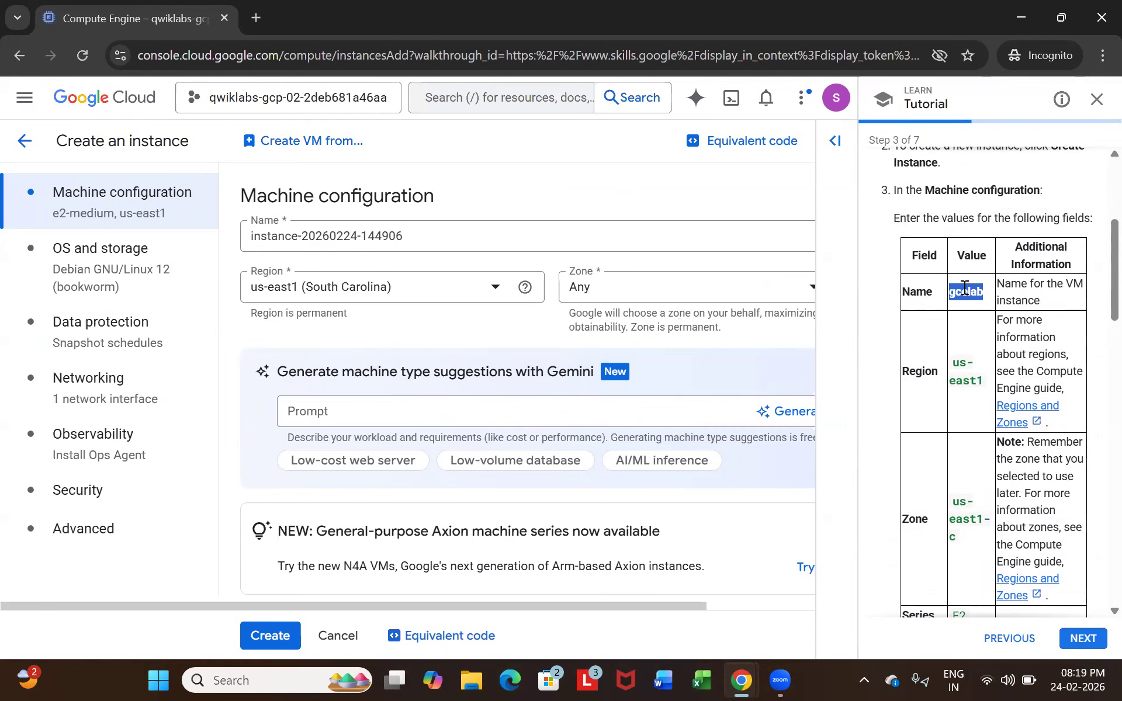
drag(444, 231, 228, 222)
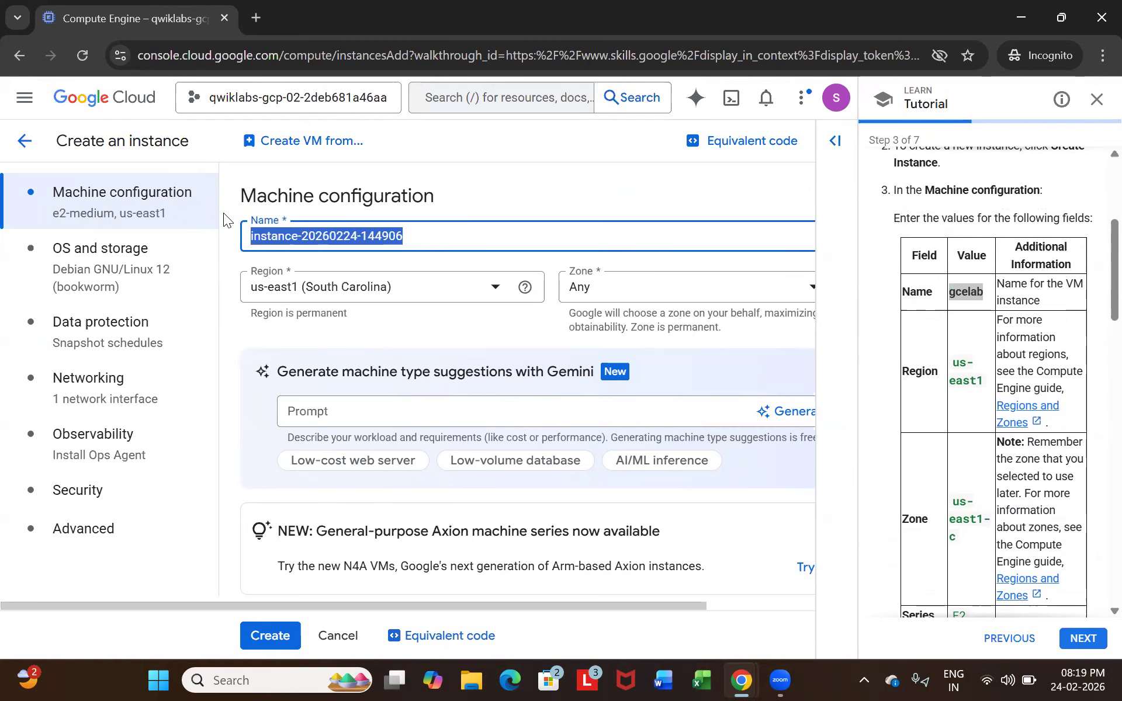
key(ctrl+v)
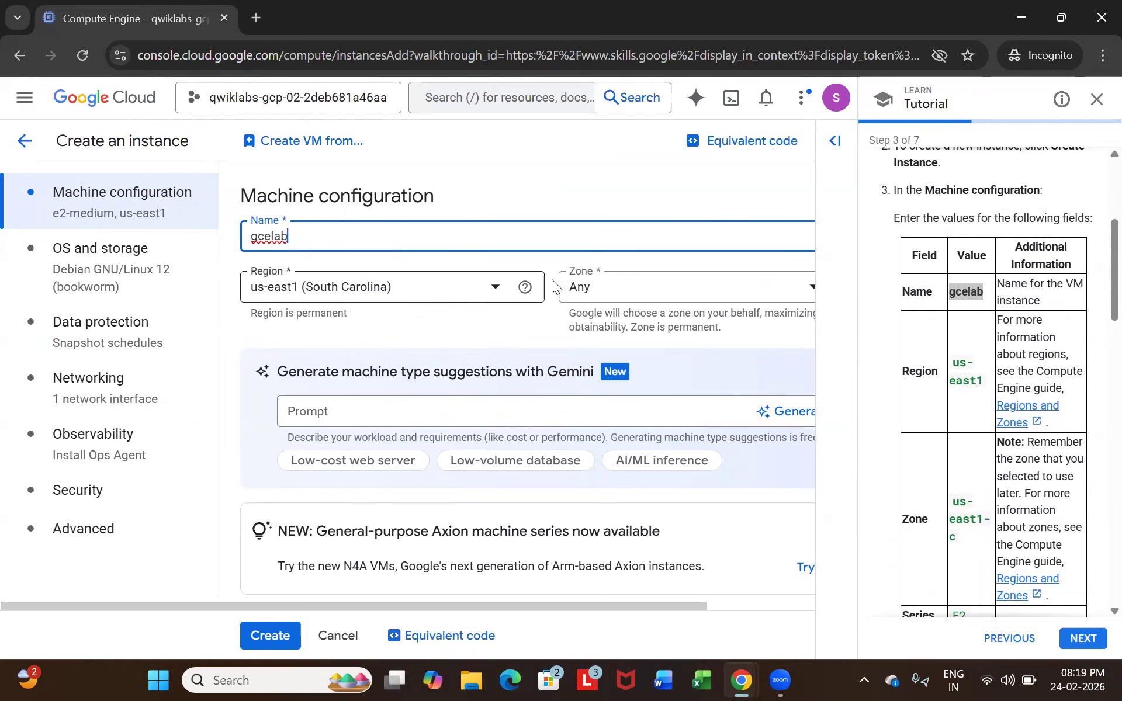
Check the region and zone required by the tutorial and set the instance's zone to us-east1-c.
drag(956, 365, 989, 391)
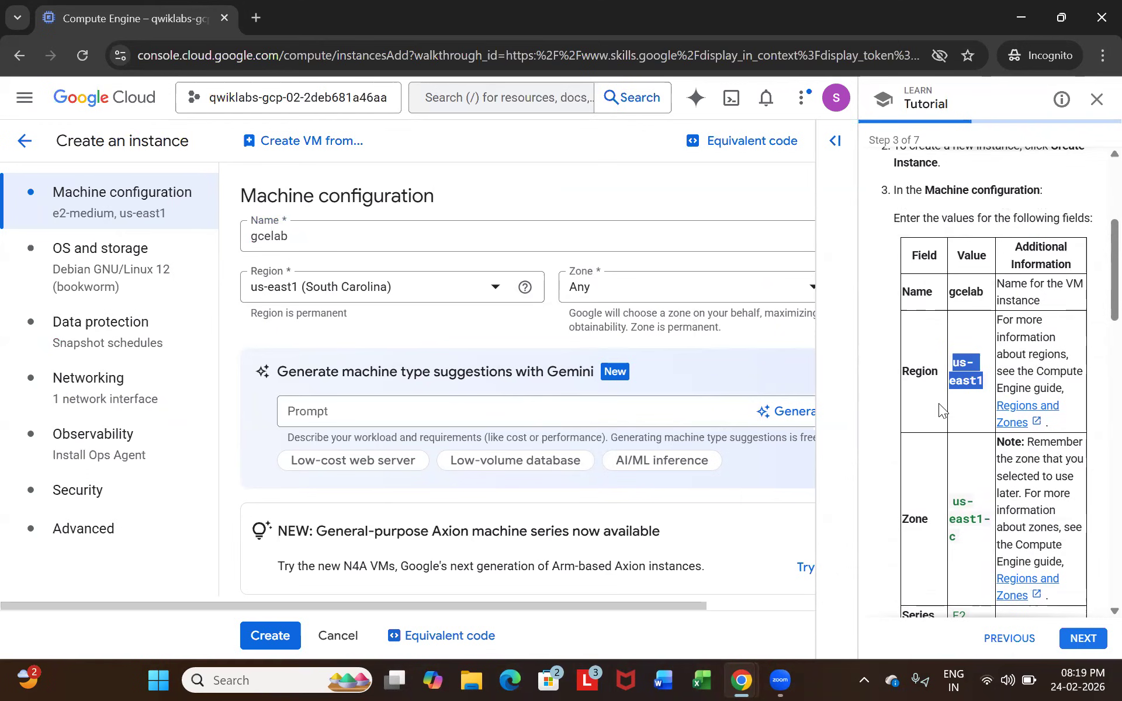
scroll(952, 473, down, 2)
drag(952, 409, 969, 462)
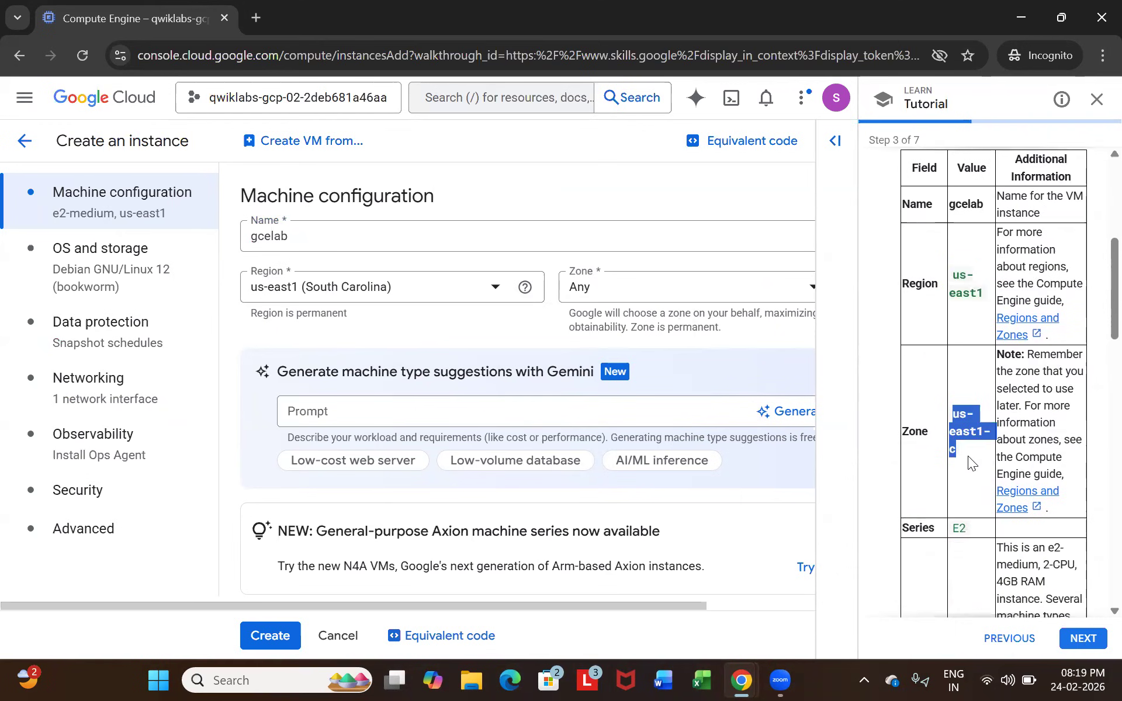
click(621, 292)
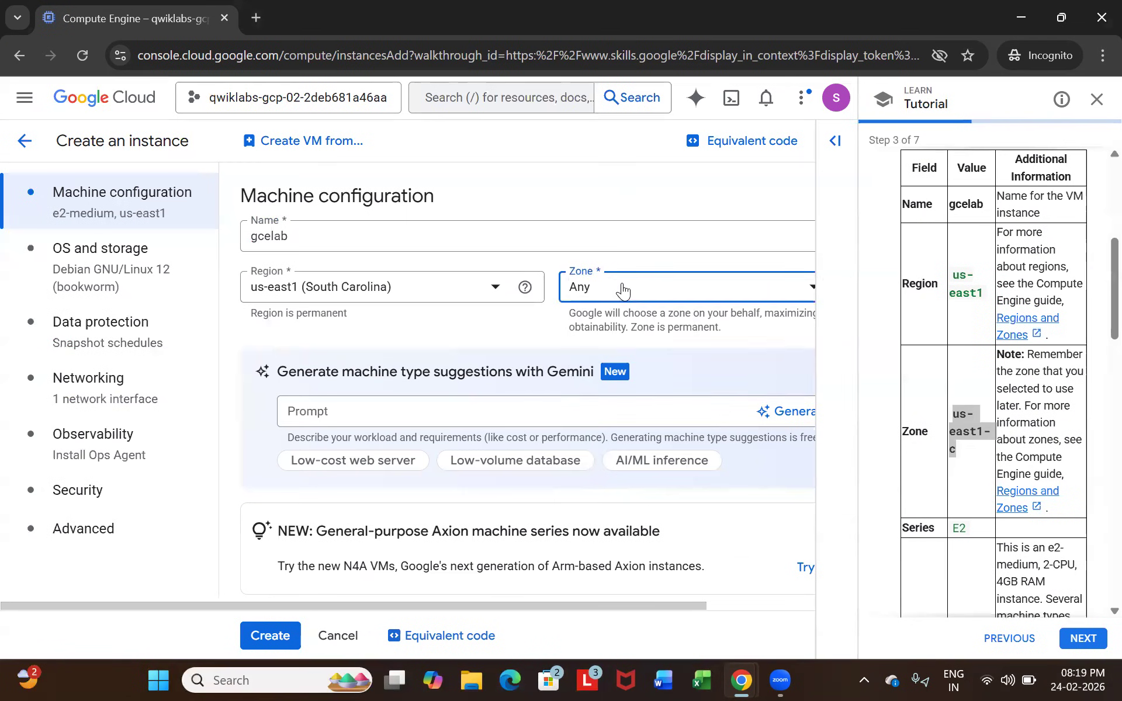
click(702, 352)
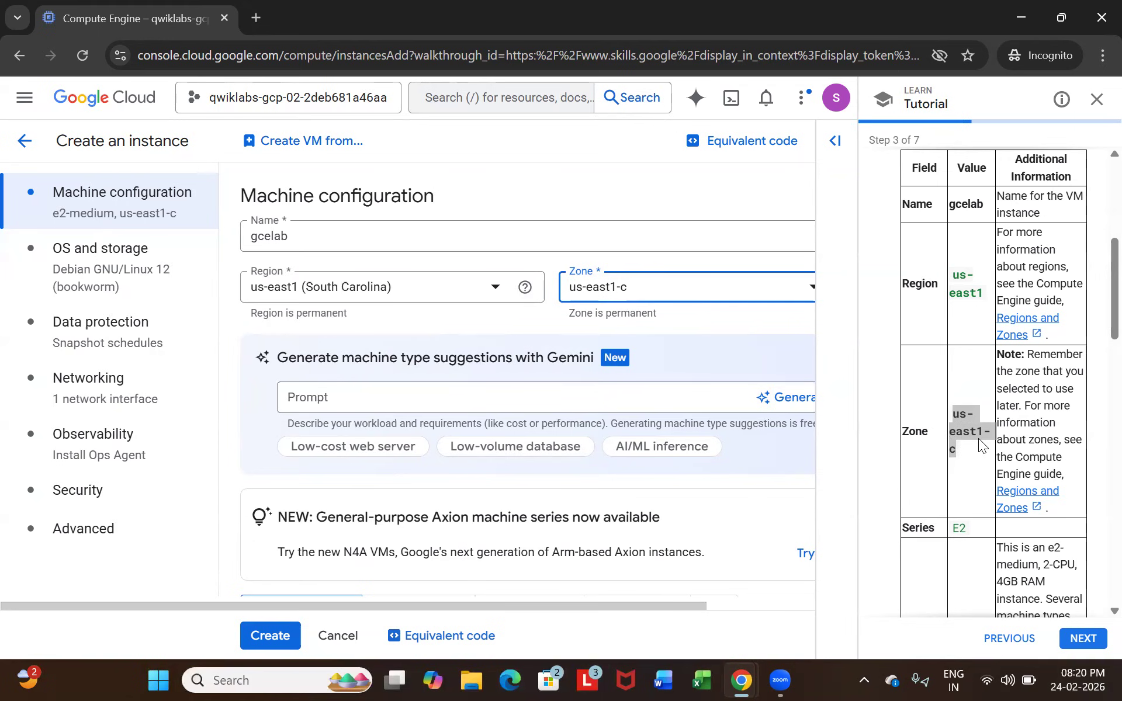
Compare the selected machine series and machine type with the values in the tutorial's table.
drag(903, 525, 982, 549)
scroll(394, 317, down, 9)
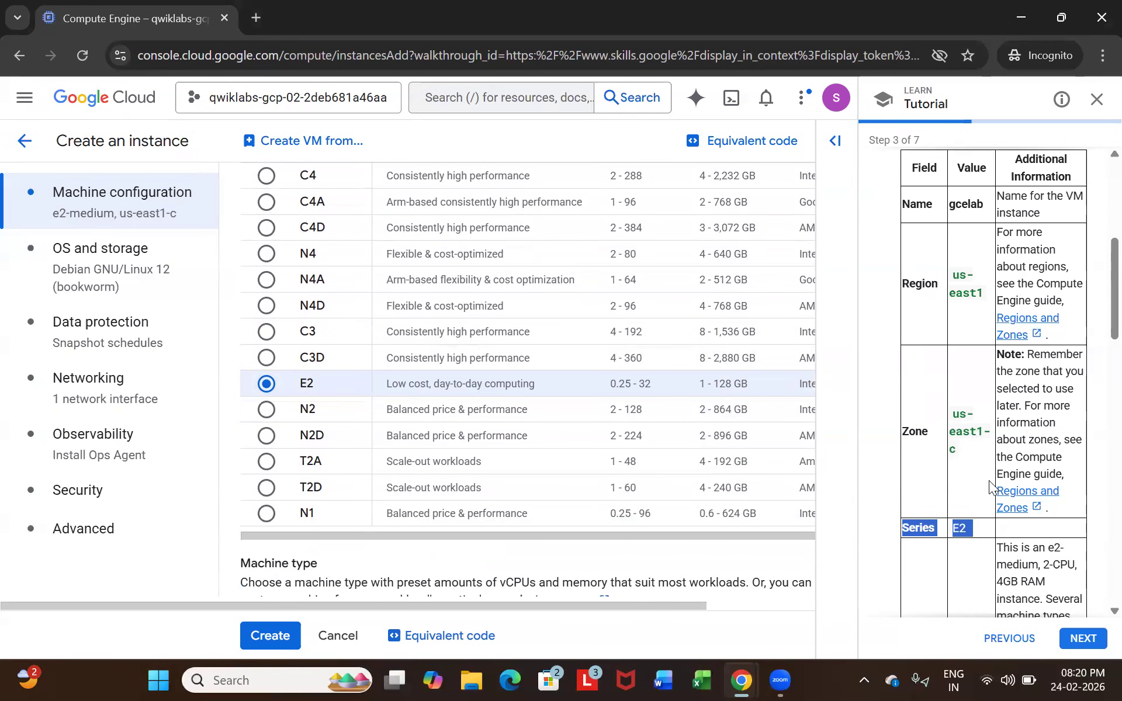
scroll(993, 488, down, 3)
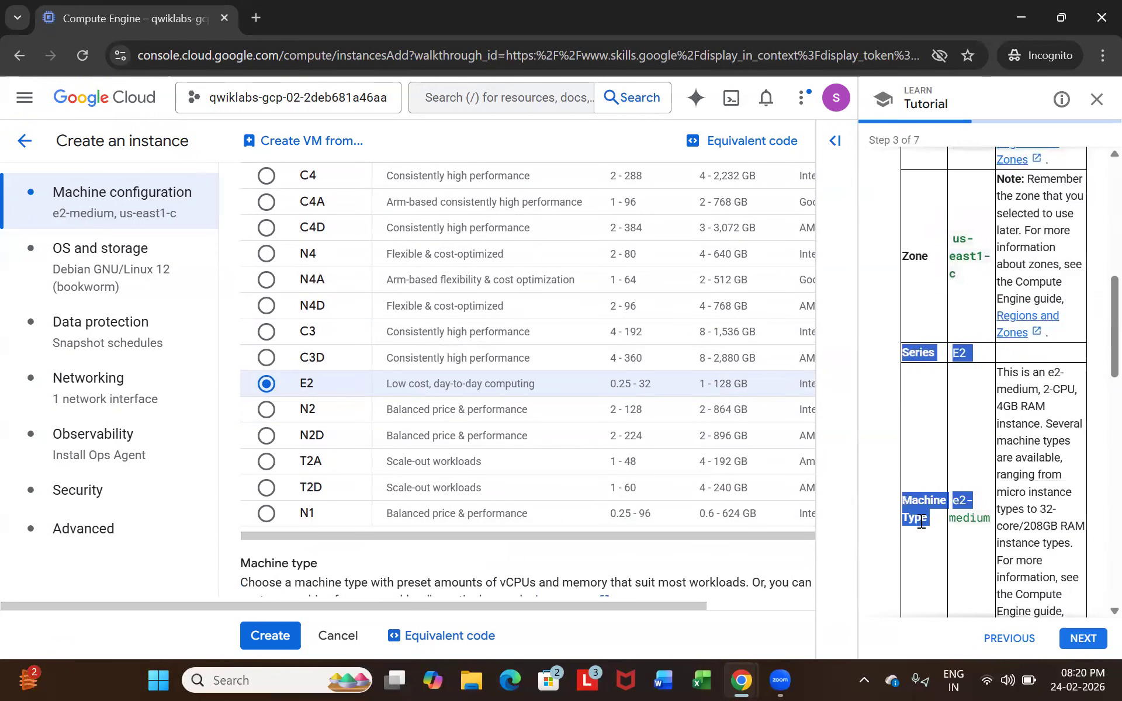
scroll(579, 370, down, 3)
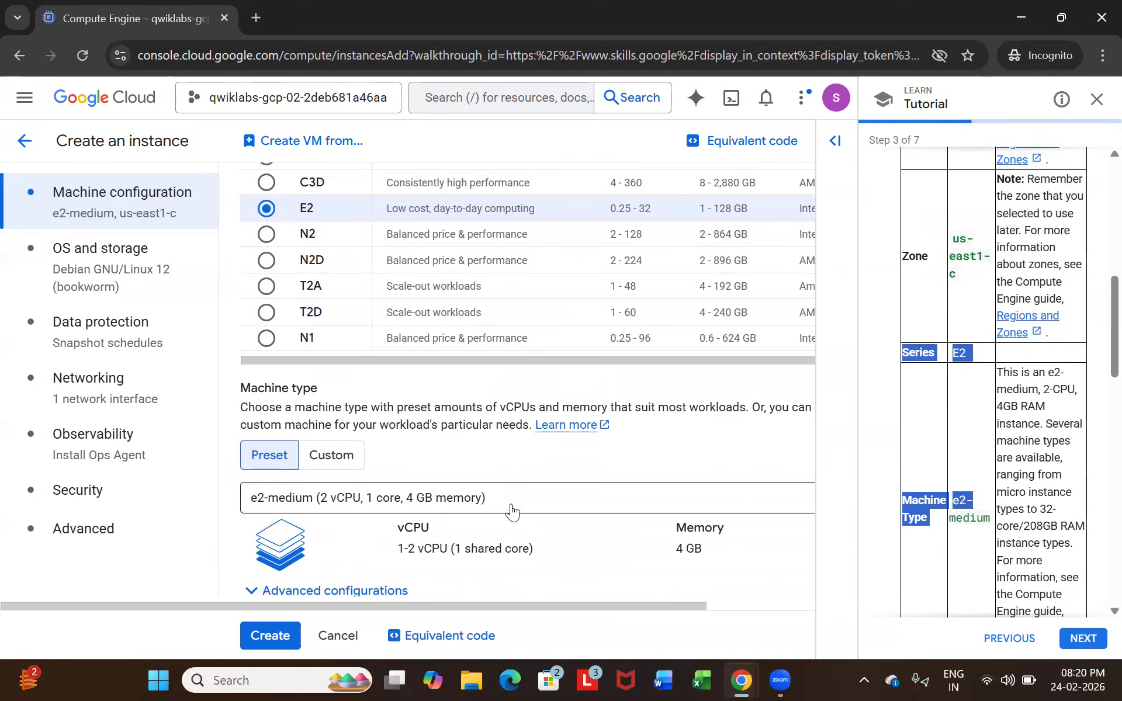
Open the instance's OS and storage settings and compare the image, boot disk type and size with the tutorial's values.
scroll(973, 461, down, 4)
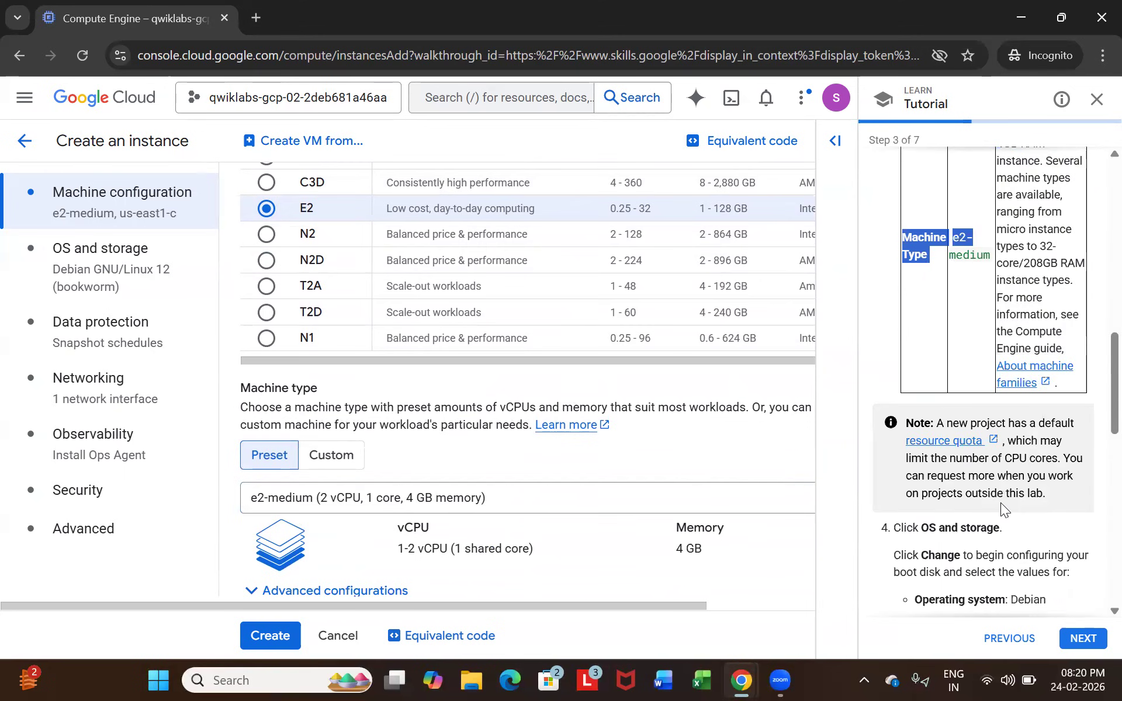
scroll(953, 404, down, 1)
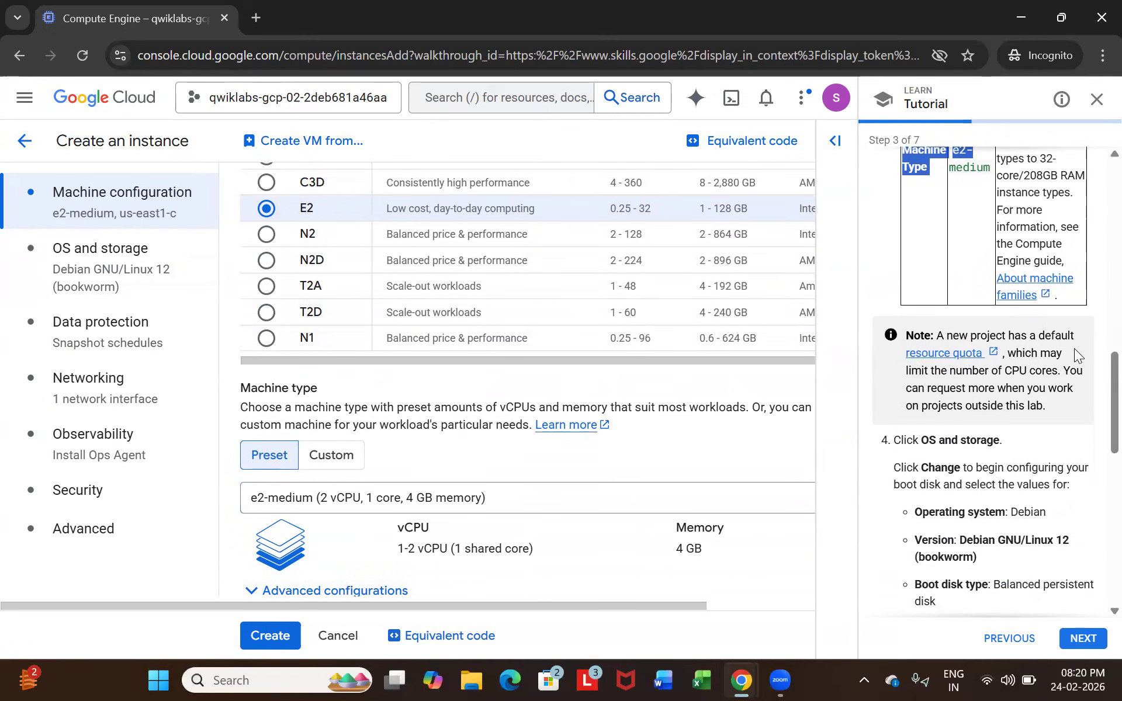
drag(918, 443, 1014, 447)
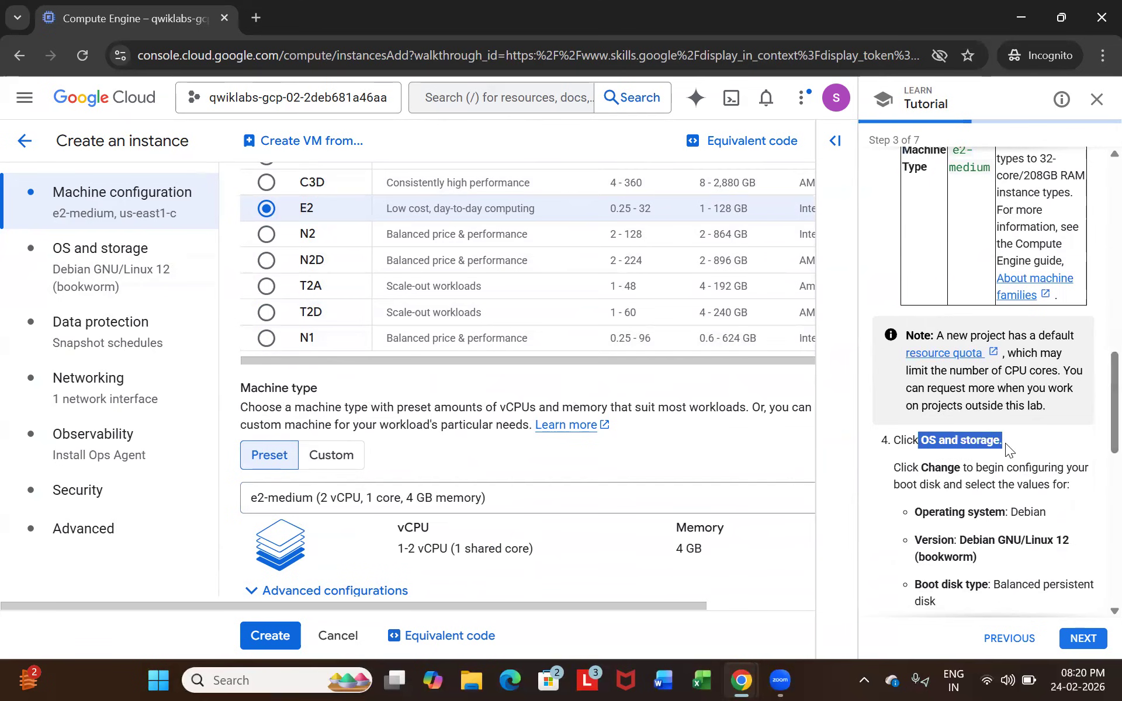
click(74, 262)
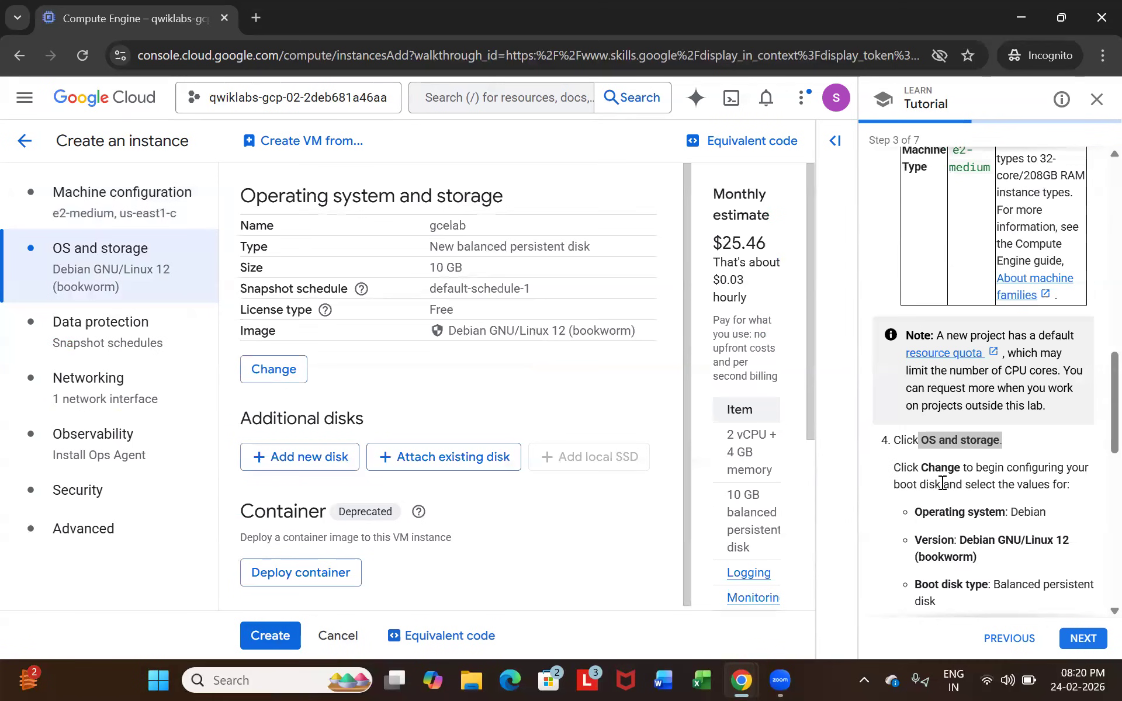
scroll(942, 483, down, 2)
drag(919, 431, 1051, 431)
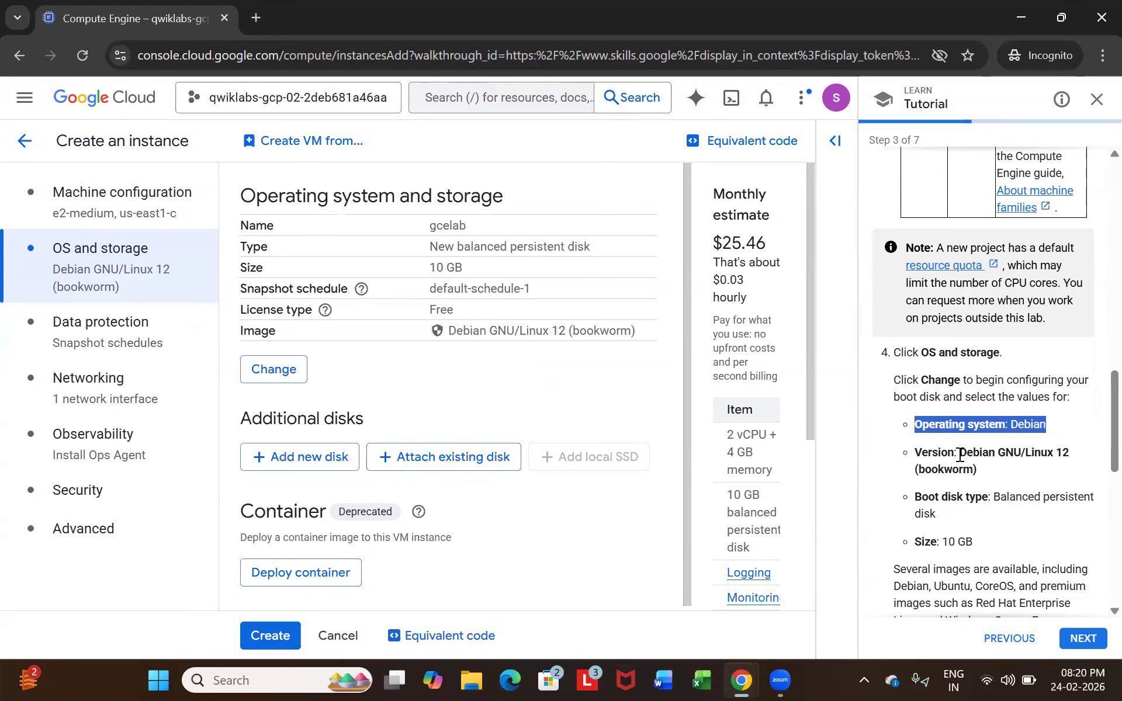
drag(960, 454, 1021, 473)
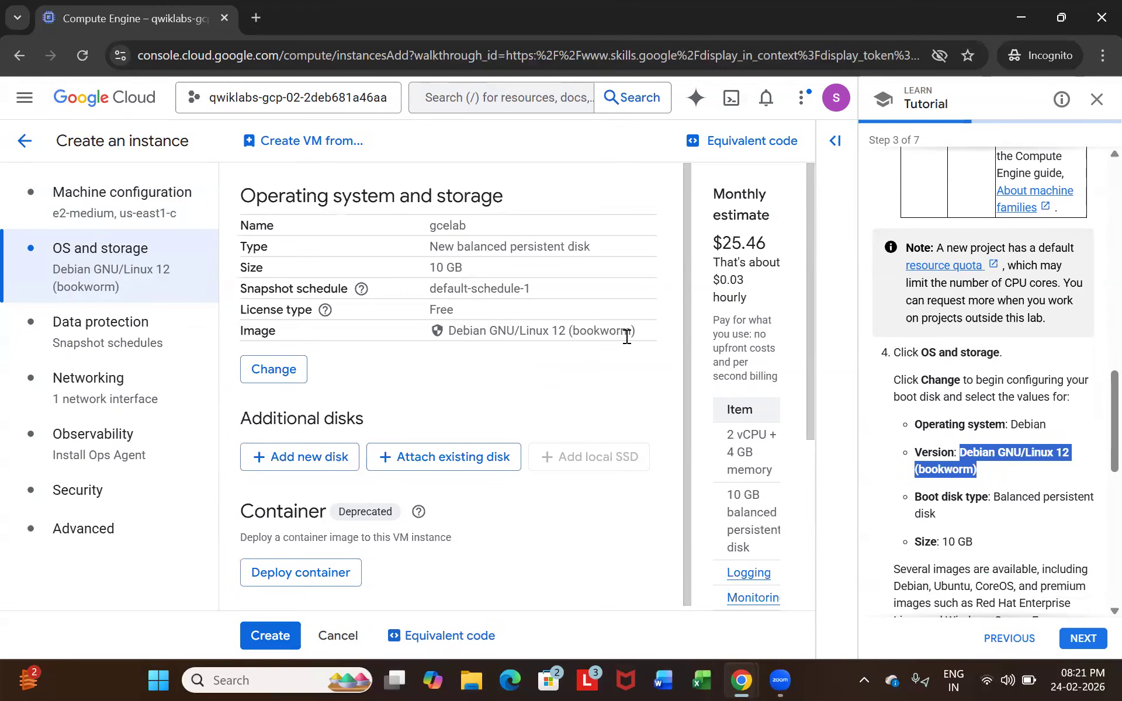
drag(916, 497, 987, 498)
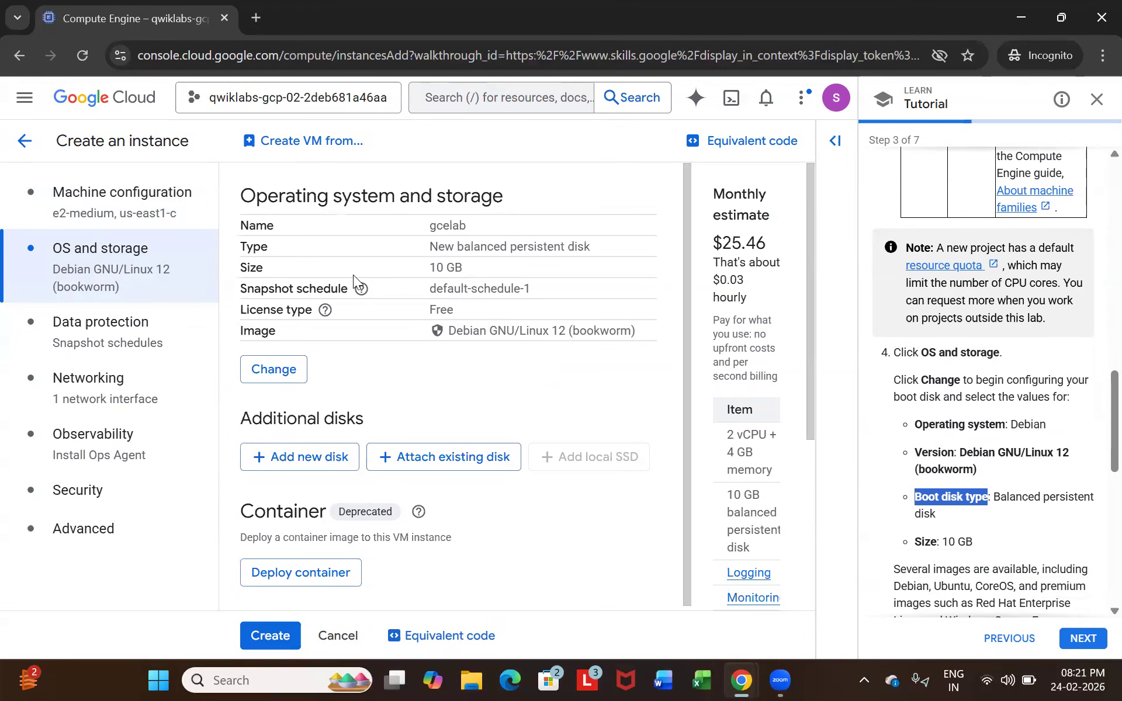
drag(457, 251, 617, 255)
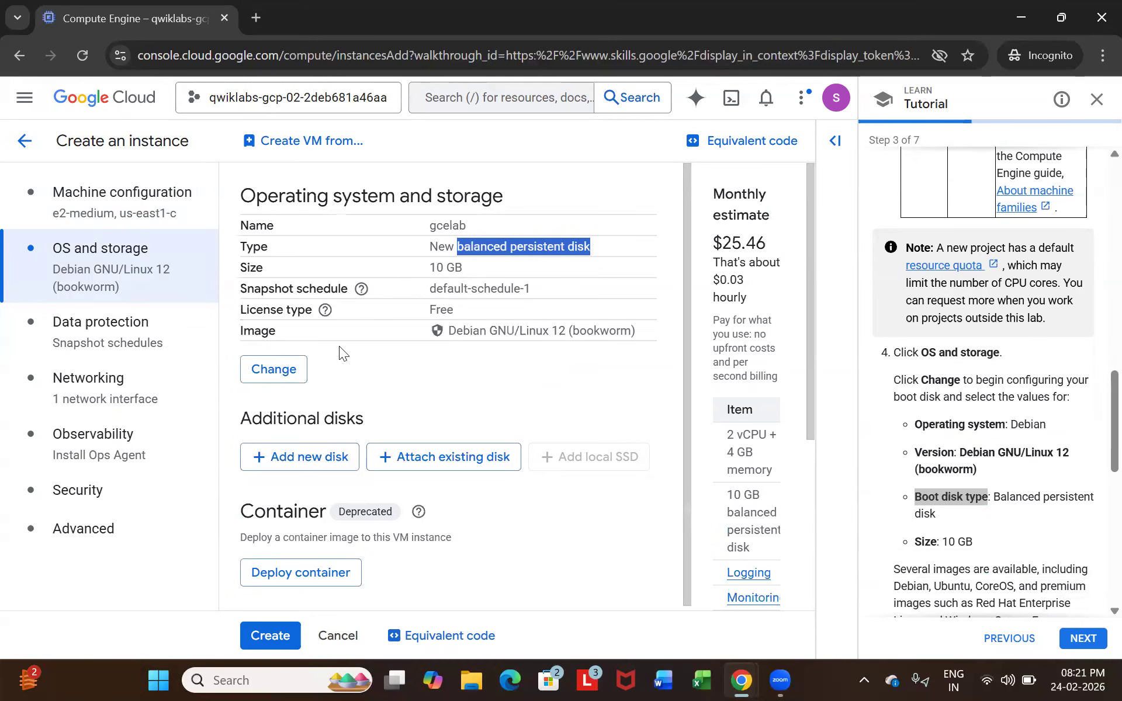
drag(430, 268, 469, 289)
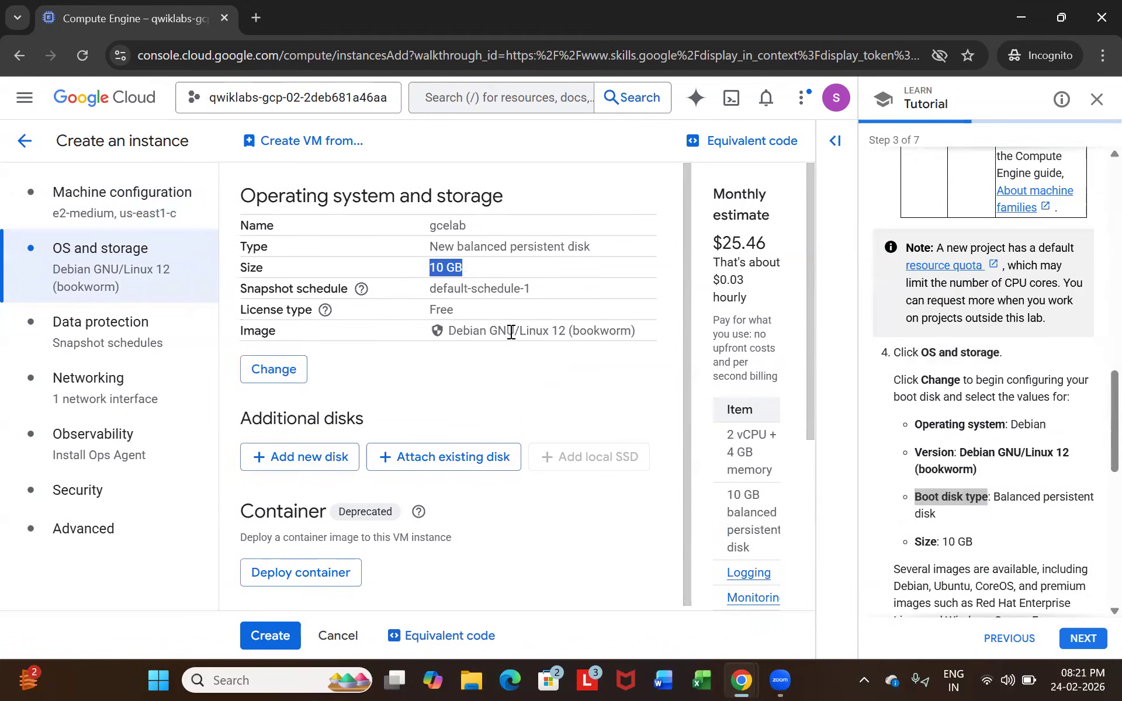
Read the tutorial's networking instructions and allow HTTP traffic through the firewall in the instance's Networking settings.
scroll(512, 332, down, 1)
scroll(959, 464, down, 5)
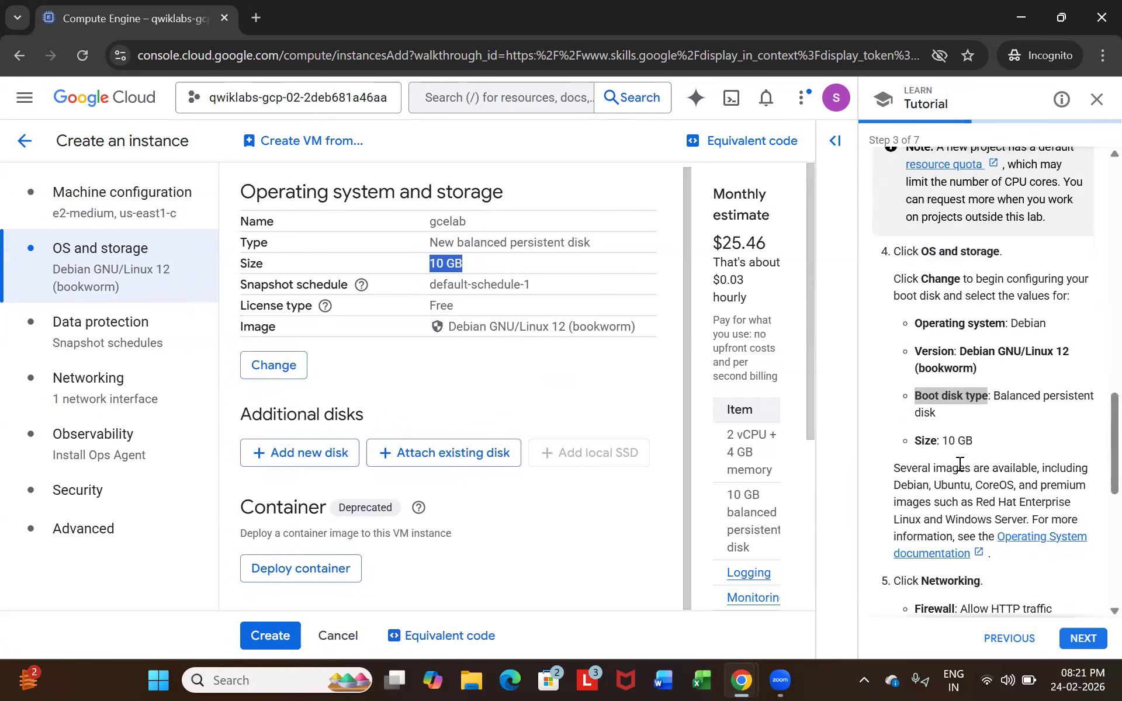
scroll(959, 462, down, 3)
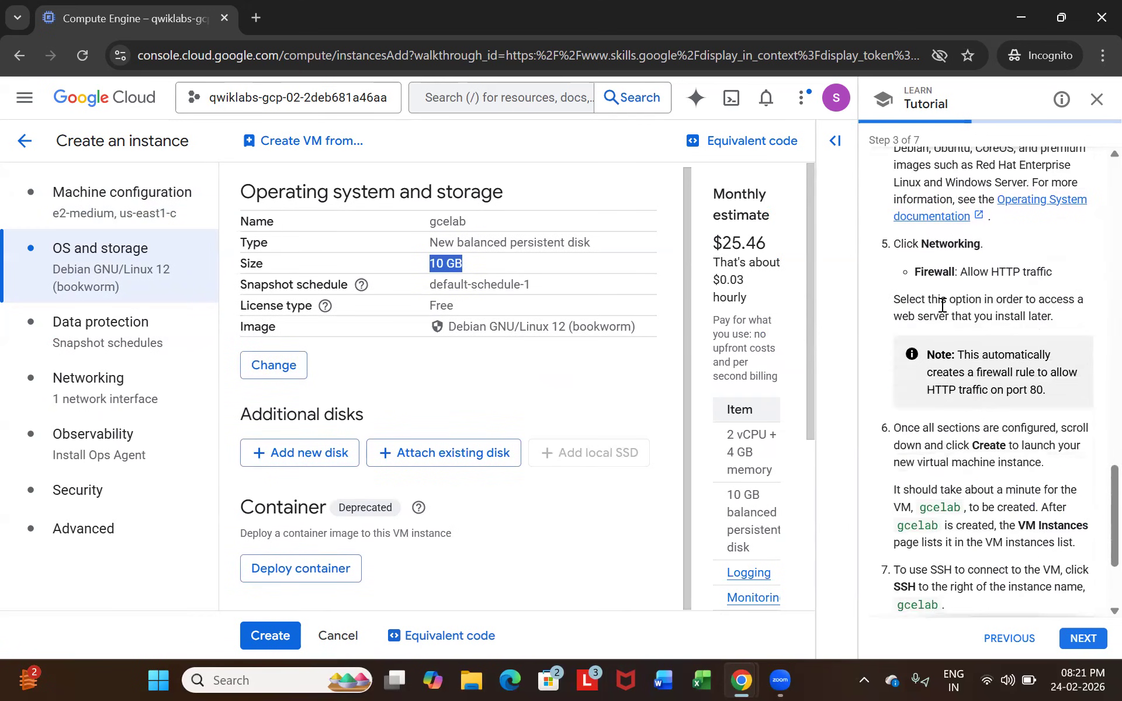
double_click(937, 244)
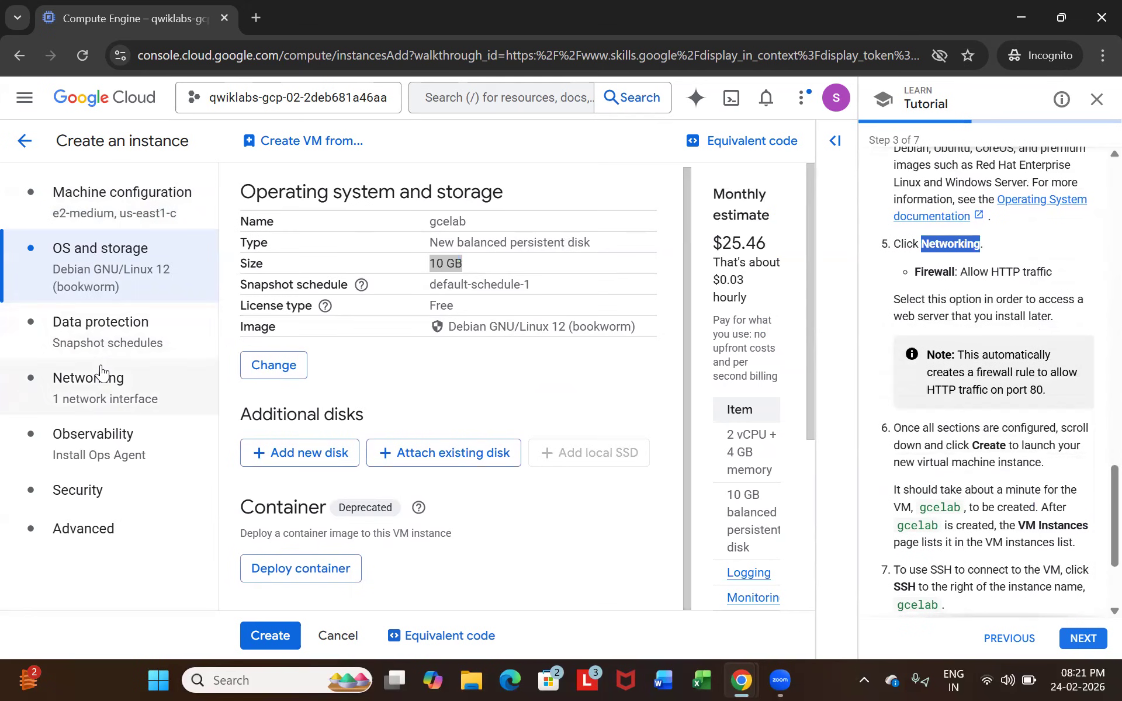
click(89, 399)
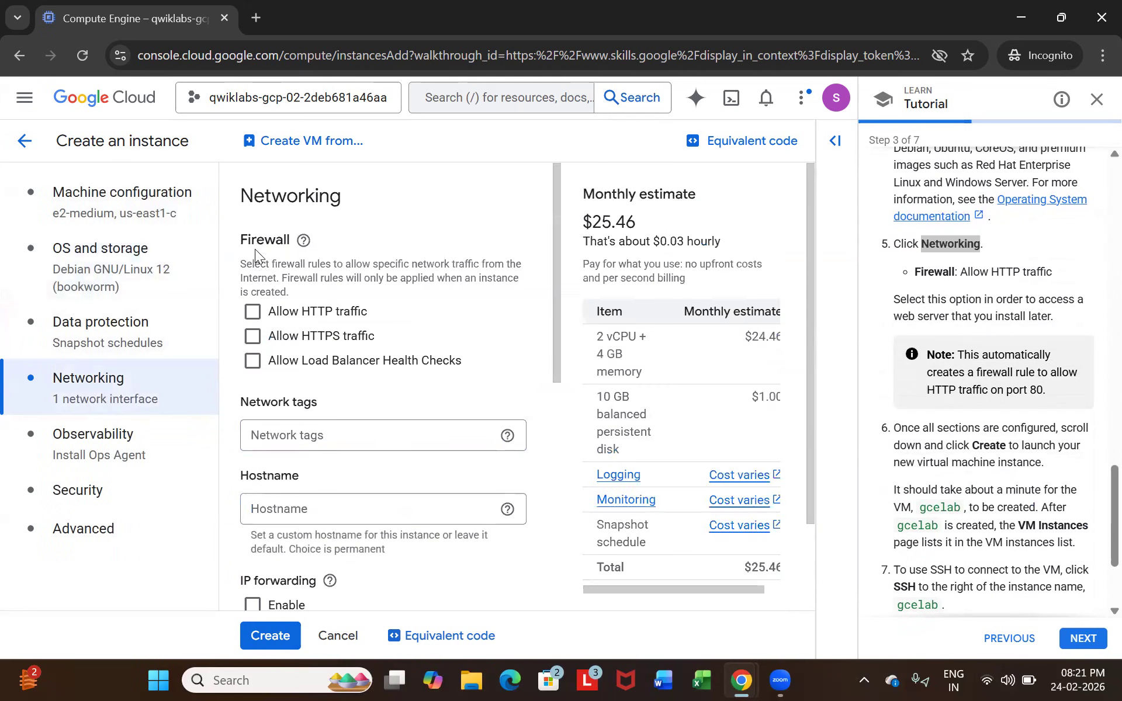
drag(961, 273, 1055, 274)
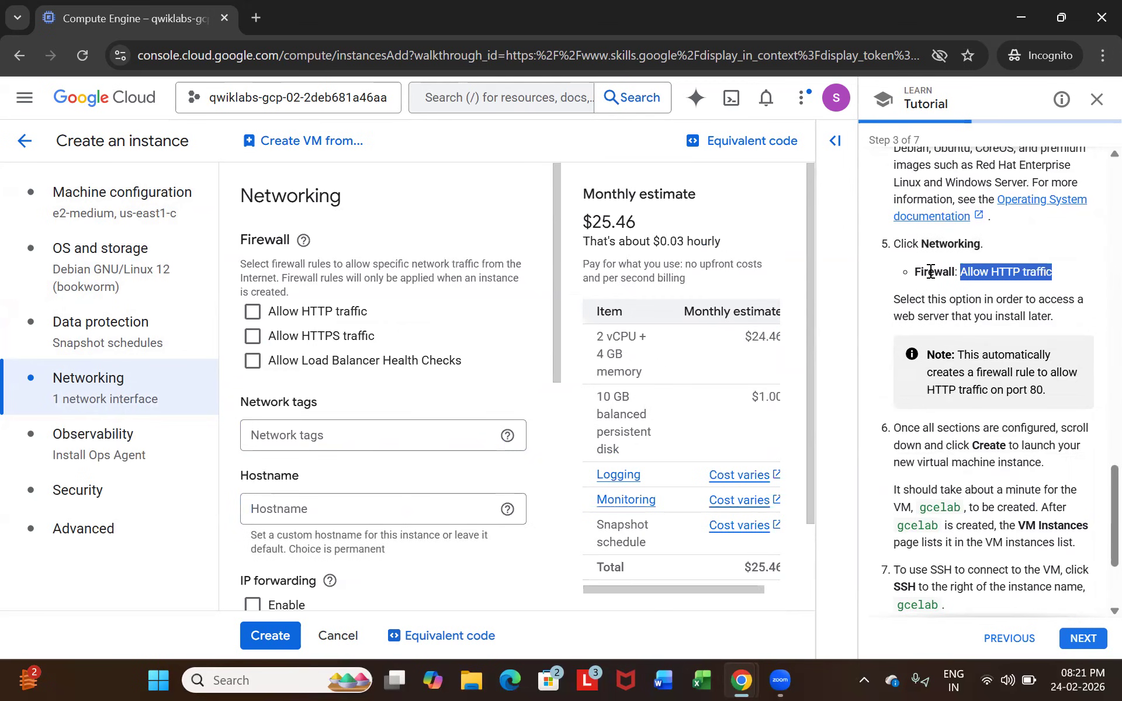
double_click(271, 240)
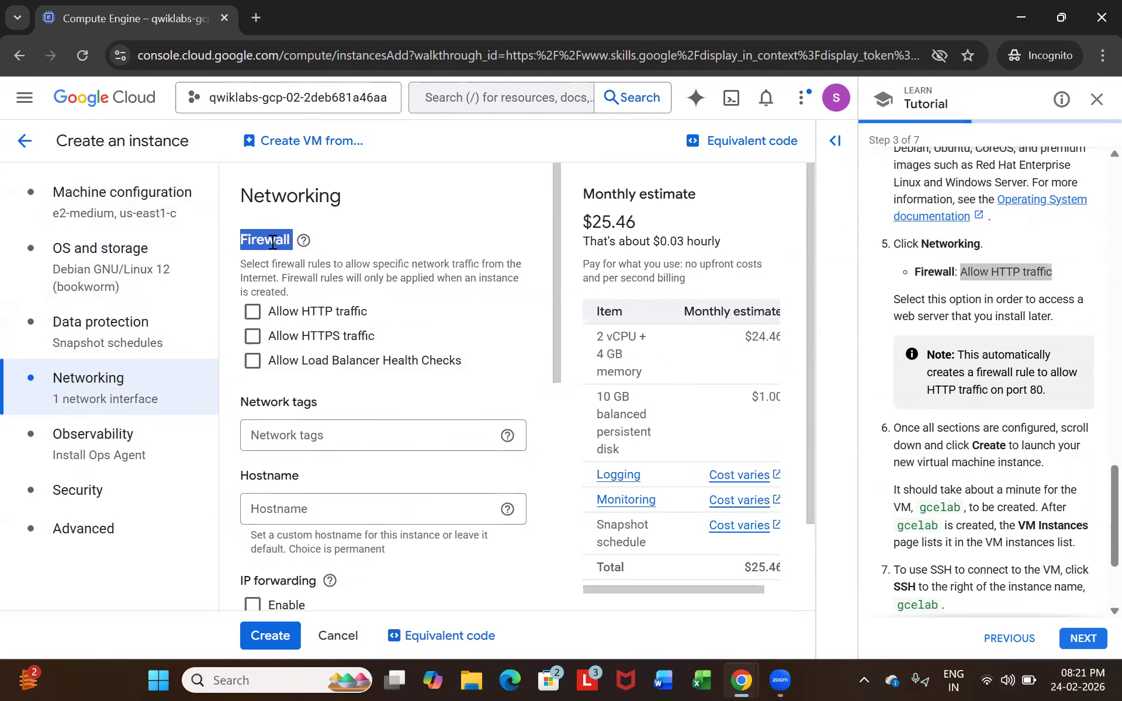
click(253, 314)
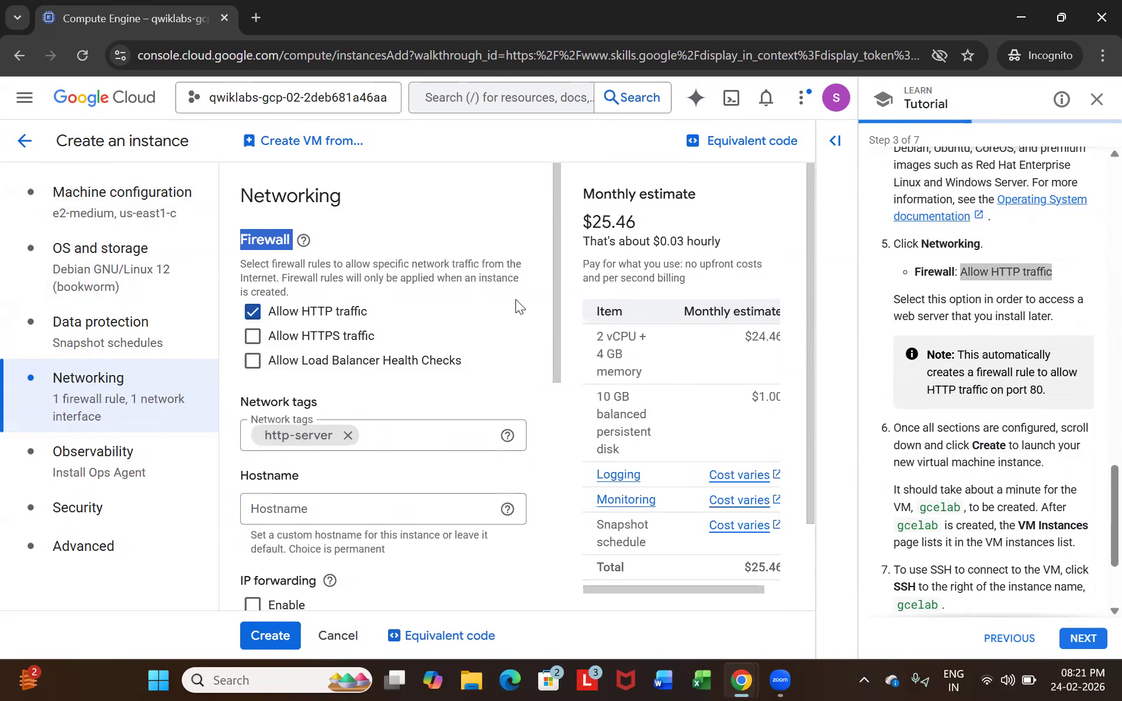
Read the tutorial's instruction for launching the instance and create the configured gcelab virtual machine.
scroll(915, 362, down, 2)
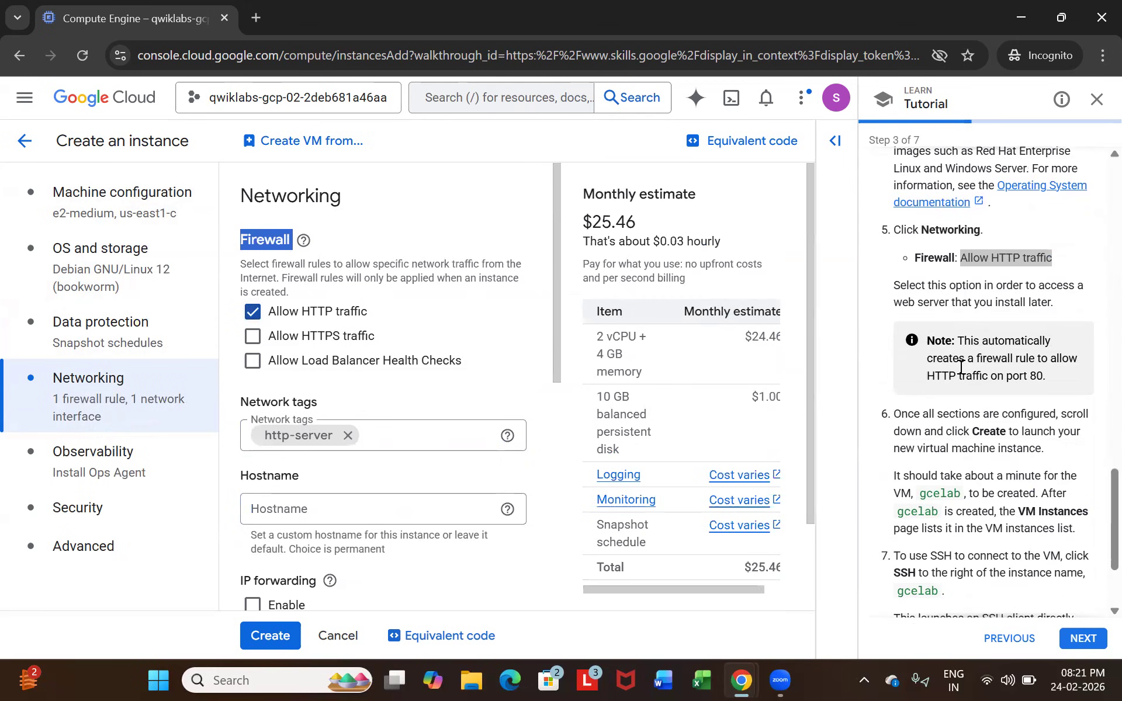
drag(894, 342, 1017, 363)
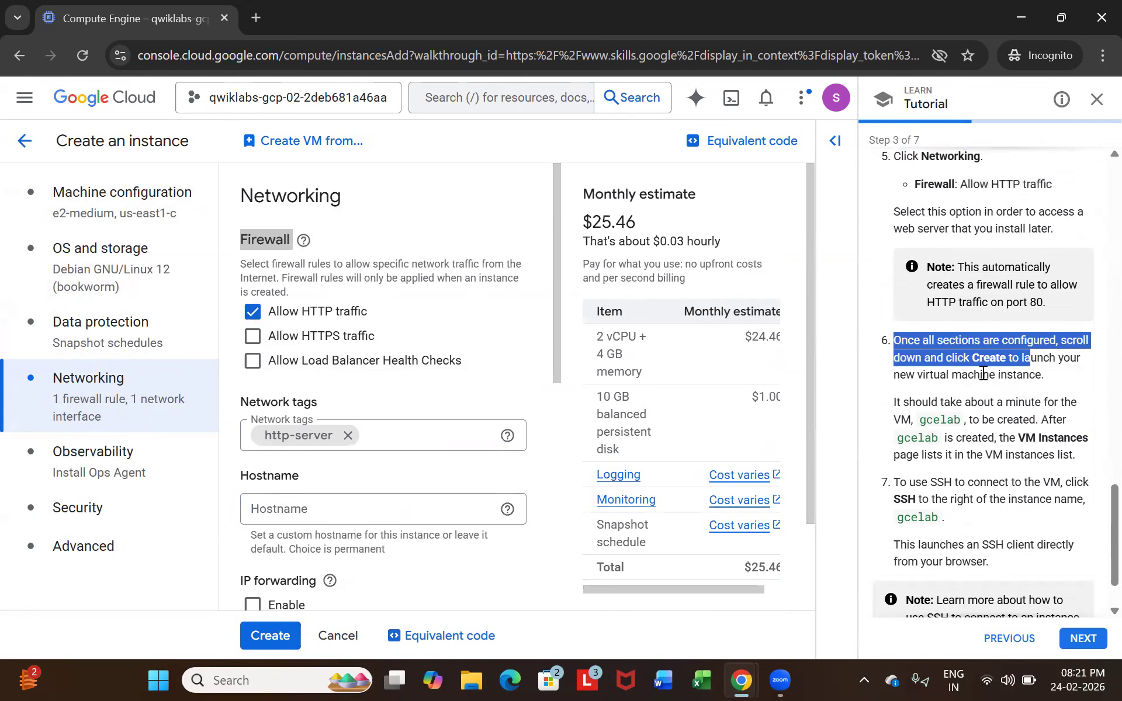
double_click(984, 364)
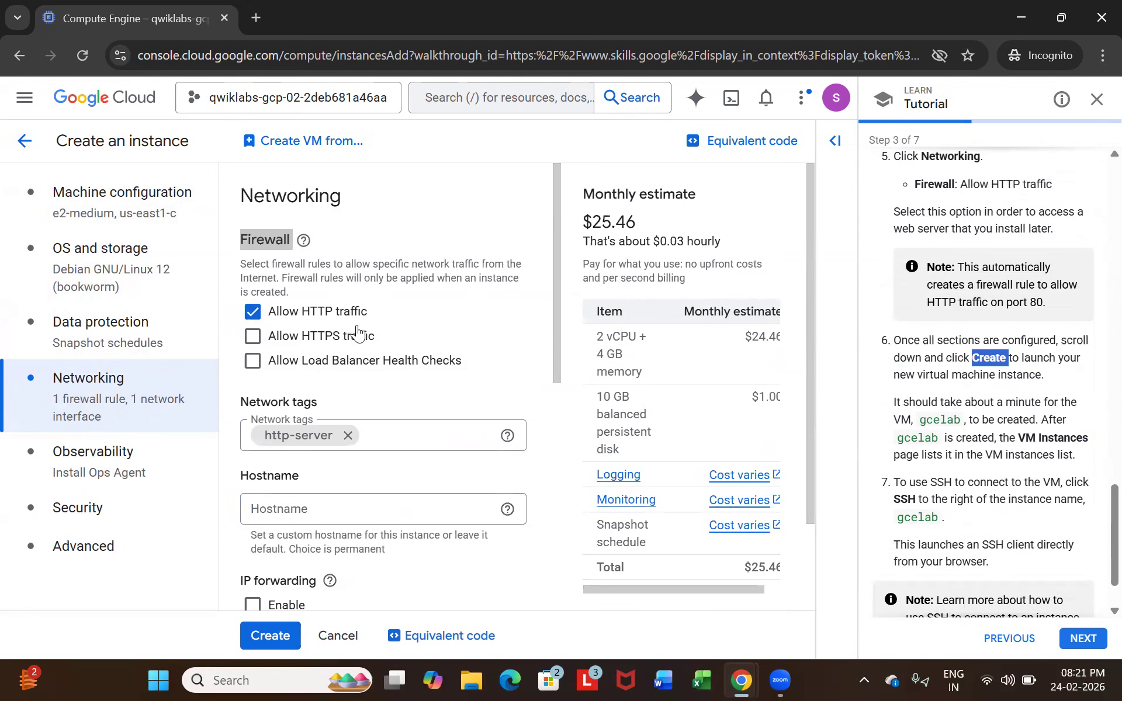
scroll(357, 327, down, 8)
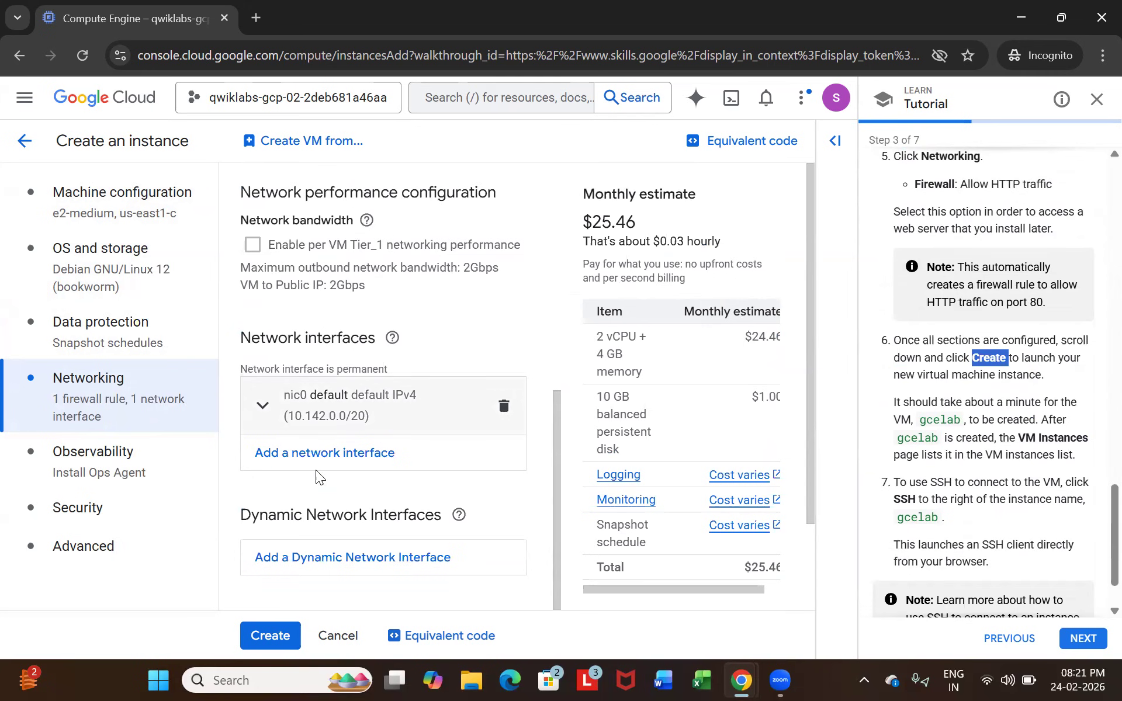
click(261, 642)
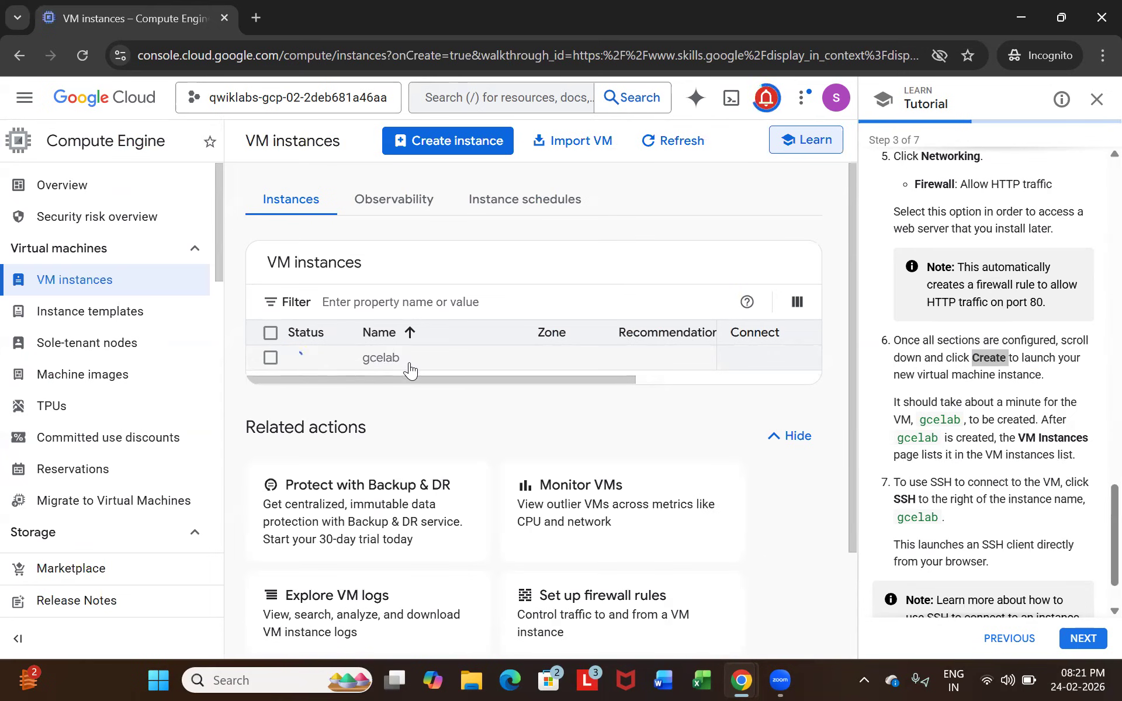
Read the tutorial's note about instance creation and refresh the VM instances list.
scroll(988, 413, down, 1)
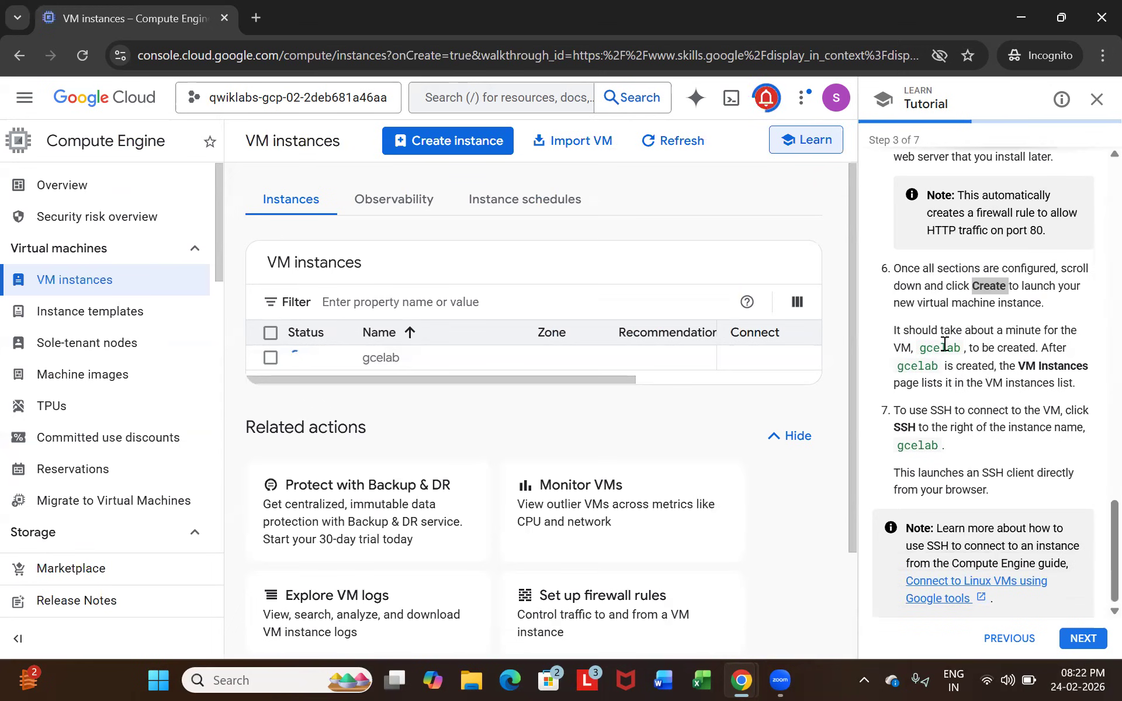
drag(1017, 363, 1035, 381)
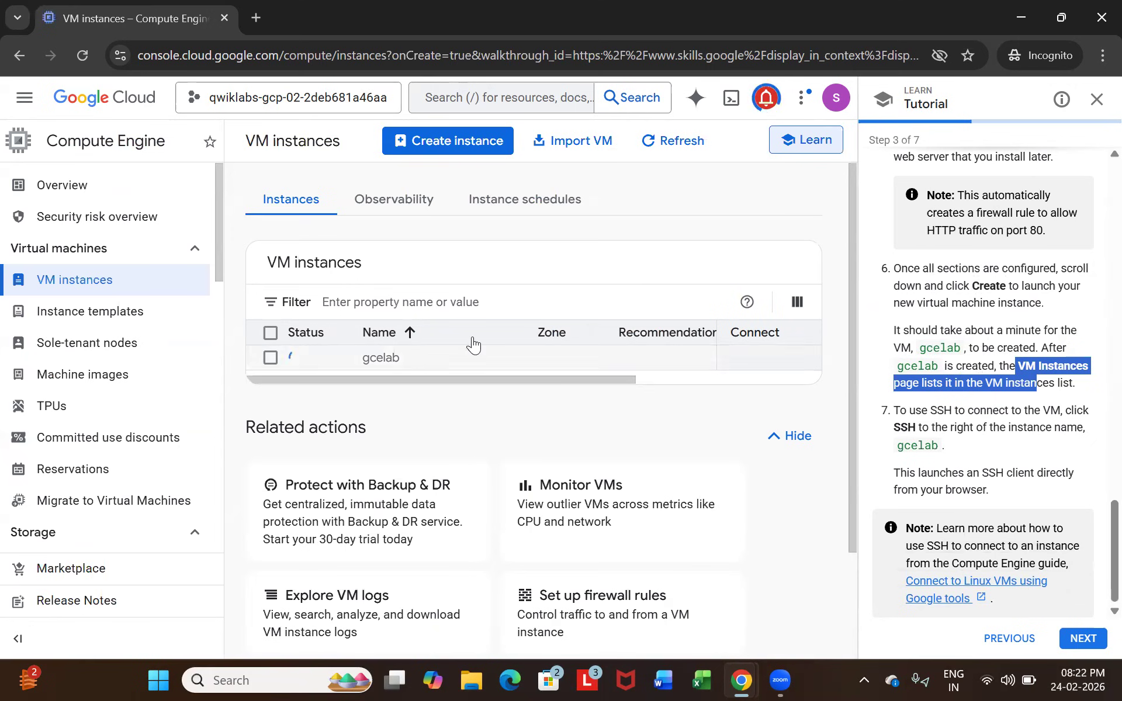
click(687, 151)
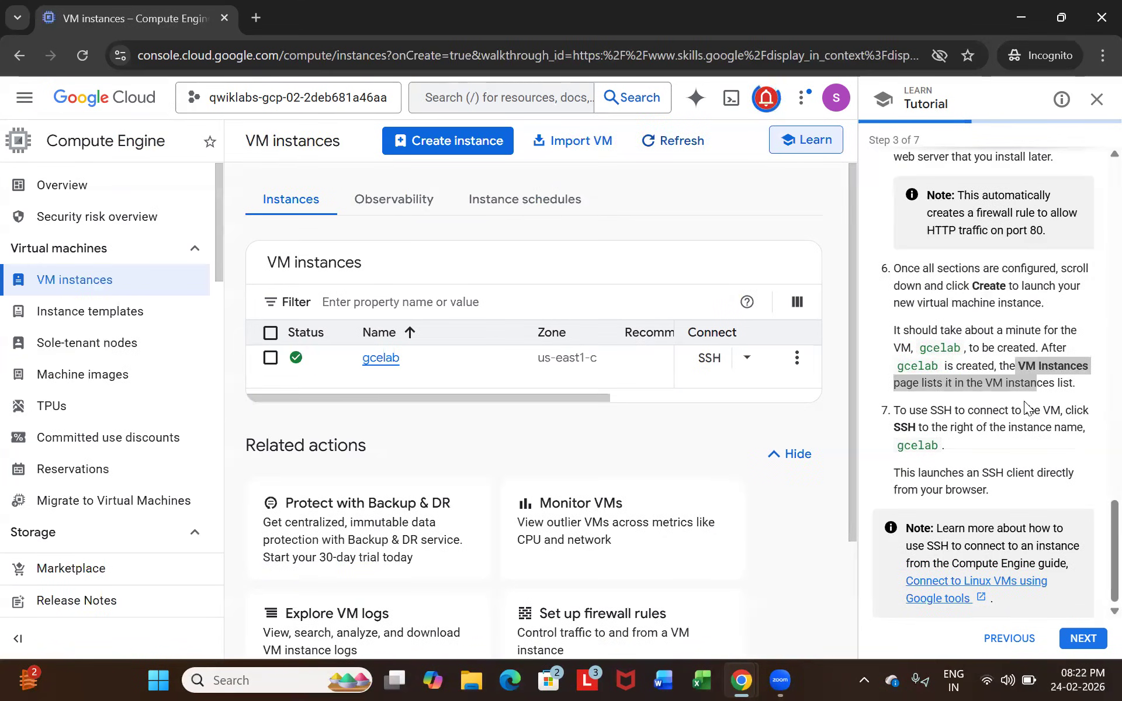
Open an SSH-in-browser session to the gcelab instance and authorize it to connect to VMs.
drag(899, 406, 1054, 405)
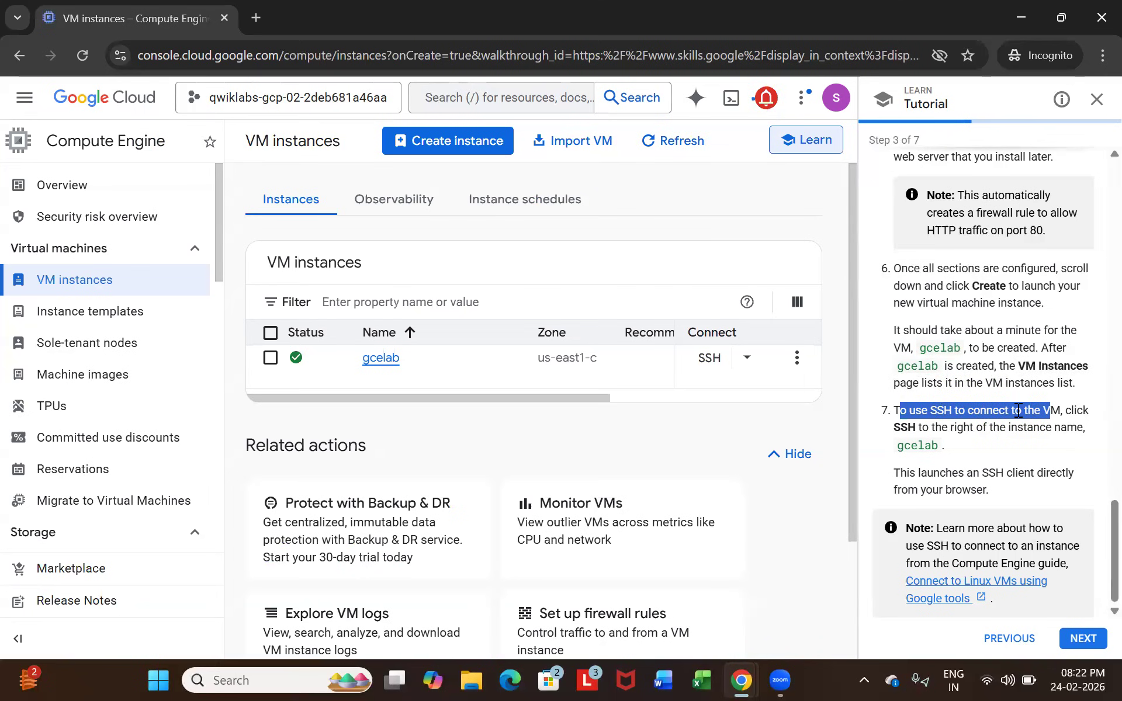
scroll(608, 395, right, 2)
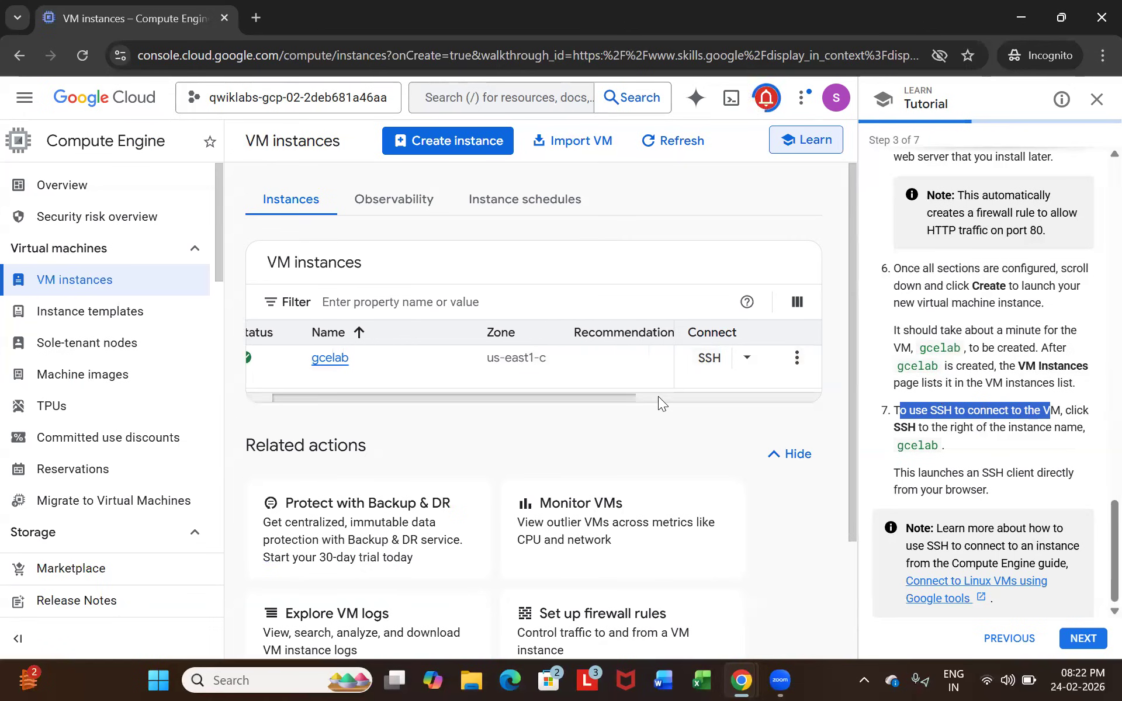
scroll(658, 403, right, 1)
click(709, 357)
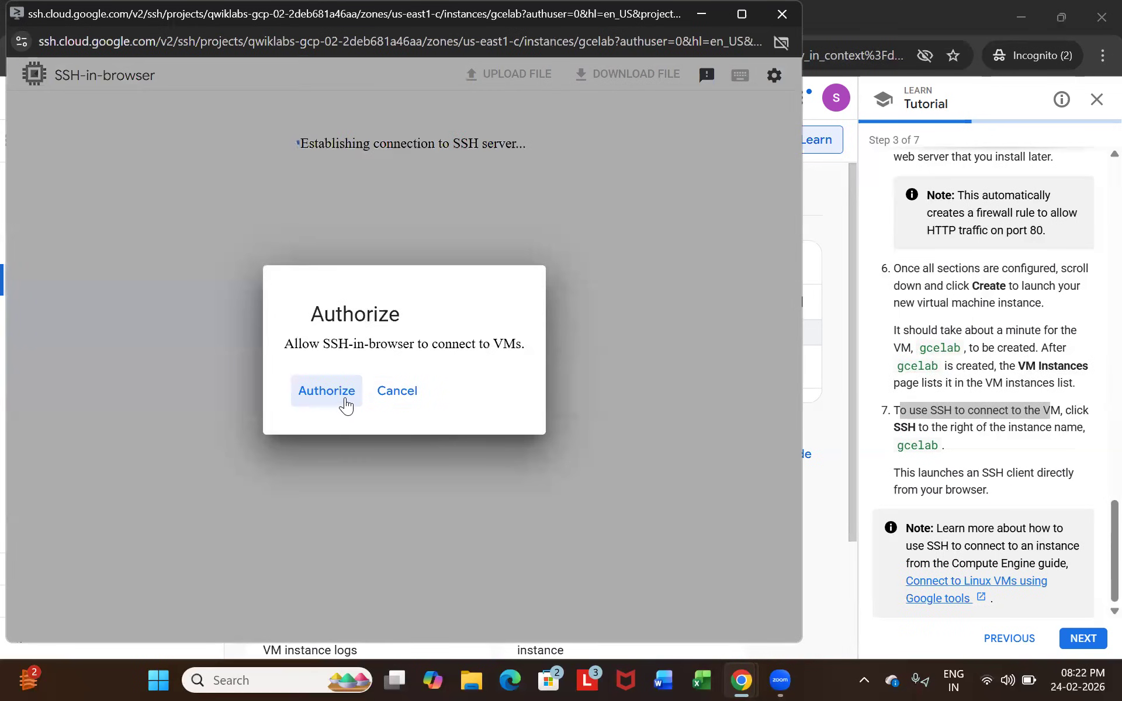
click(346, 400)
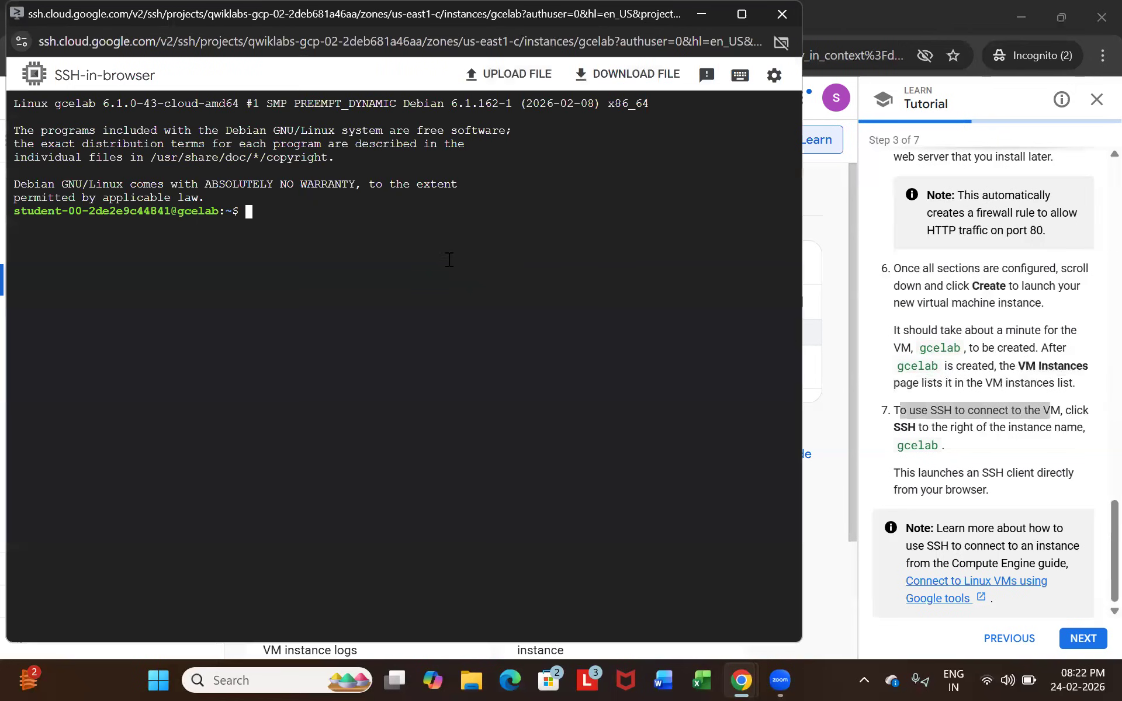
drag(54, 75, 158, 80)
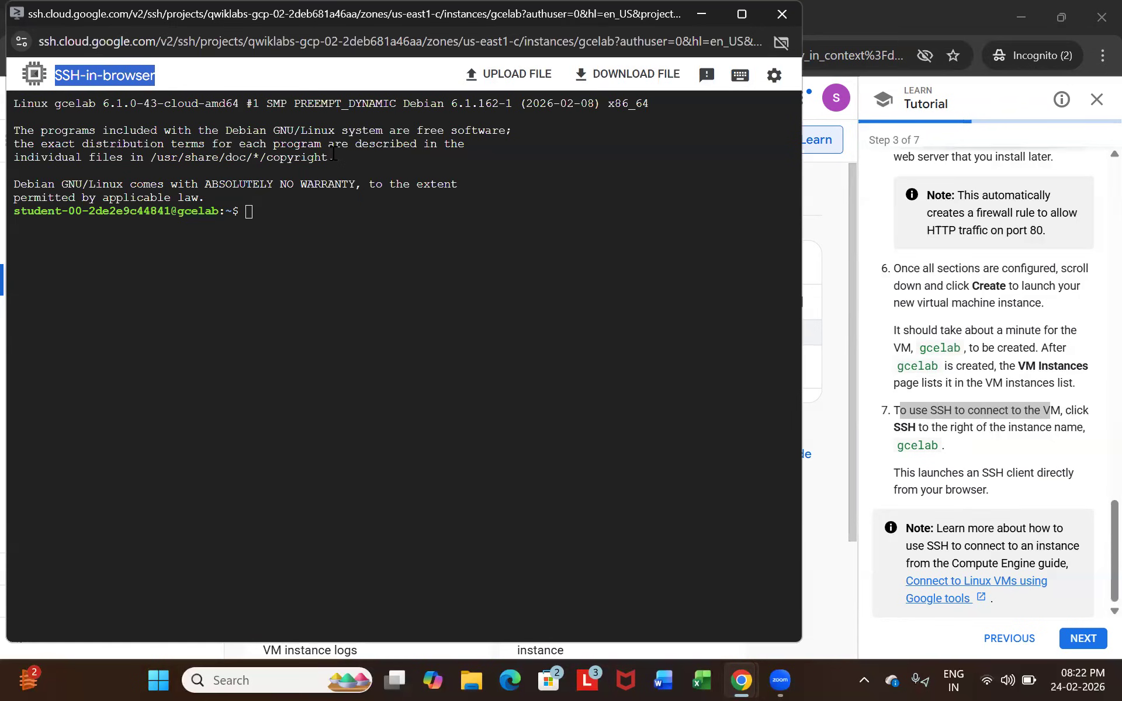
Advance the tutorial to Task 2 and run its OS update command, sudo apt-get update, in the SSH session.
click(1081, 638)
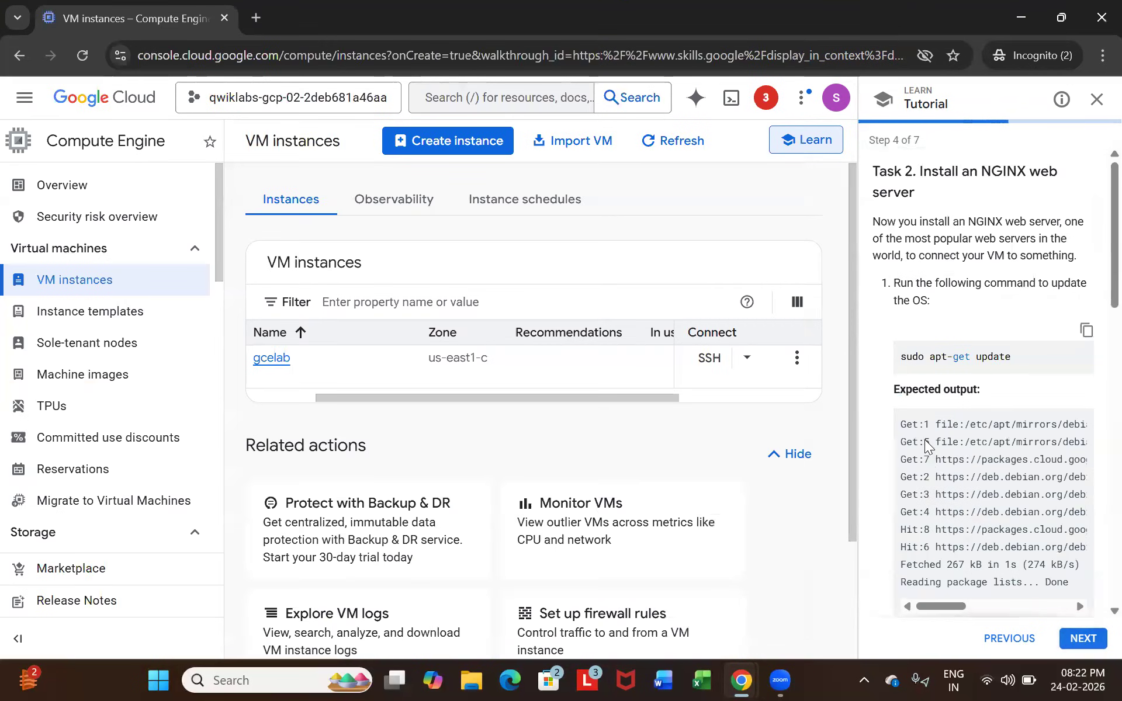
drag(920, 175, 959, 193)
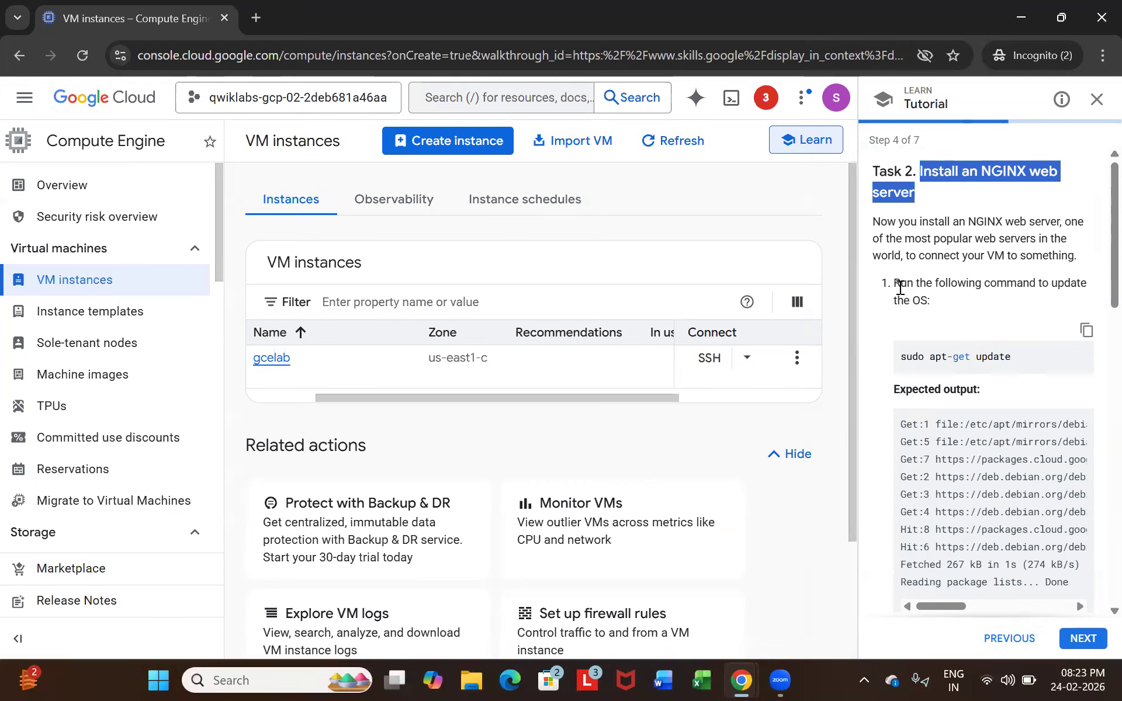
click(899, 289)
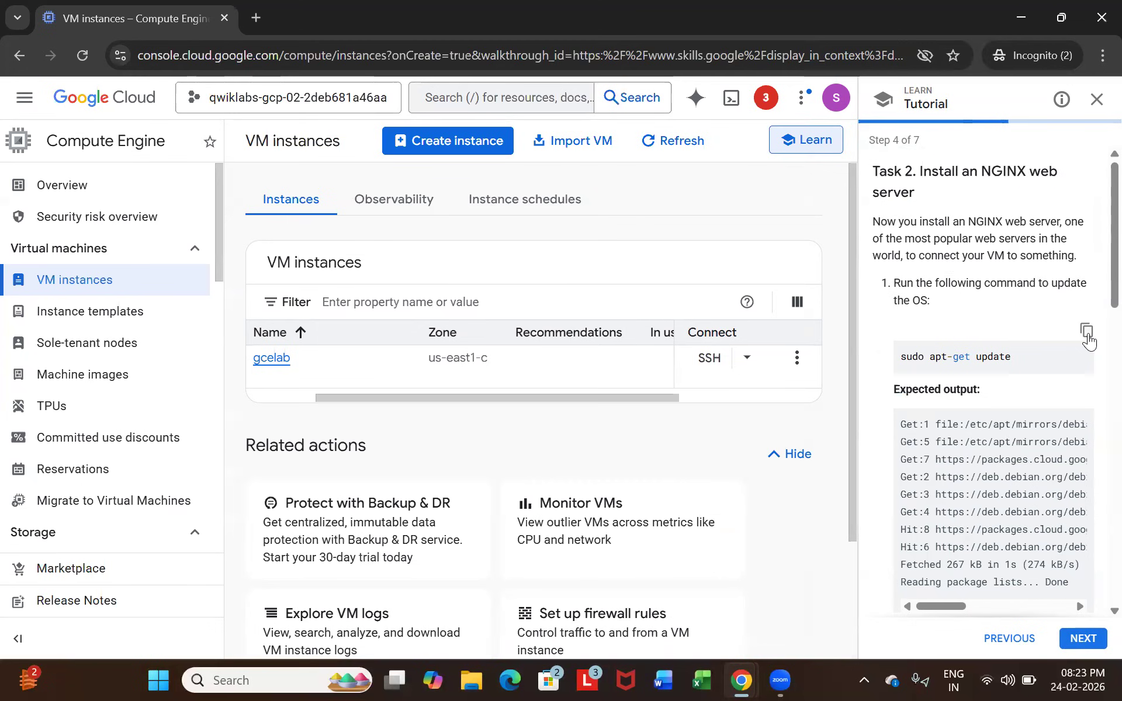
click(1088, 340)
mouse_move(739, 679)
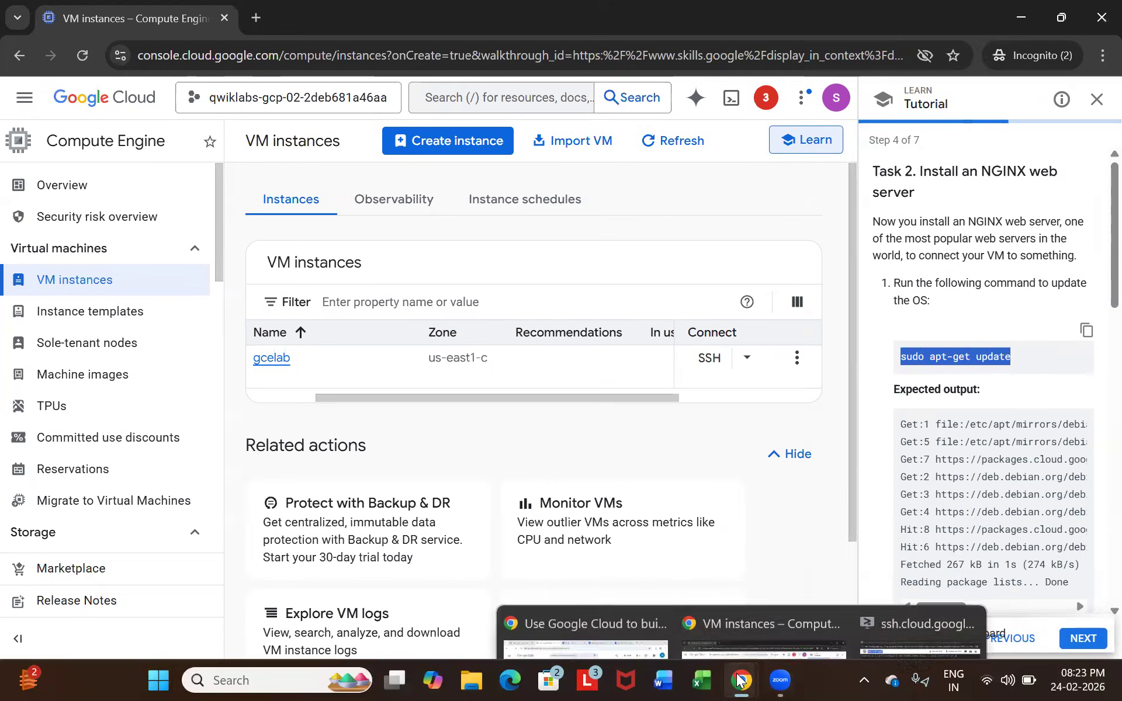
click(918, 634)
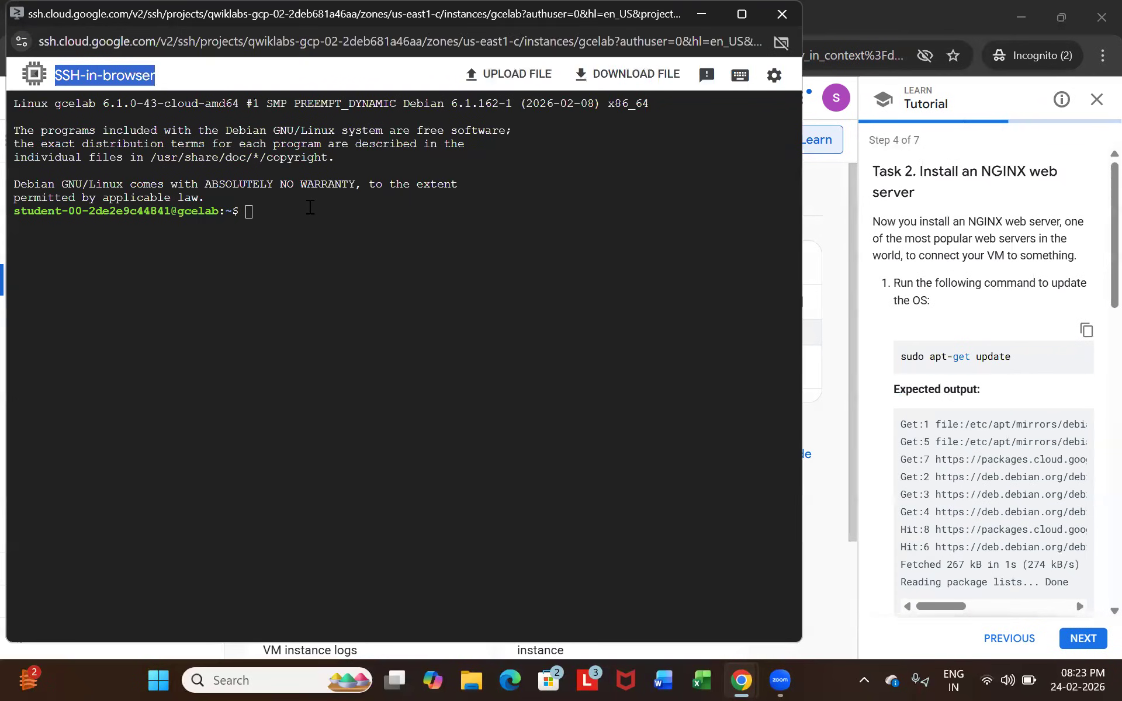
click(272, 216)
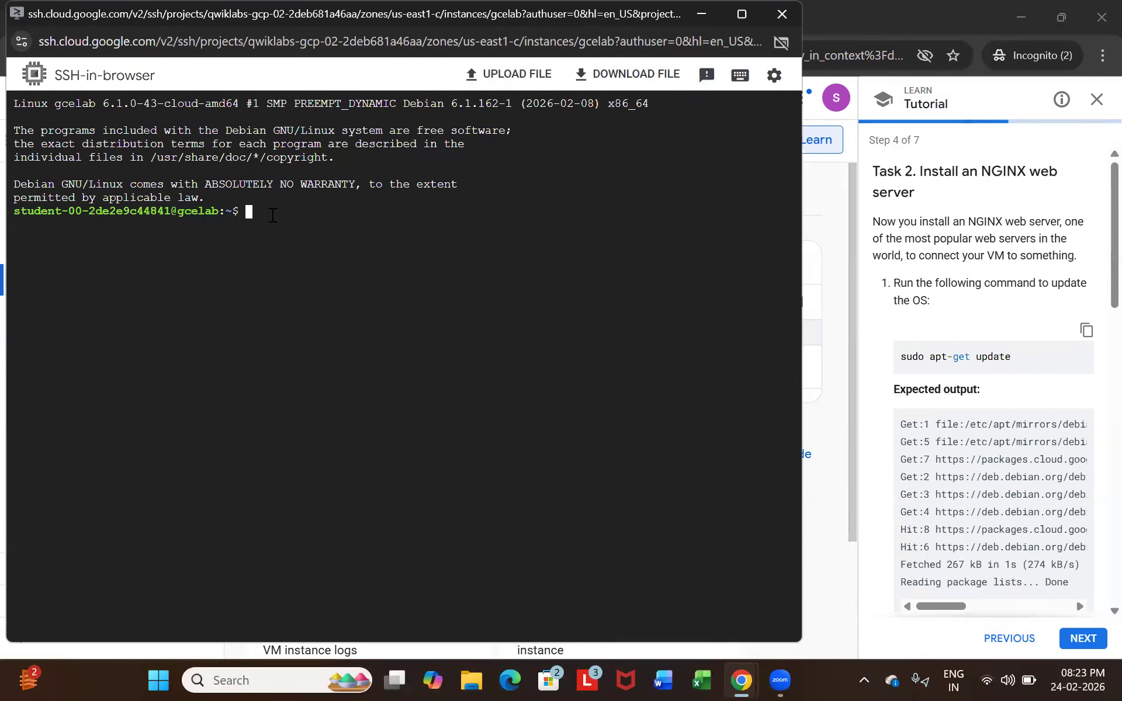
key(ctrl+v)
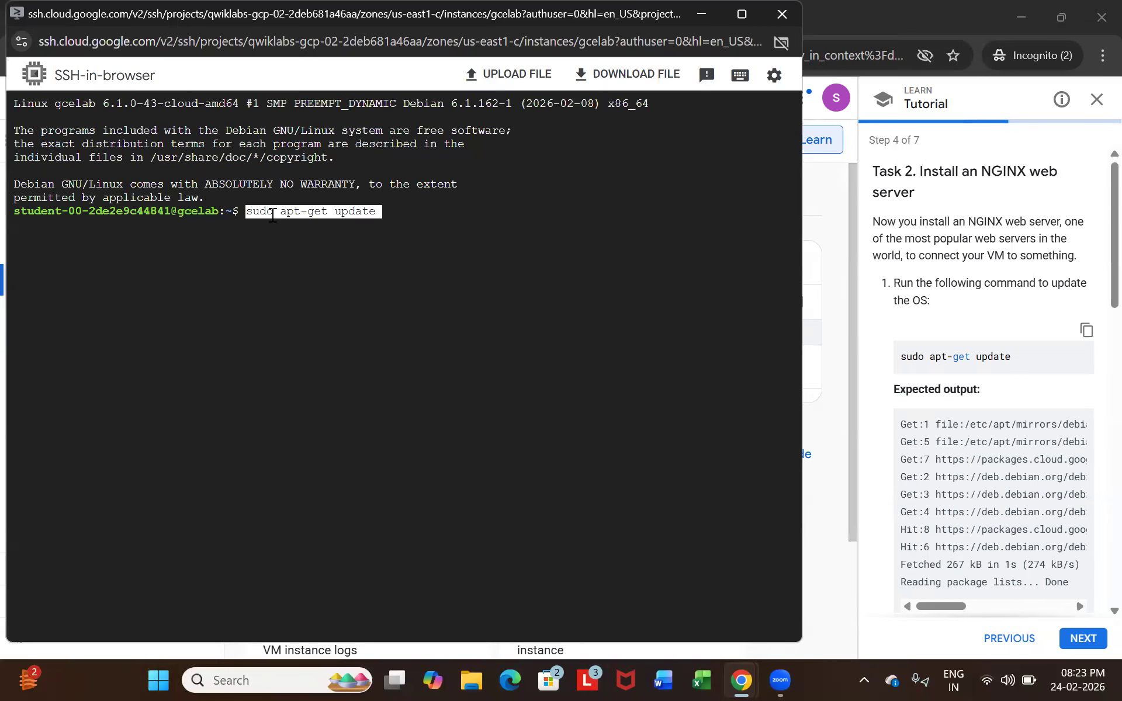
key(Return)
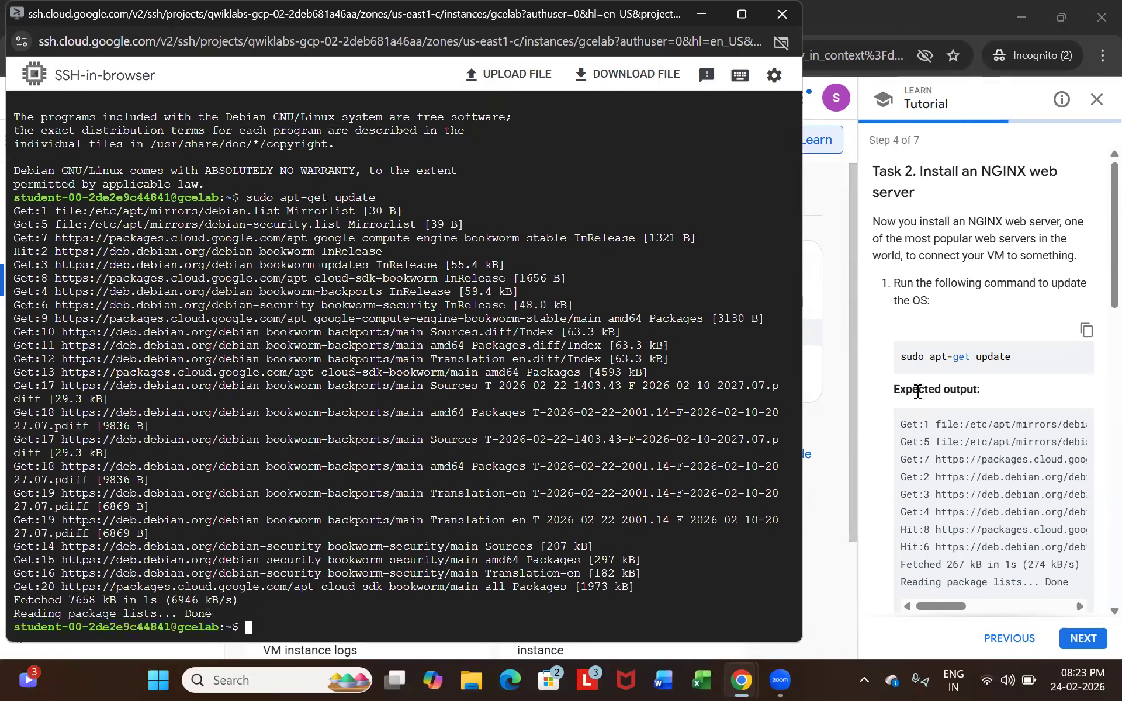
Run the tutorial's command sudo apt-get install -y nginx in the SSH session and compare its output with the expected output.
scroll(947, 394, down, 5)
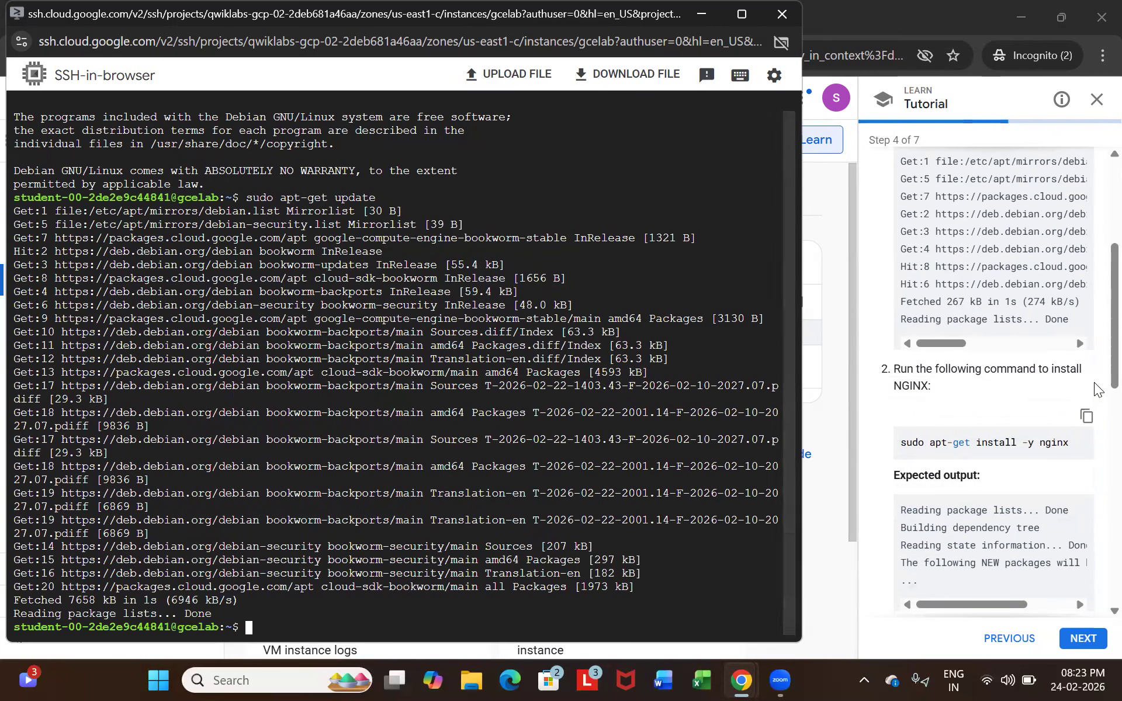
scroll(934, 348, up, 3)
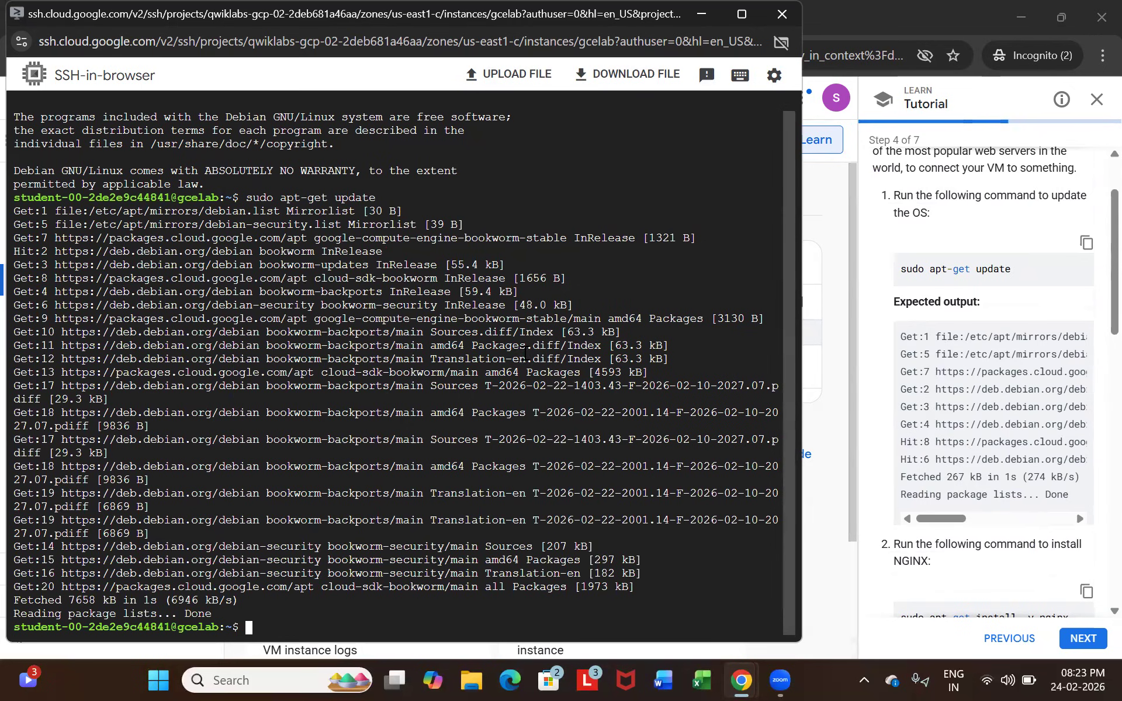
scroll(972, 424, down, 3)
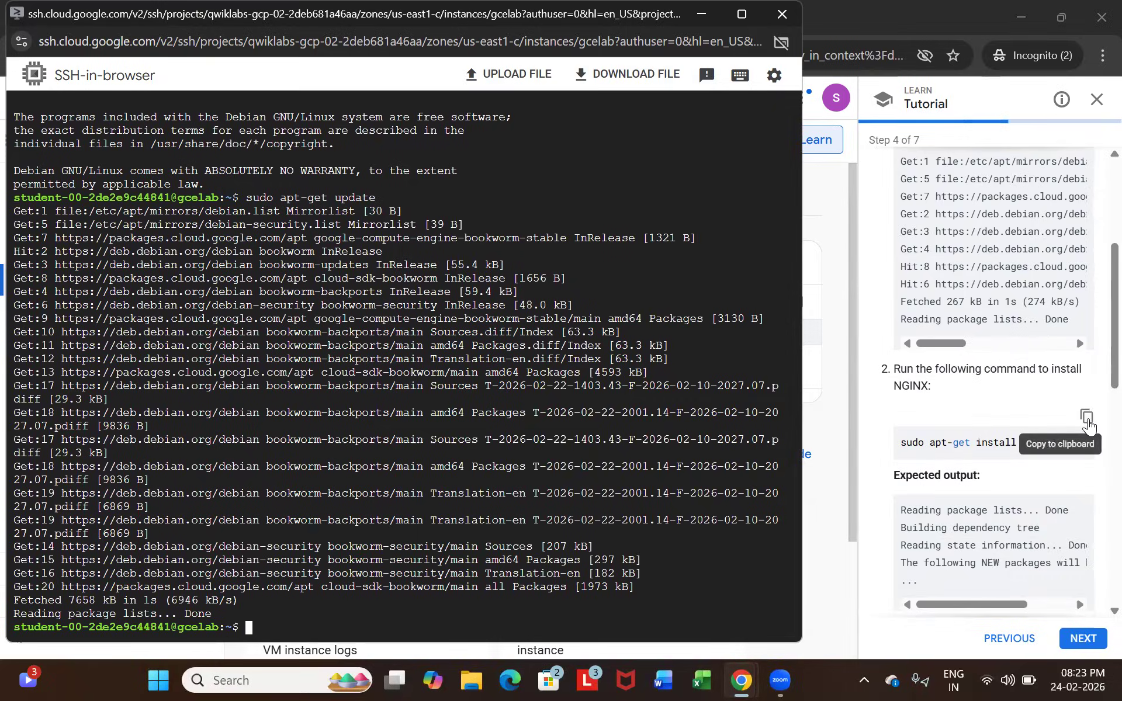
click(1087, 424)
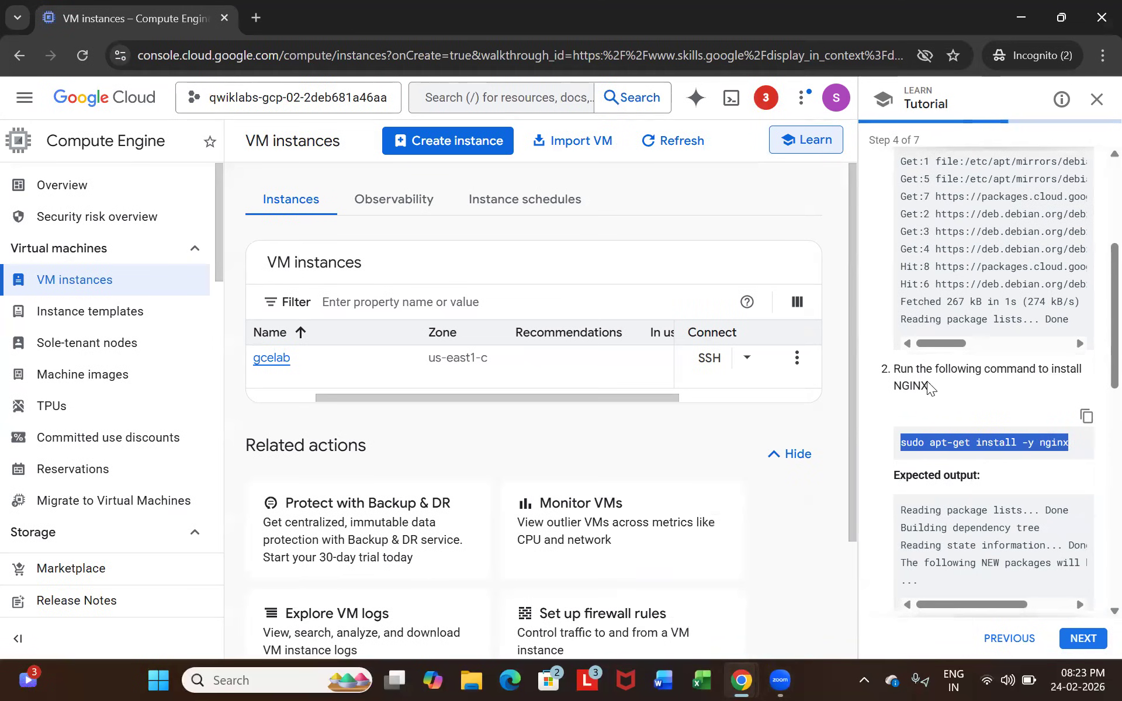
click(741, 680)
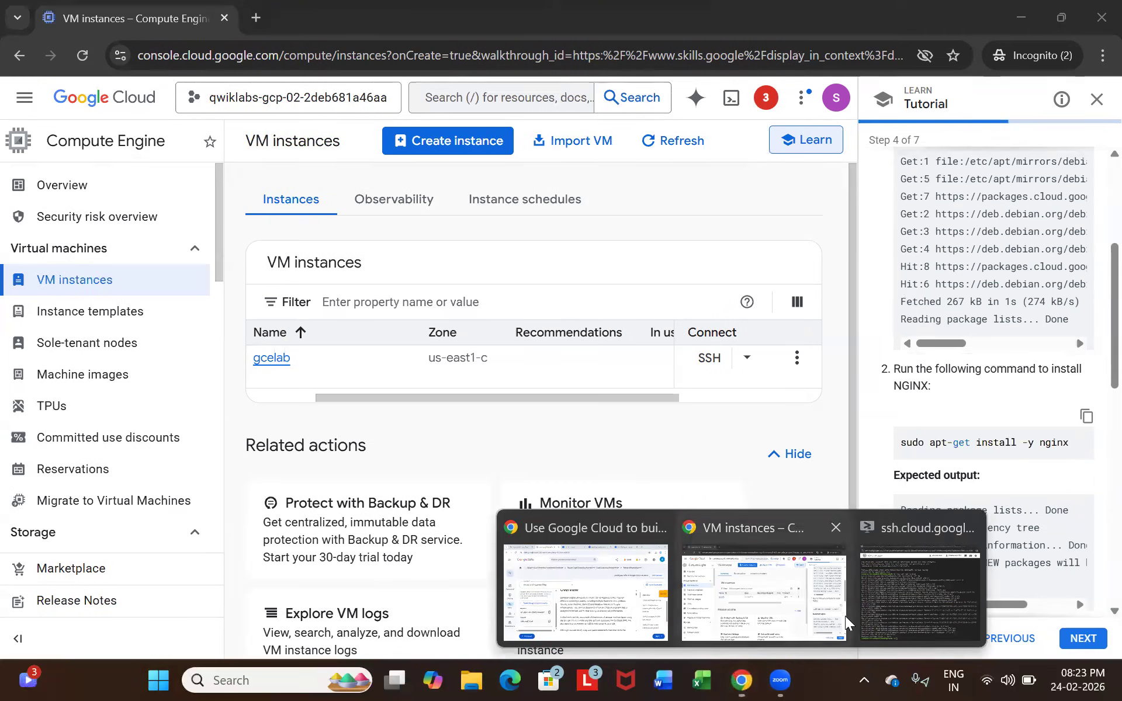
click(876, 608)
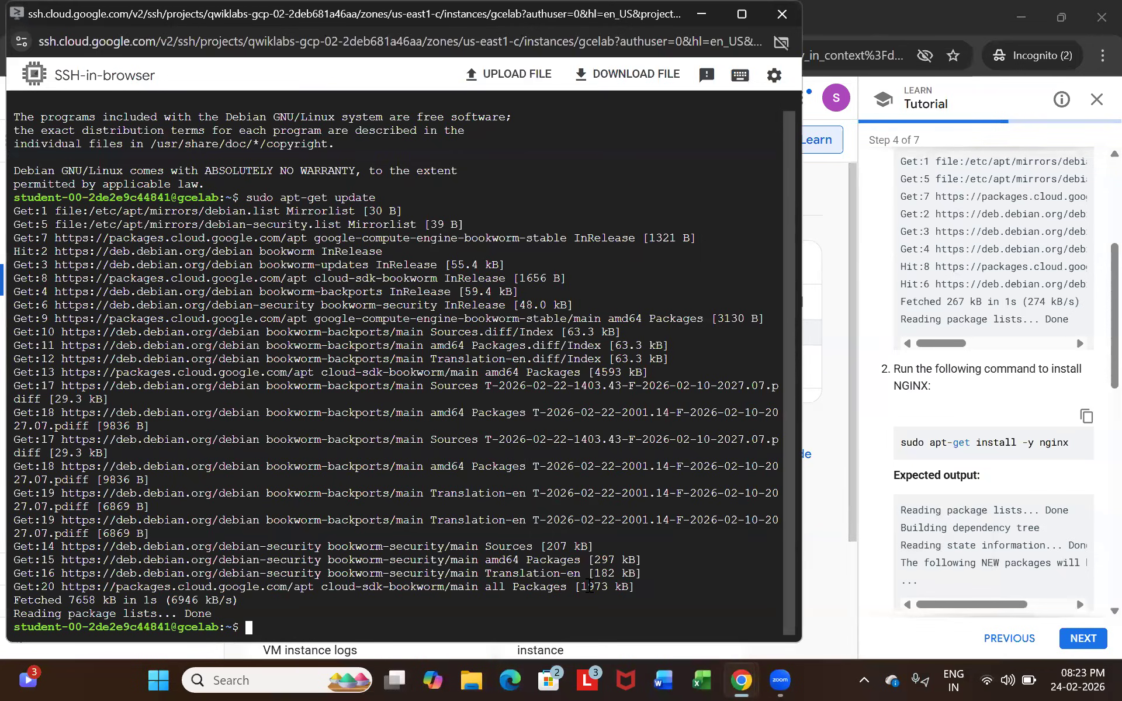
key(ctrl+v)
key(Return)
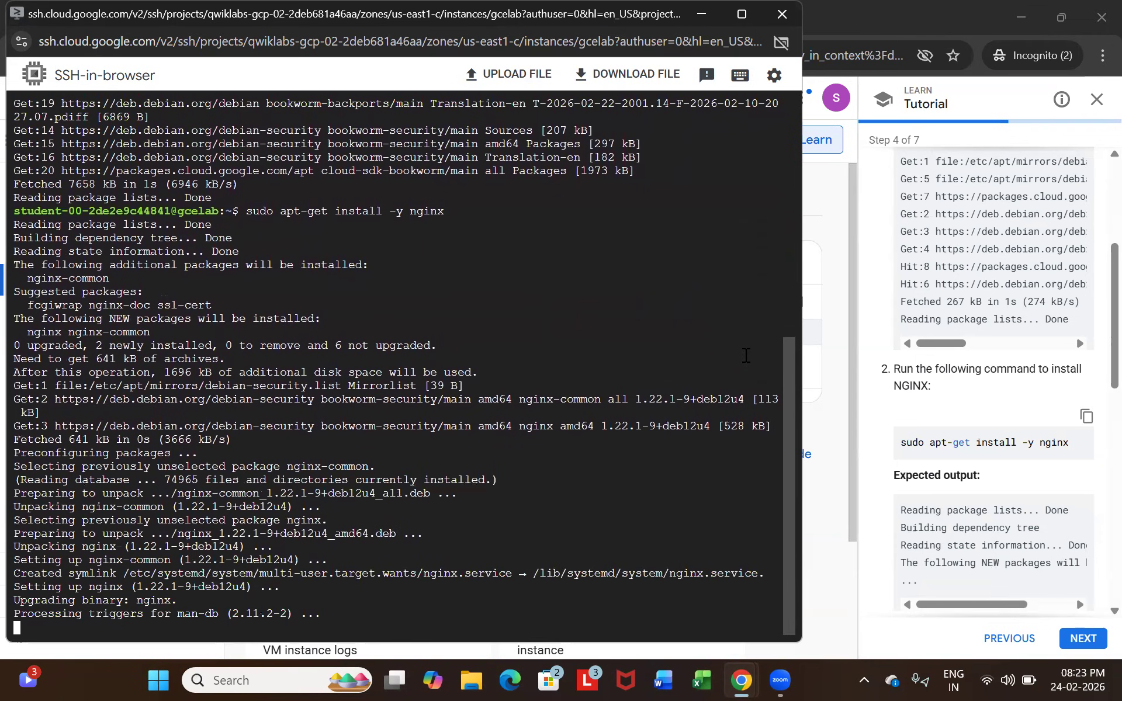
scroll(990, 398, down, 3)
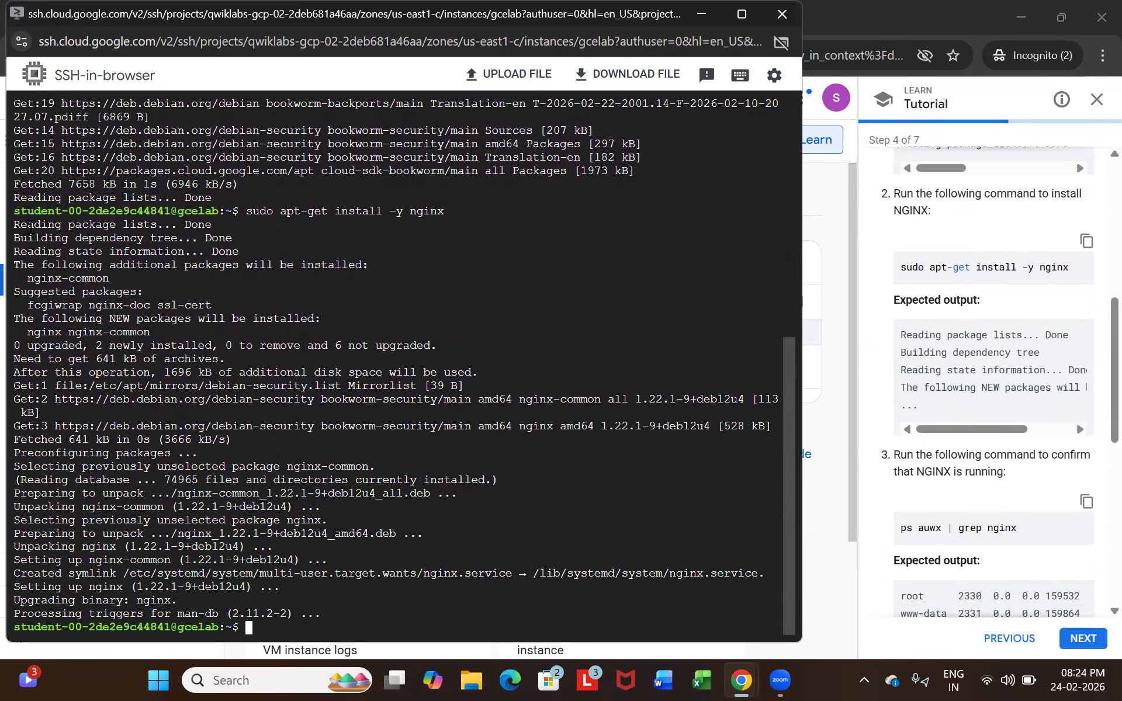
drag(30, 226, 129, 240)
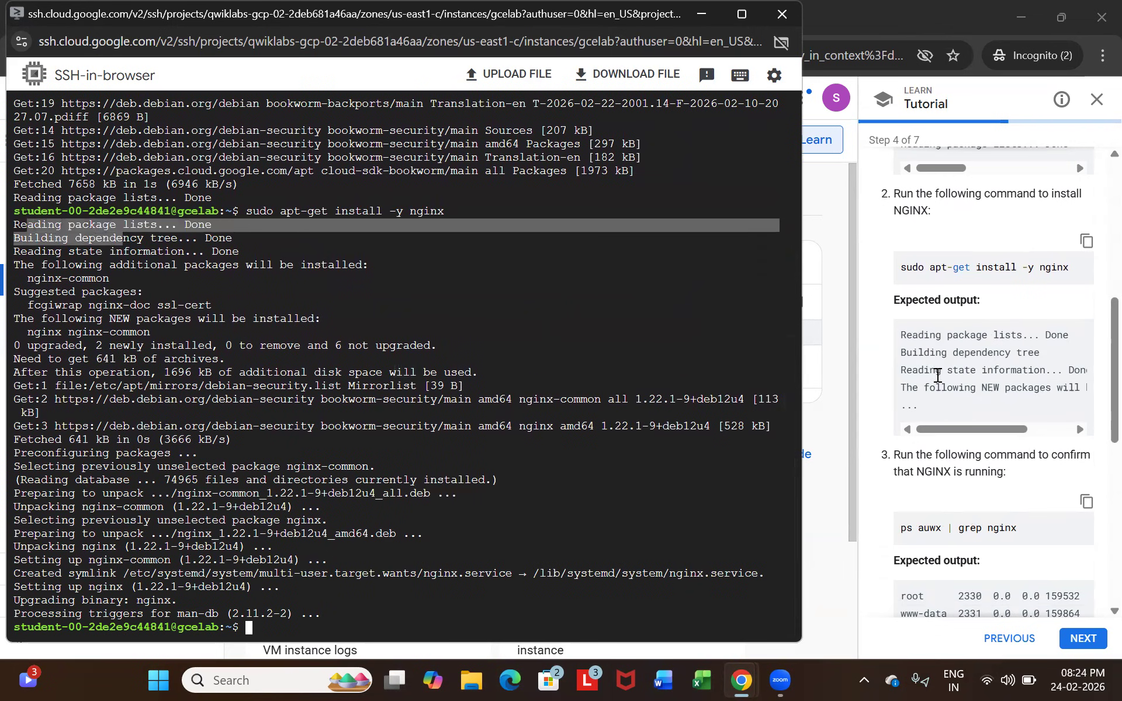
Check that NGINX is running by executing ps auwx | grep nginx in the SSH session, and view the tutorial's expected output.
scroll(937, 376, down, 5)
scroll(937, 375, up, 5)
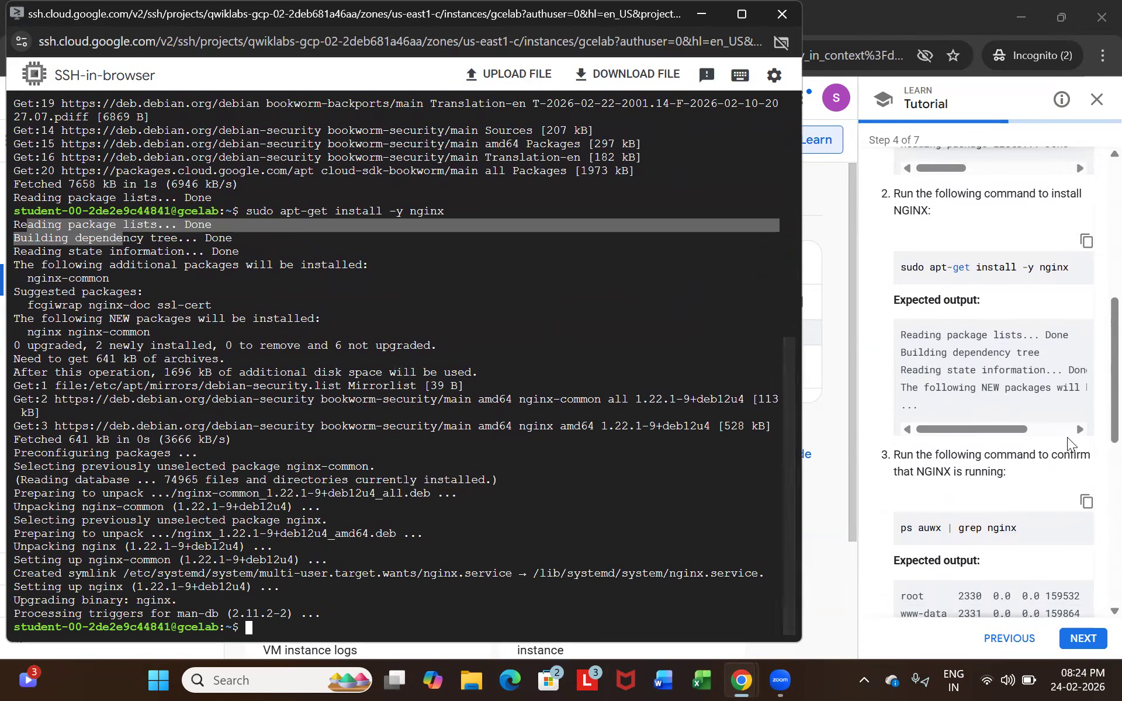
click(1086, 506)
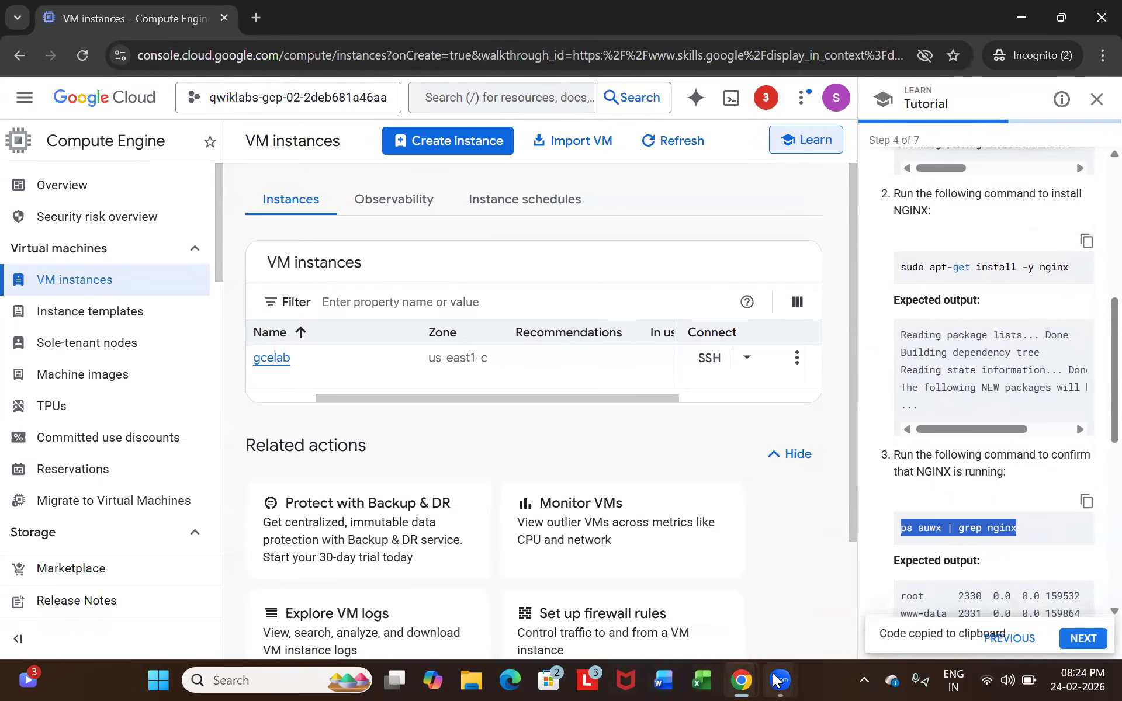
click(753, 675)
click(920, 590)
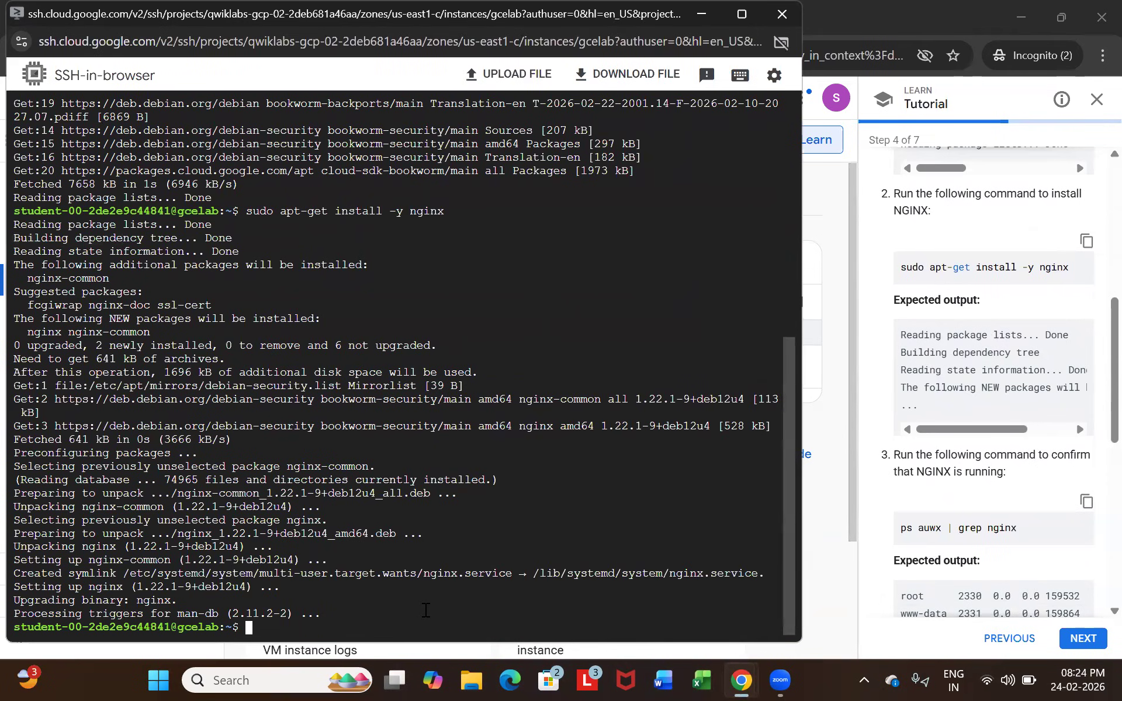
key(ctrl+v)
key(Return)
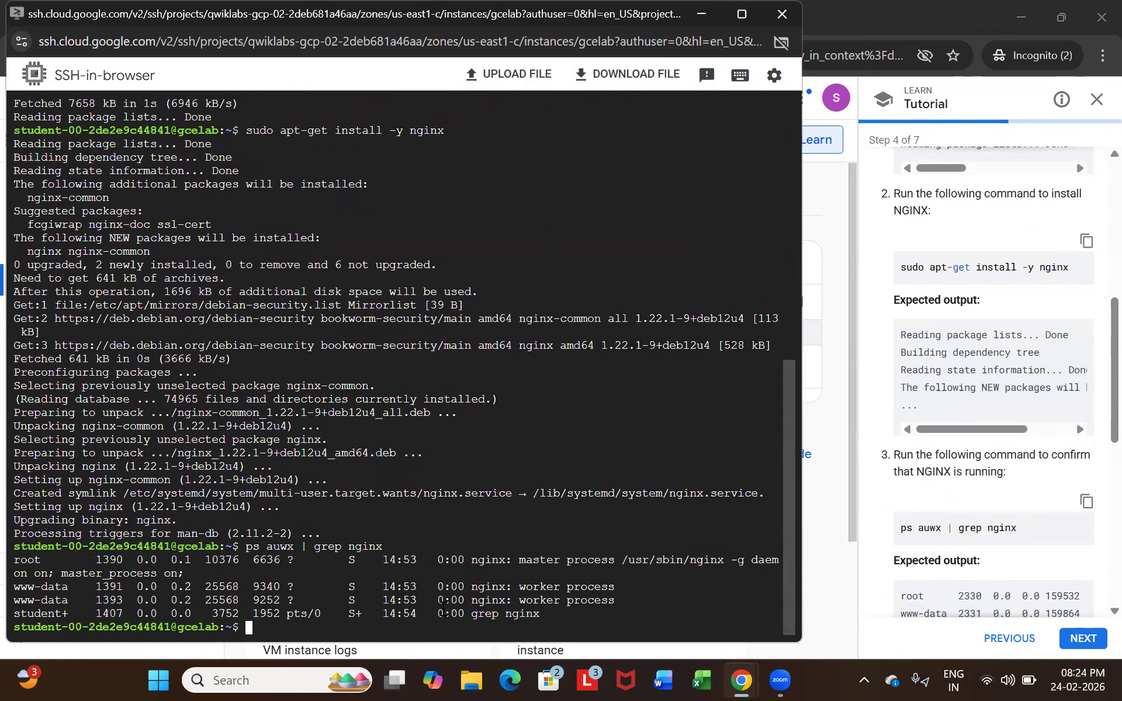
scroll(954, 497, down, 3)
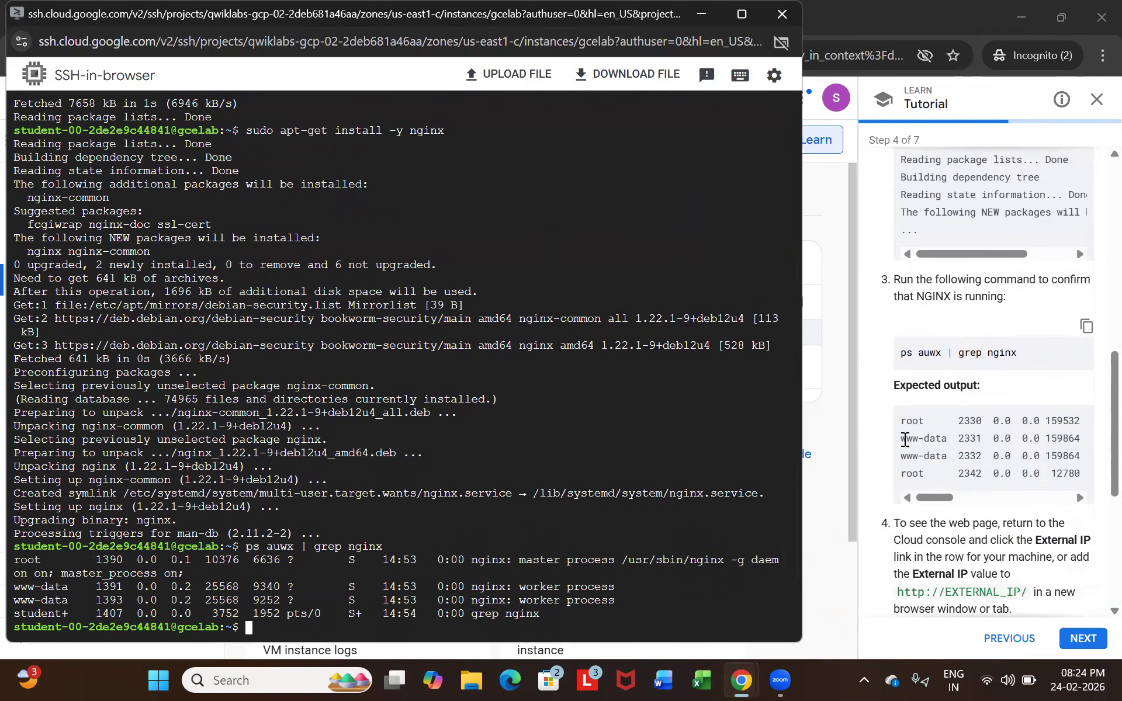
Compare the SSH session's ps auwx | grep nginx output with the www-data rows of the tutorial's expected output.
double_click(907, 439)
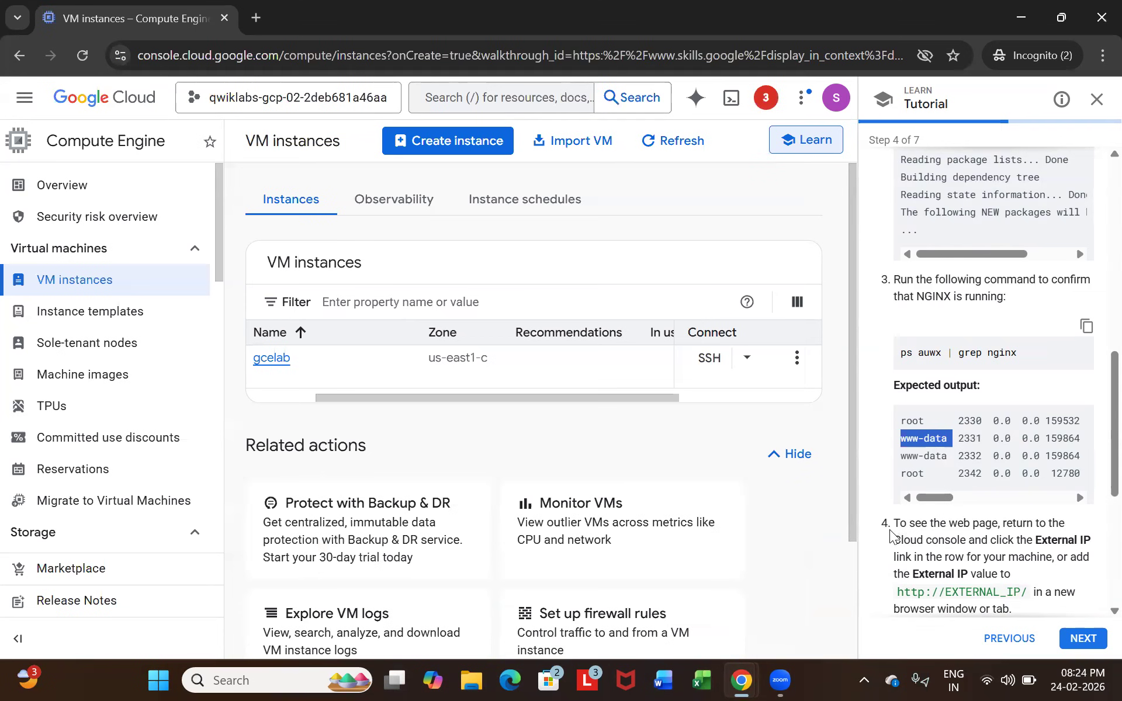
mouse_move(741, 681)
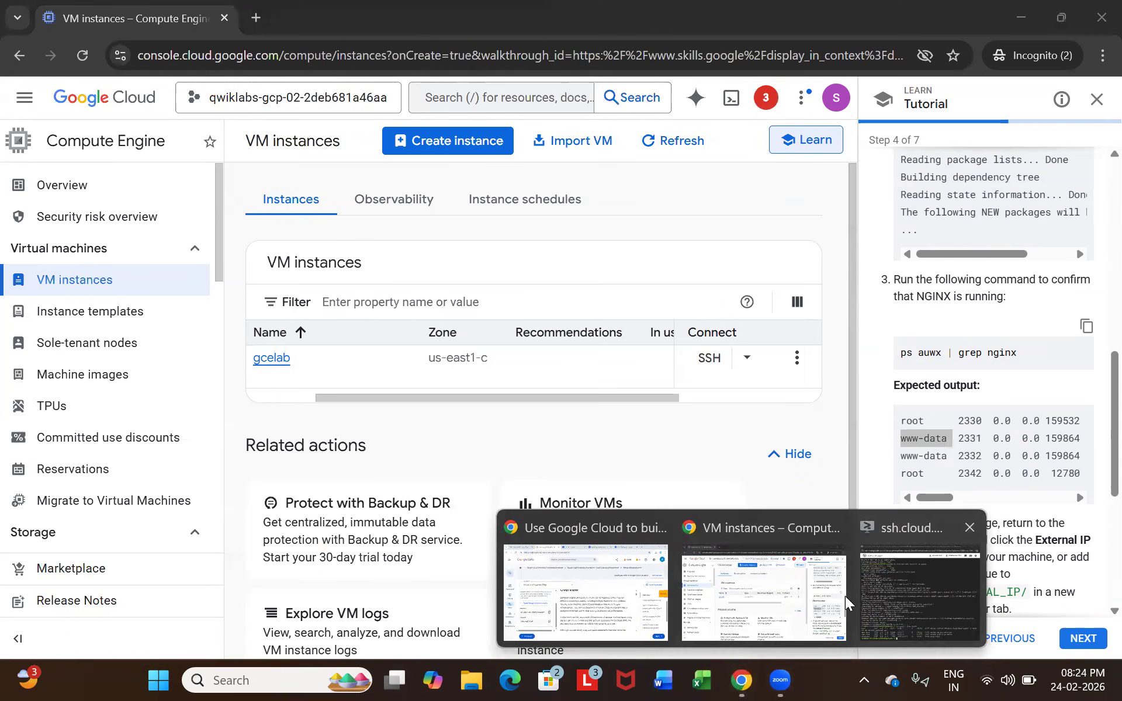
click(921, 591)
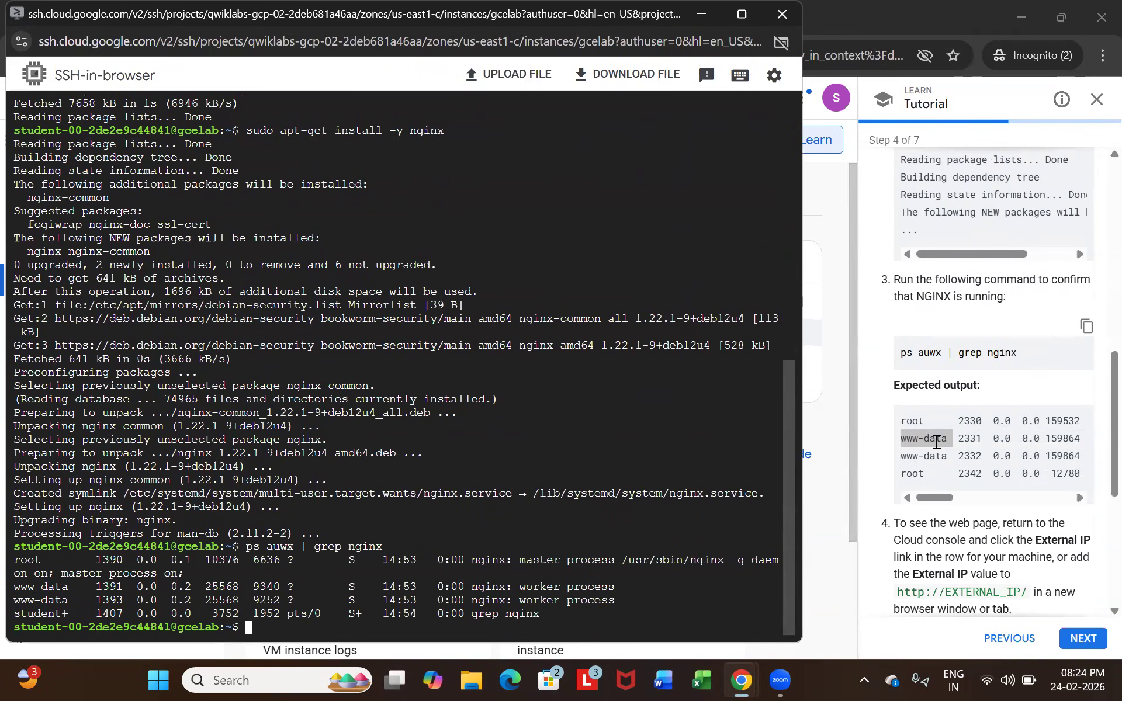
Open the gcelab instance's External IP in a new tab, continue past the insecure-connection warning and view the default NGINX page.
scroll(936, 442, down, 3)
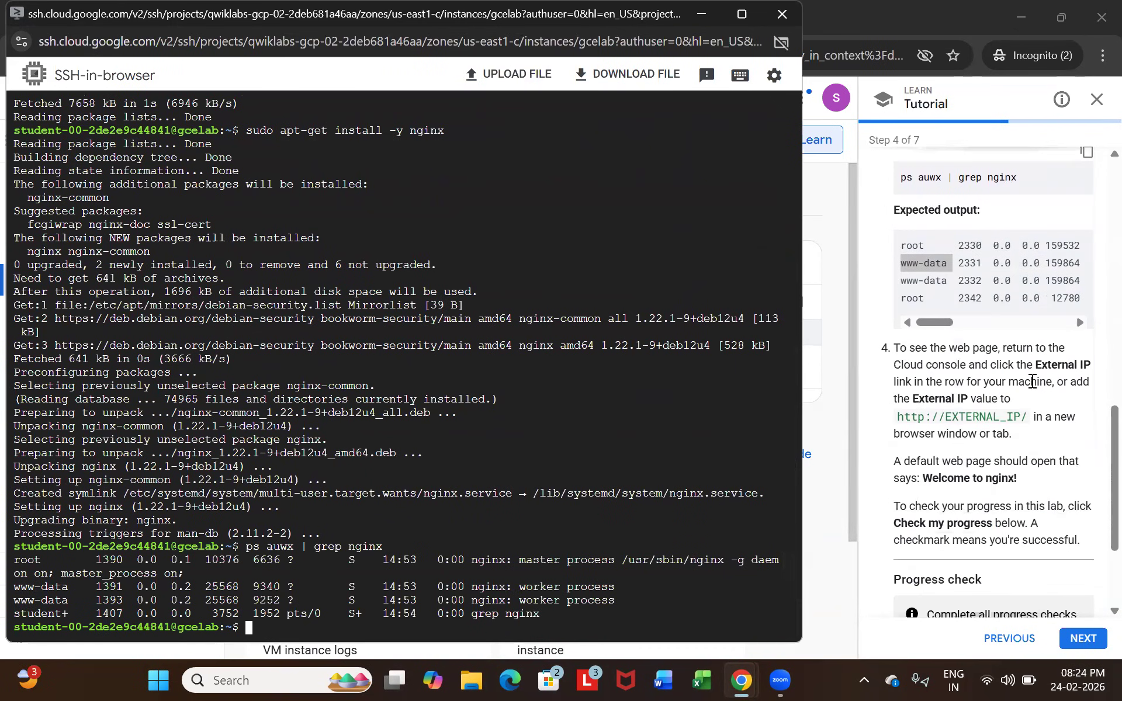
drag(1040, 371, 1047, 386)
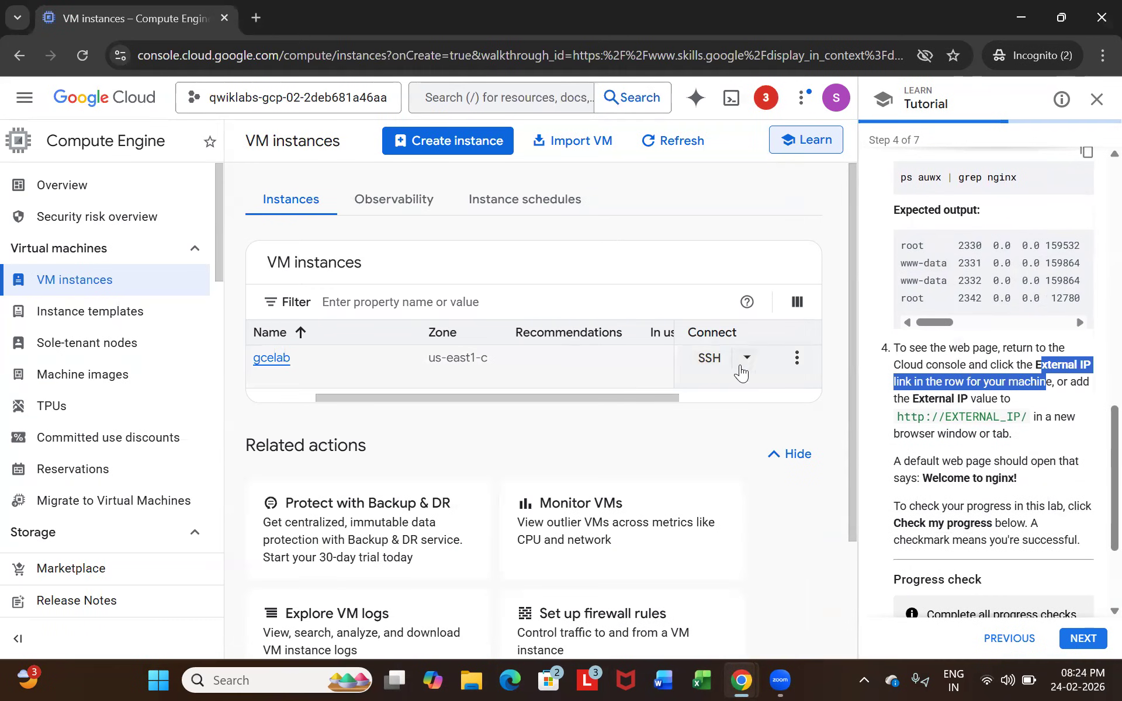
drag(656, 402, 728, 408)
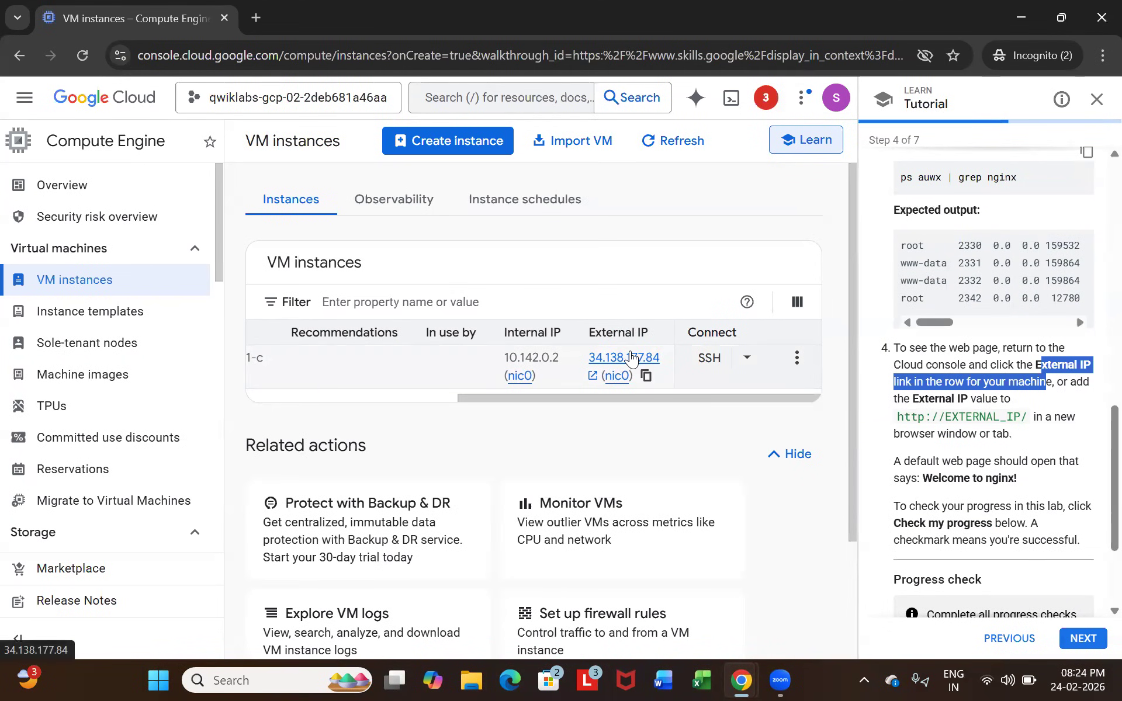
click(630, 357)
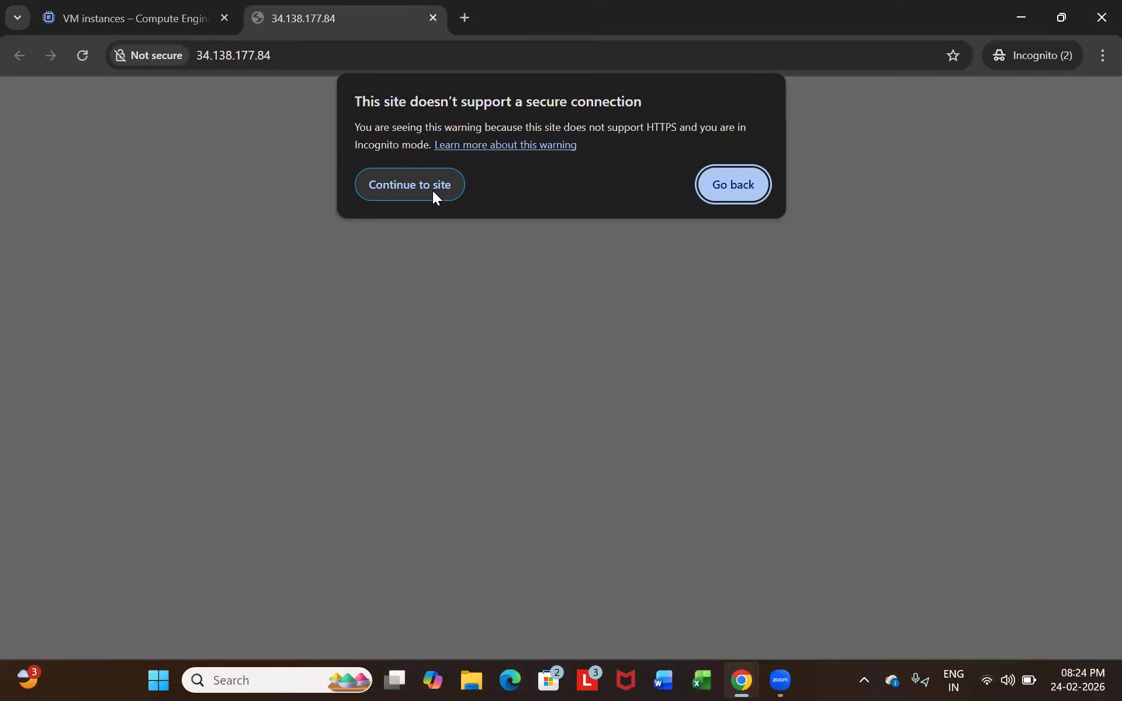
click(433, 193)
drag(309, 105, 606, 267)
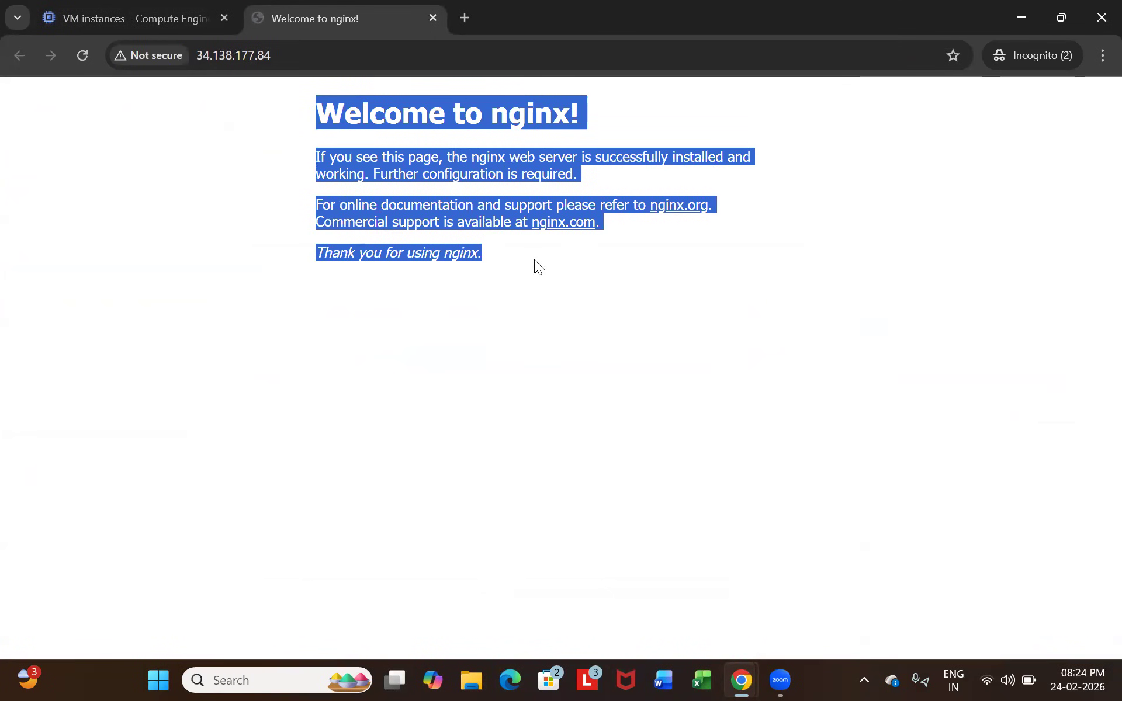
Return to the VM instances page and read the tutorial's instructions for checking progress on Task 2.
click(177, 23)
scroll(945, 444, down, 1)
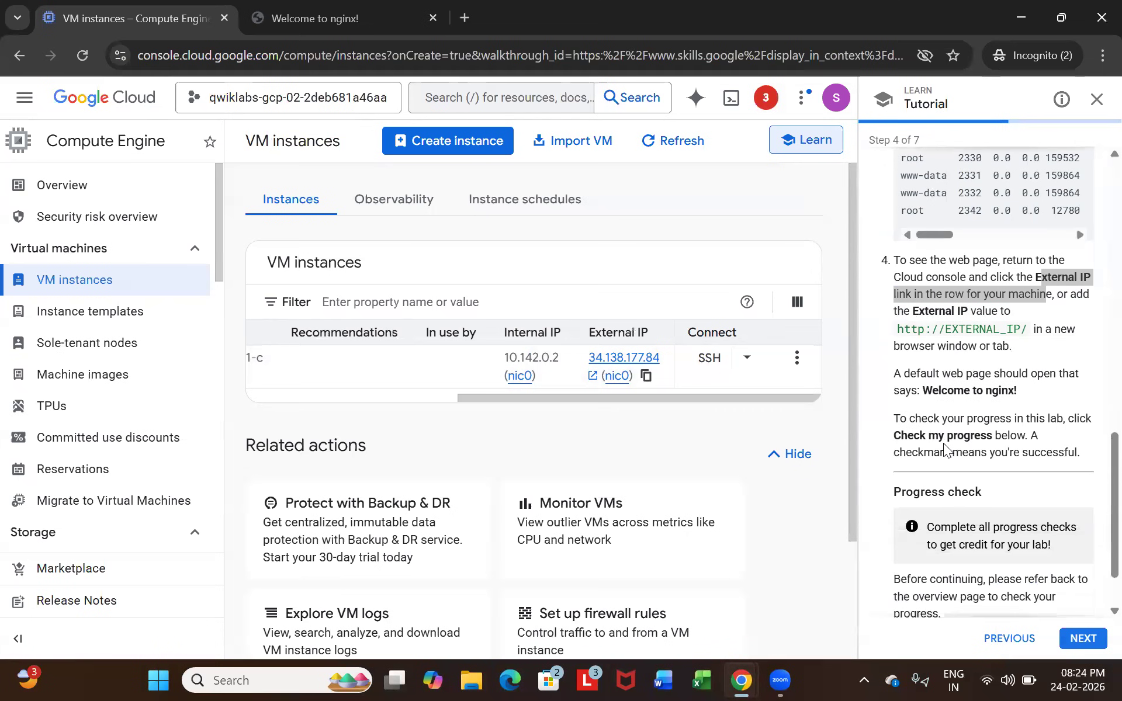
drag(901, 419, 992, 436)
drag(931, 391, 1019, 394)
drag(902, 433, 992, 436)
Switch to the Google Skills lab page and run the Task 2 progress check for the Compute Engine instance with the NGINX server.
mouse_move(741, 680)
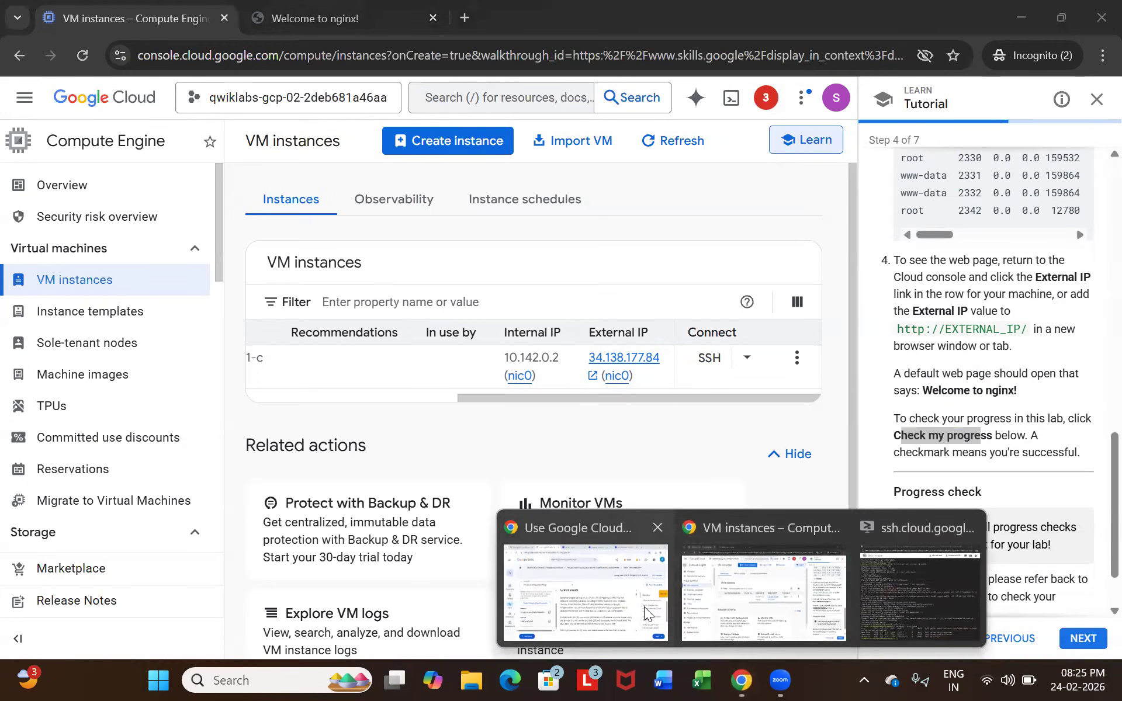
click(584, 622)
scroll(530, 365, down, 5)
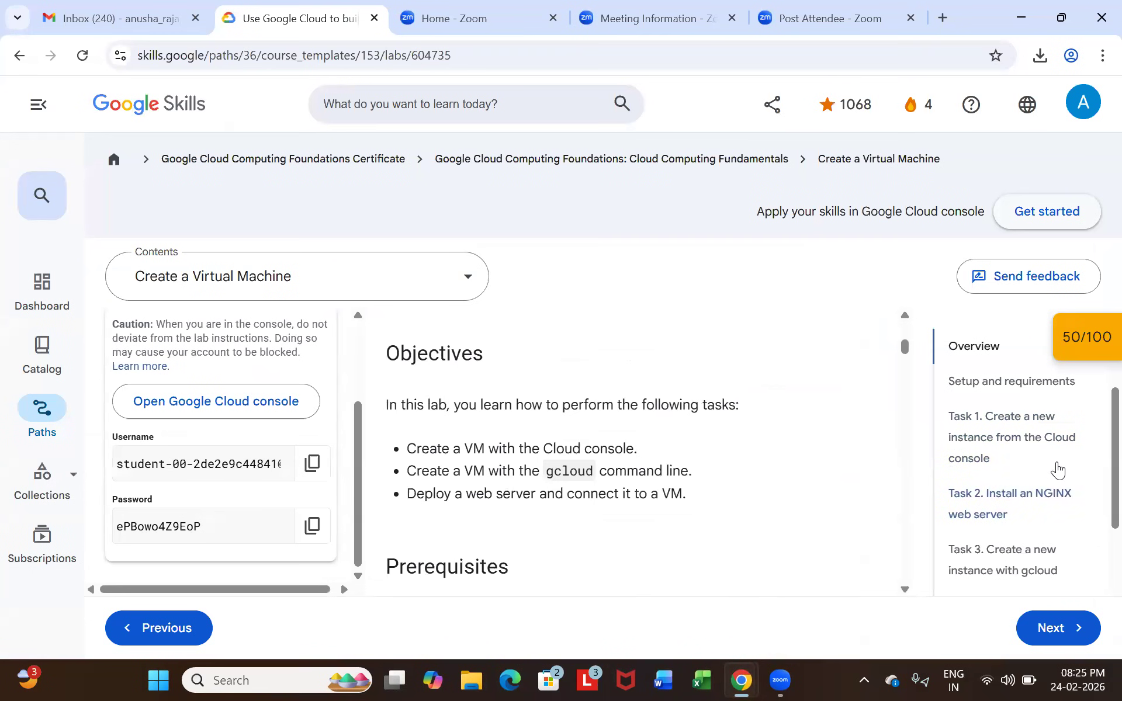
click(1022, 506)
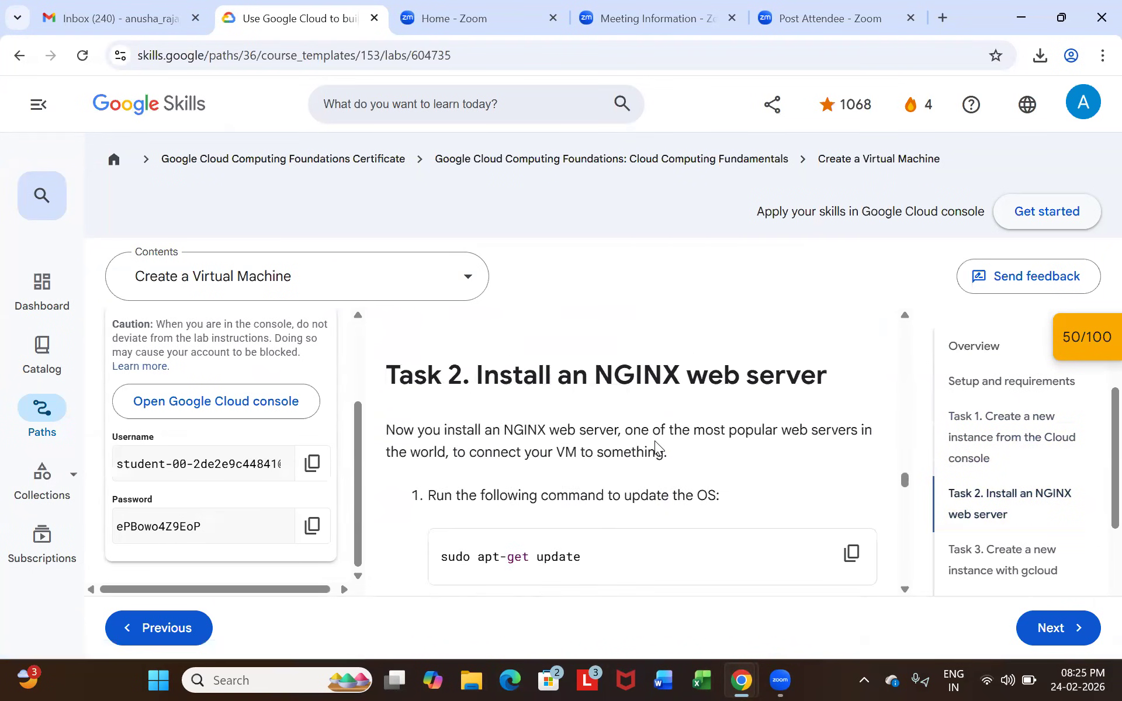
scroll(654, 440, down, 10)
scroll(655, 441, down, 10)
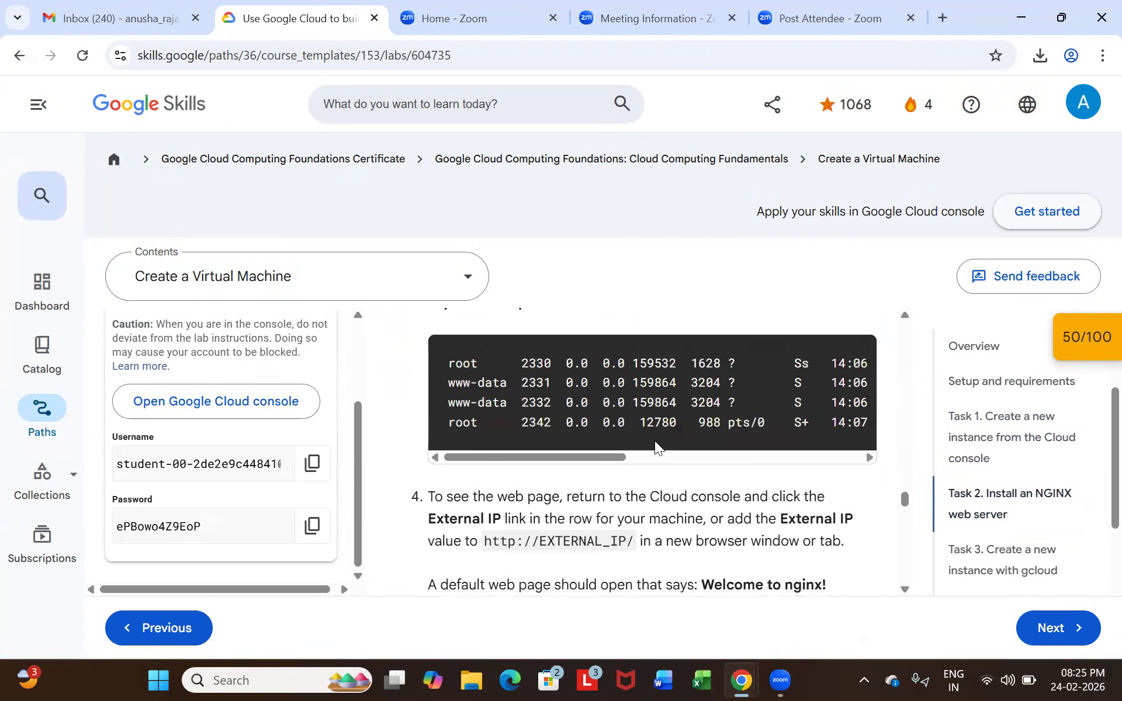
scroll(656, 443, down, 2)
click(601, 404)
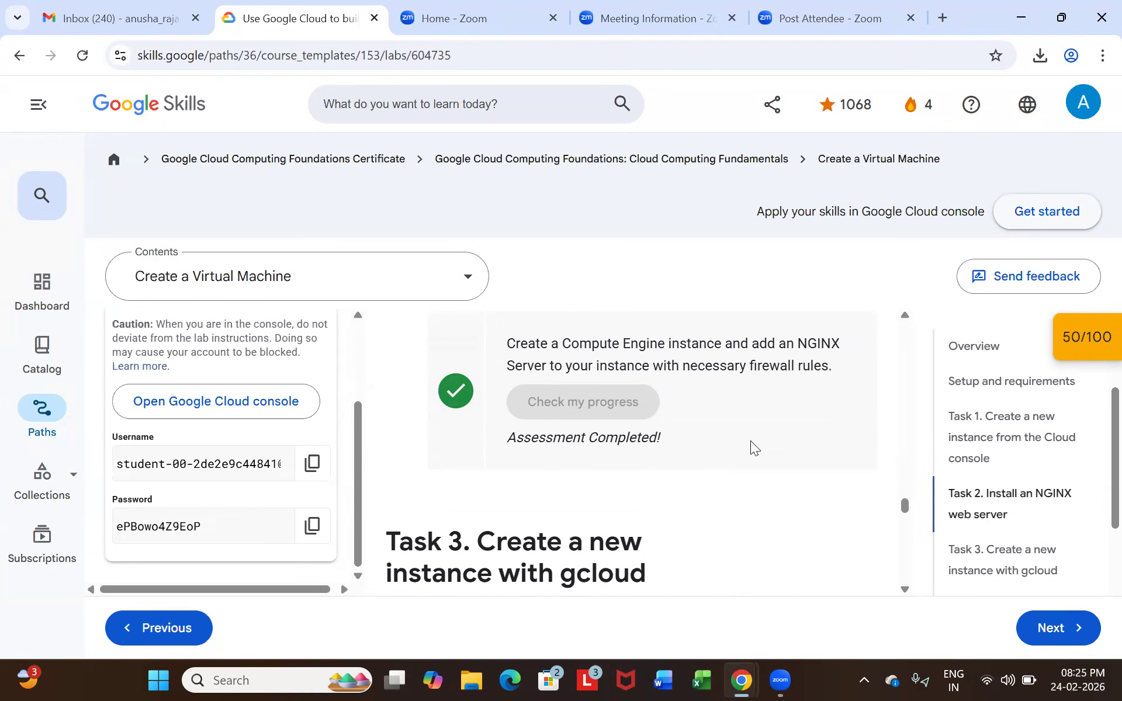
View Task 3, Create a new instance with gcloud, on the lab page and advance the Cloud console tutorial to that task.
click(1006, 558)
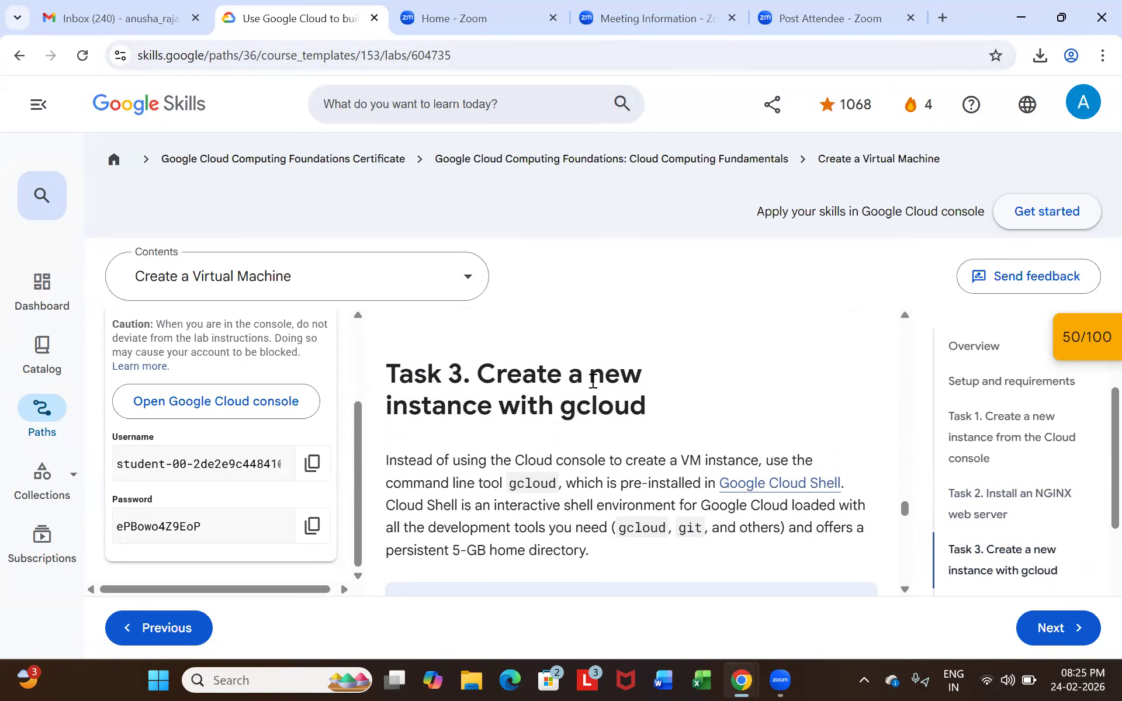
drag(590, 382, 646, 418)
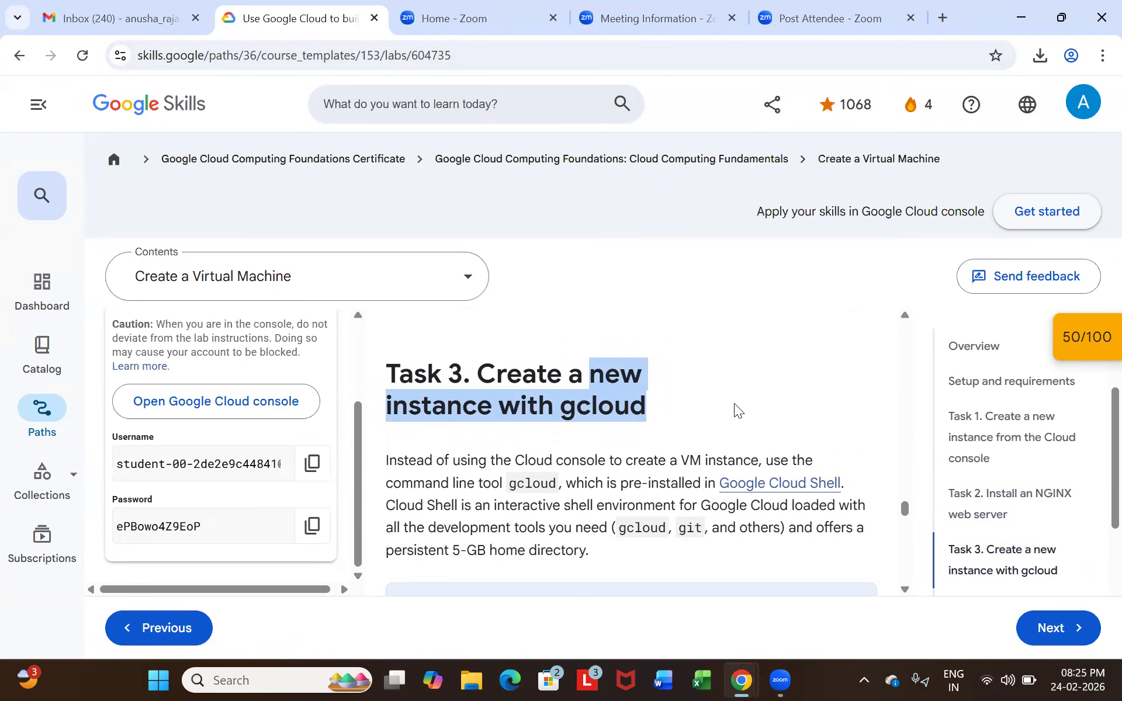
mouse_move(777, 675)
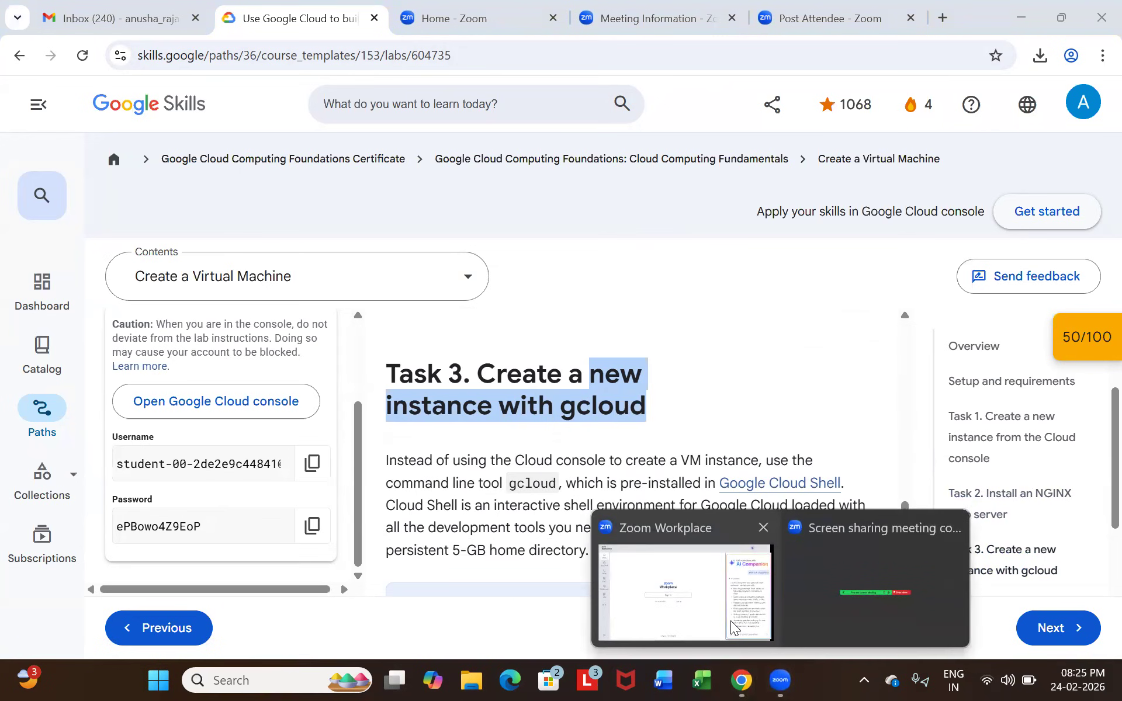
click(721, 610)
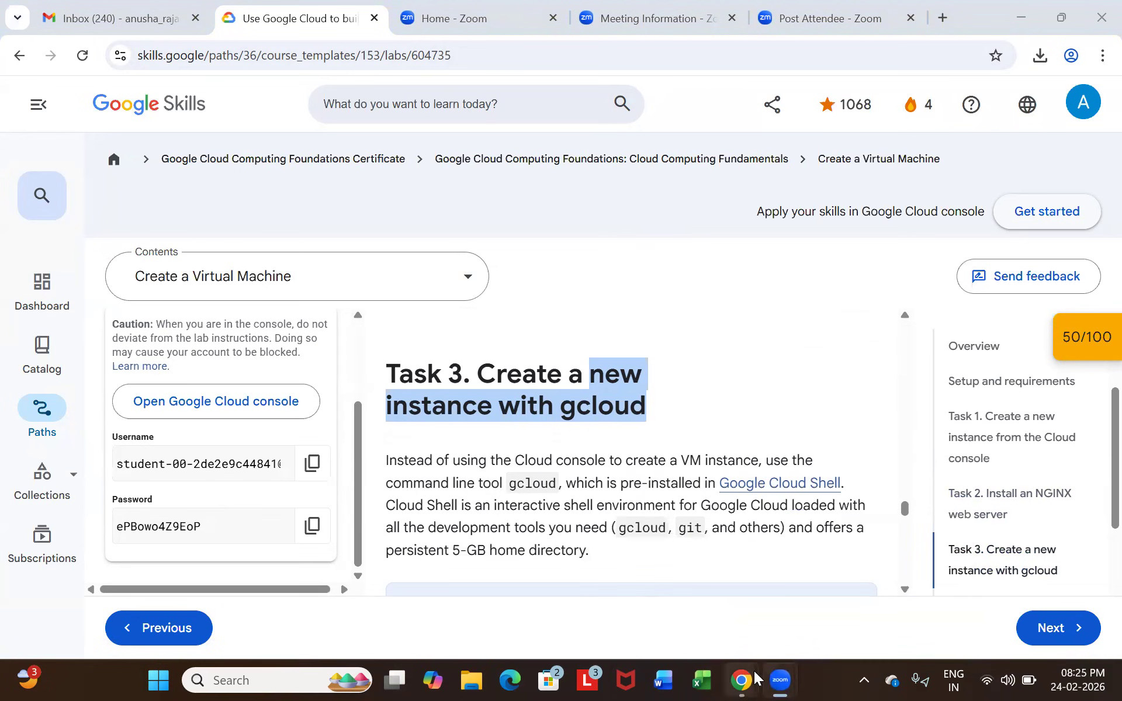
mouse_move(741, 678)
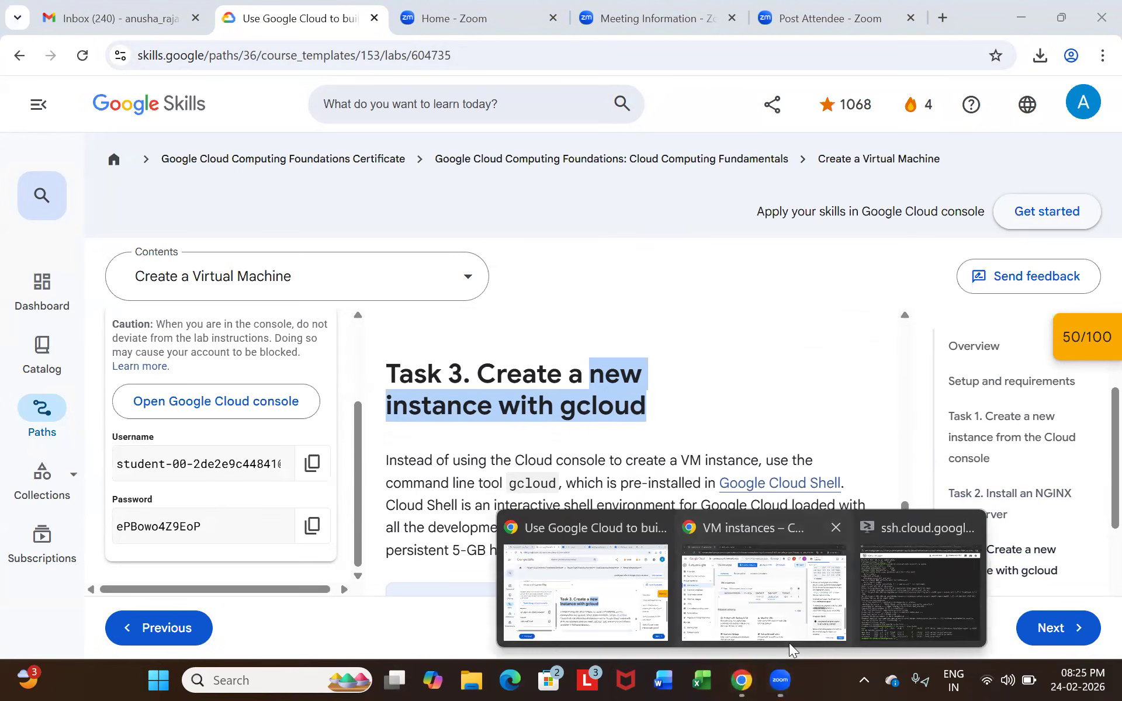
click(788, 641)
scroll(967, 504, down, 1)
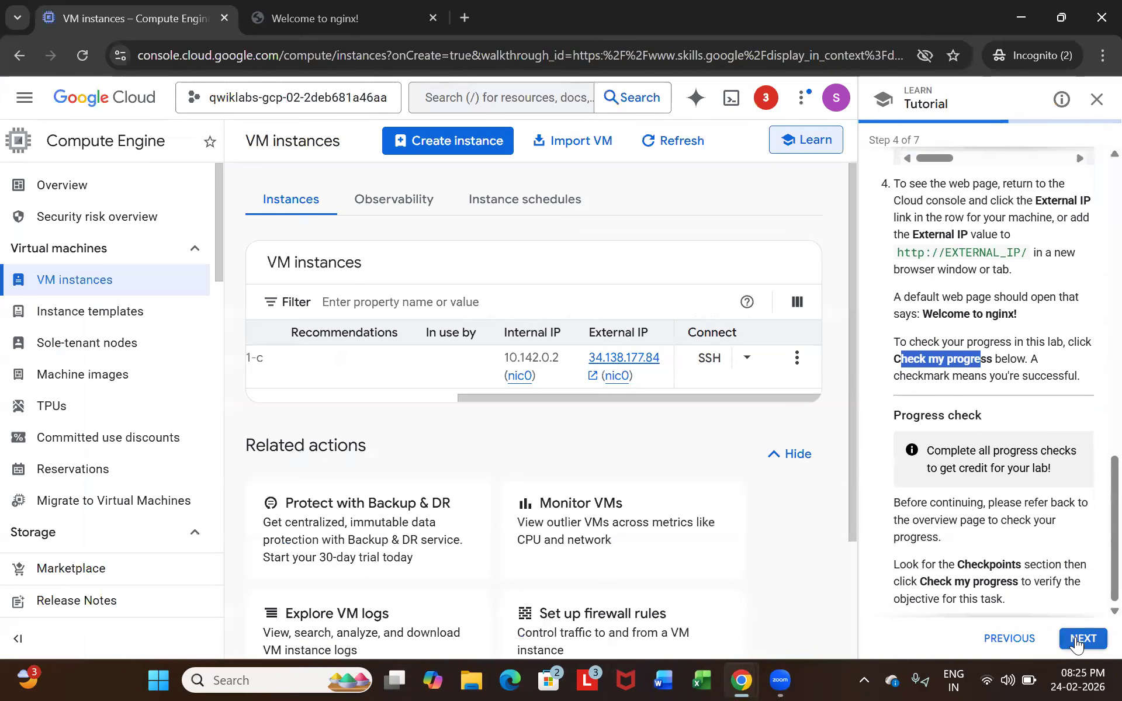
click(1082, 639)
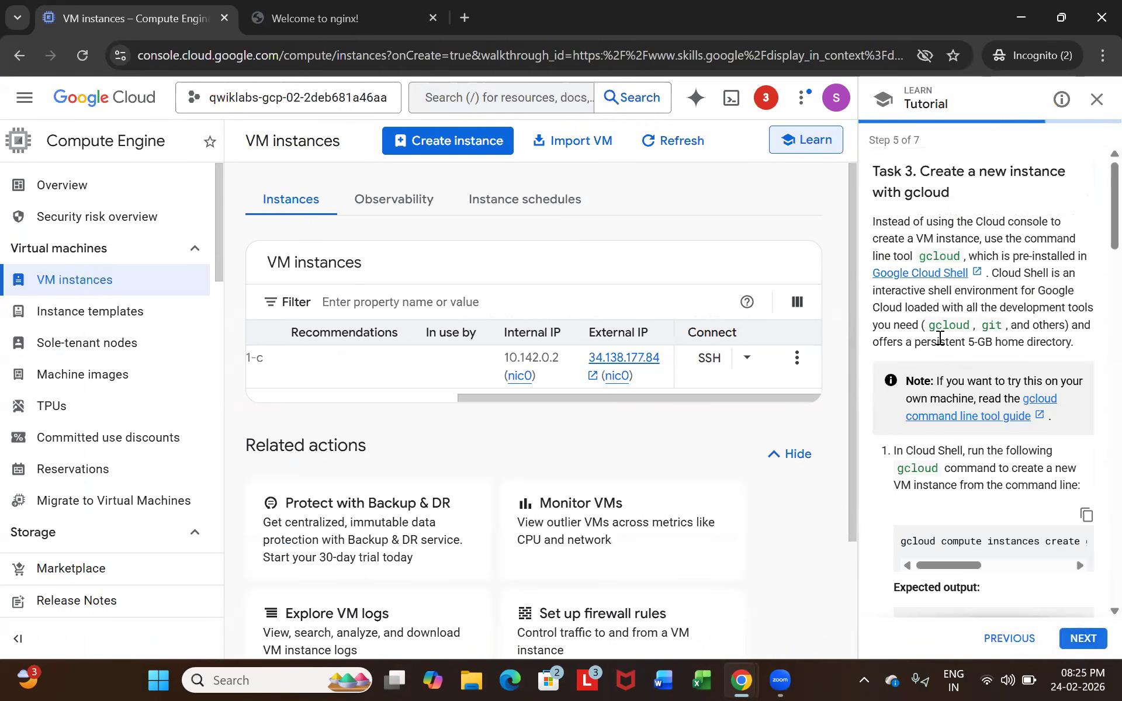
scroll(935, 327, down, 1)
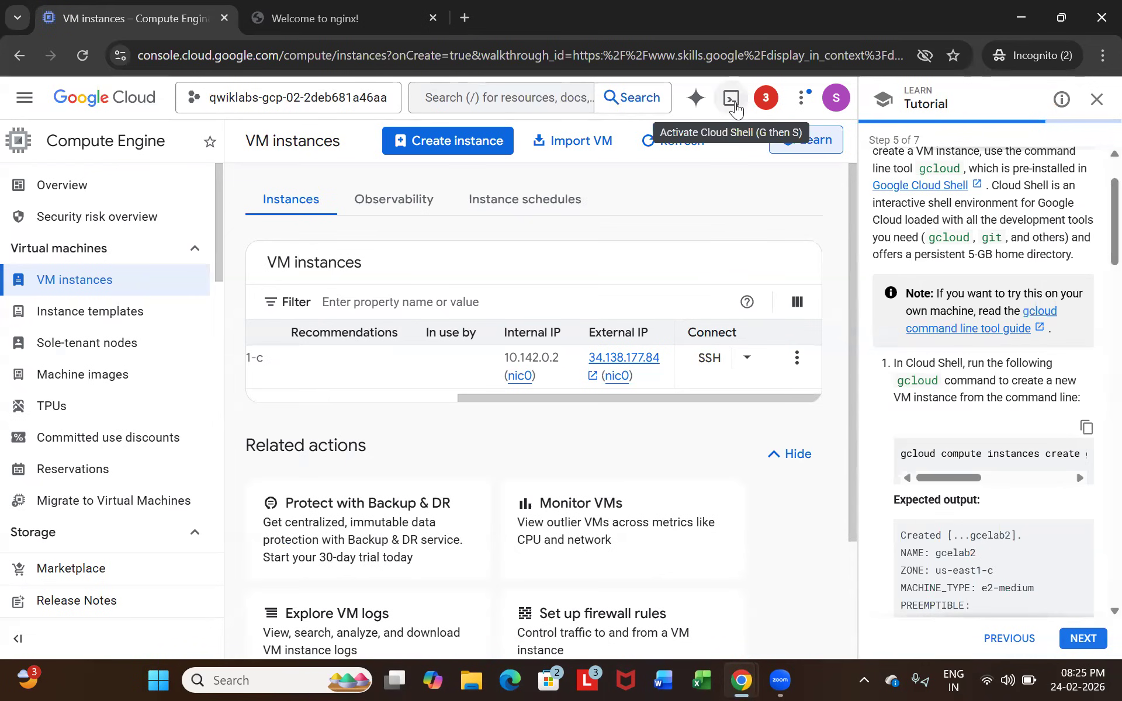
Activate Cloud Shell, continue through its information window and authorize it to make Google Cloud API calls.
click(732, 98)
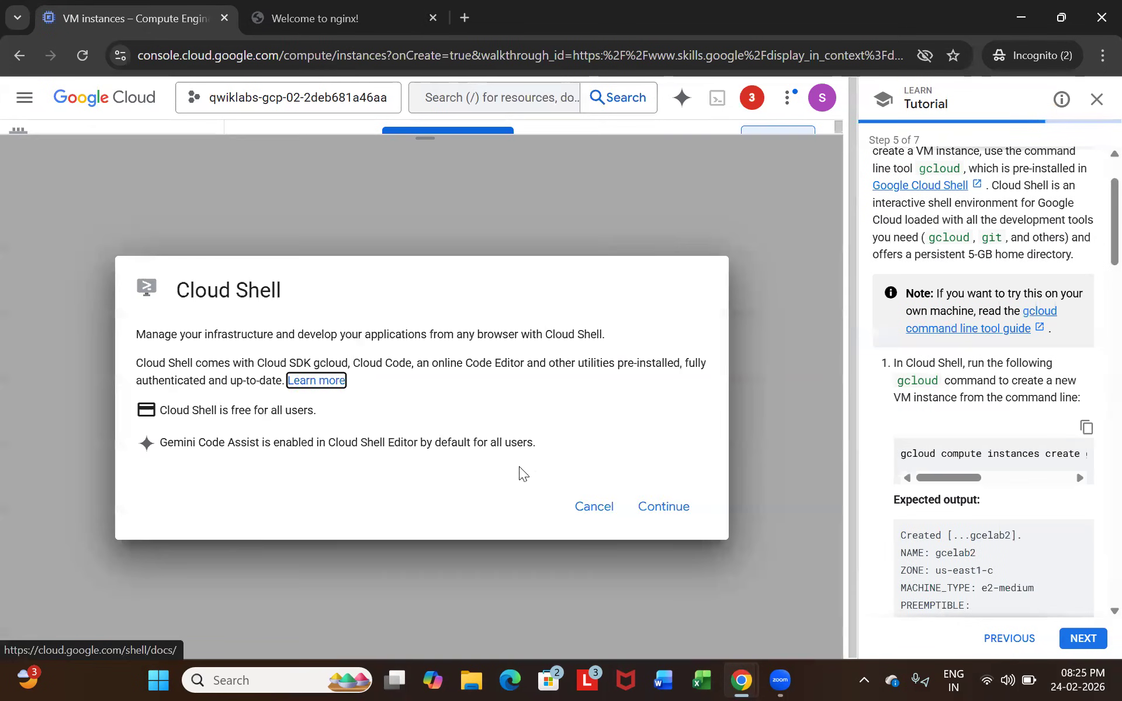
click(653, 513)
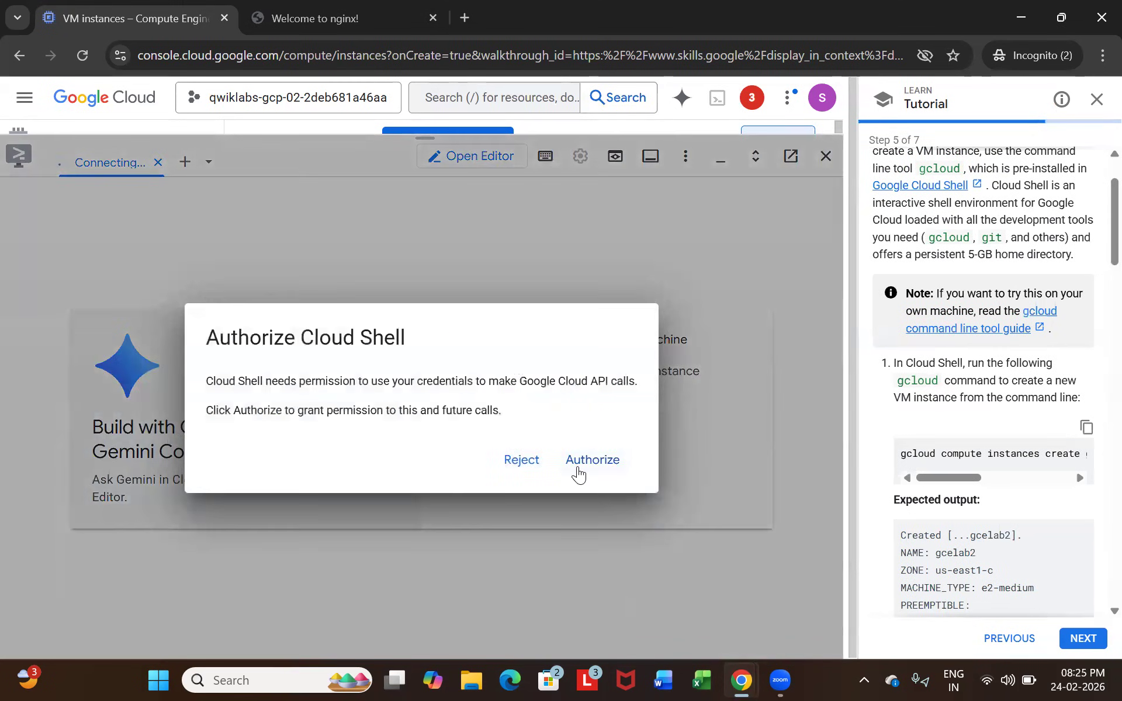
click(592, 460)
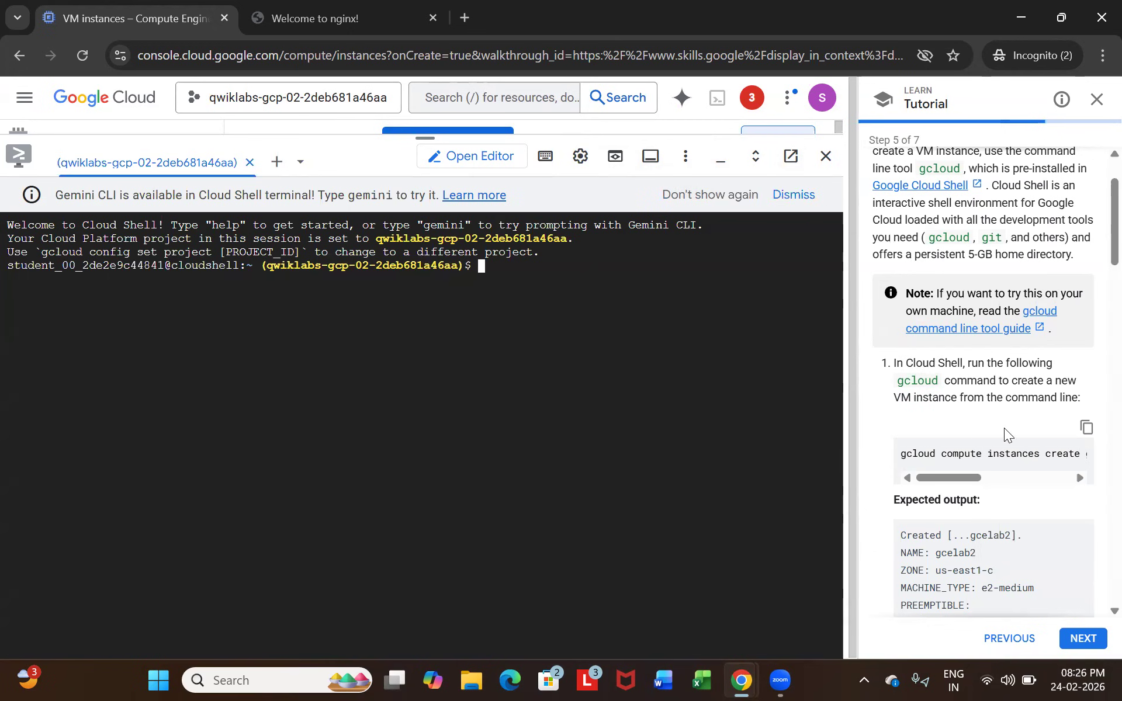
Try to create a second instance in Cloud Shell with gcloud compute instances create gcelab2 --machine-type e2-medium --zone=$ZONE.
click(1087, 430)
key(ctrl+v)
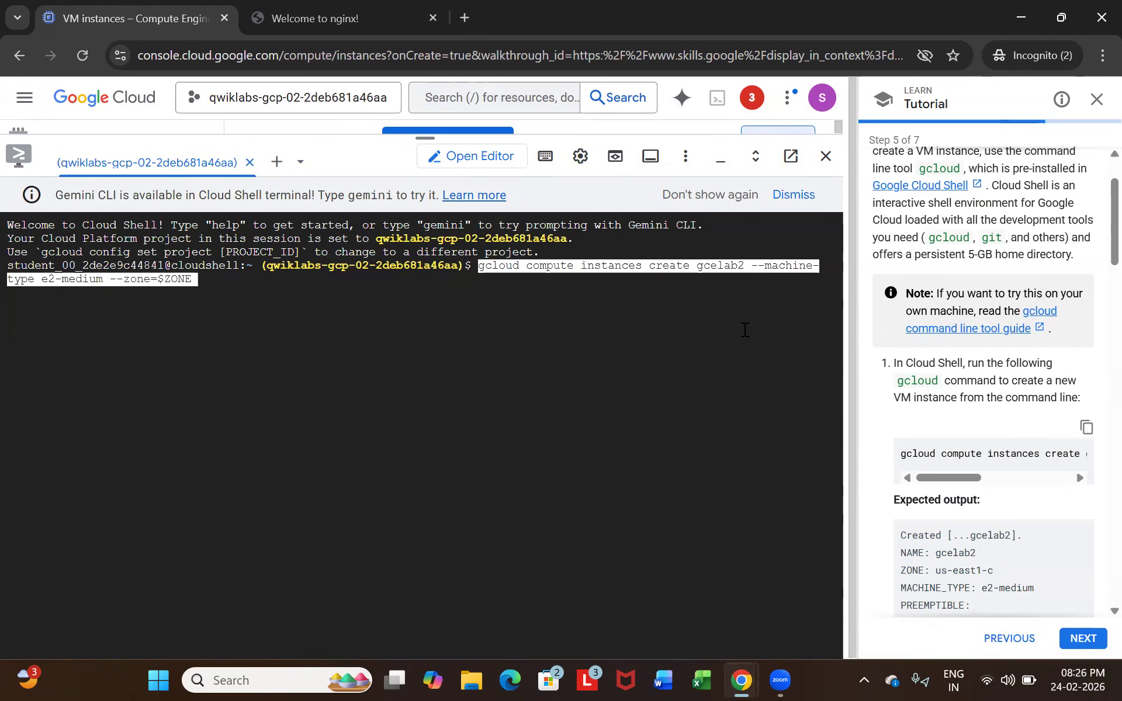
key(Return)
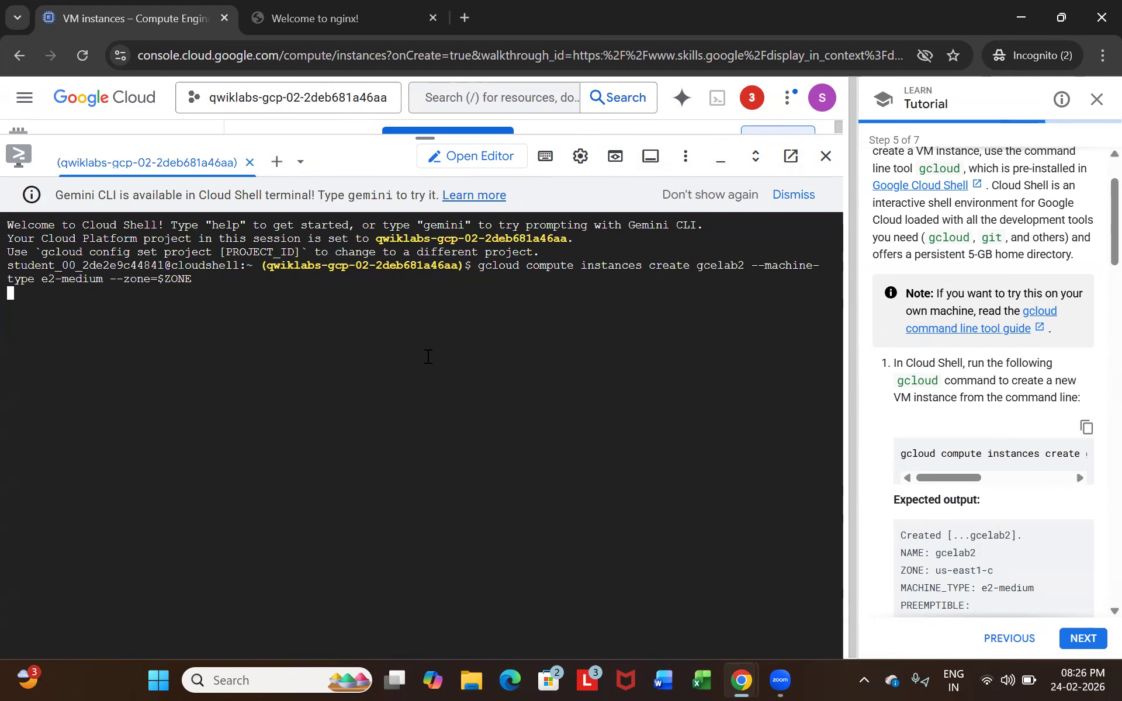
drag(8, 293, 151, 306)
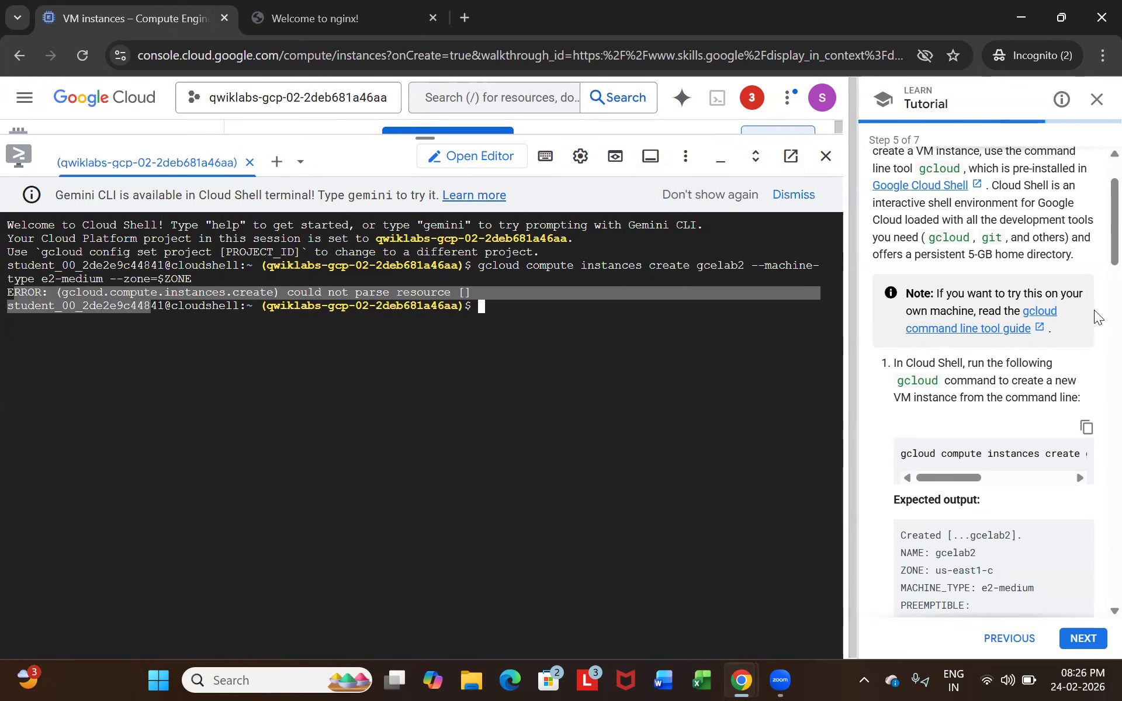
Go back in the tutorial to Setup and requirements and find the Set the region and zone instructions.
click(998, 640)
click(998, 639)
click(998, 639)
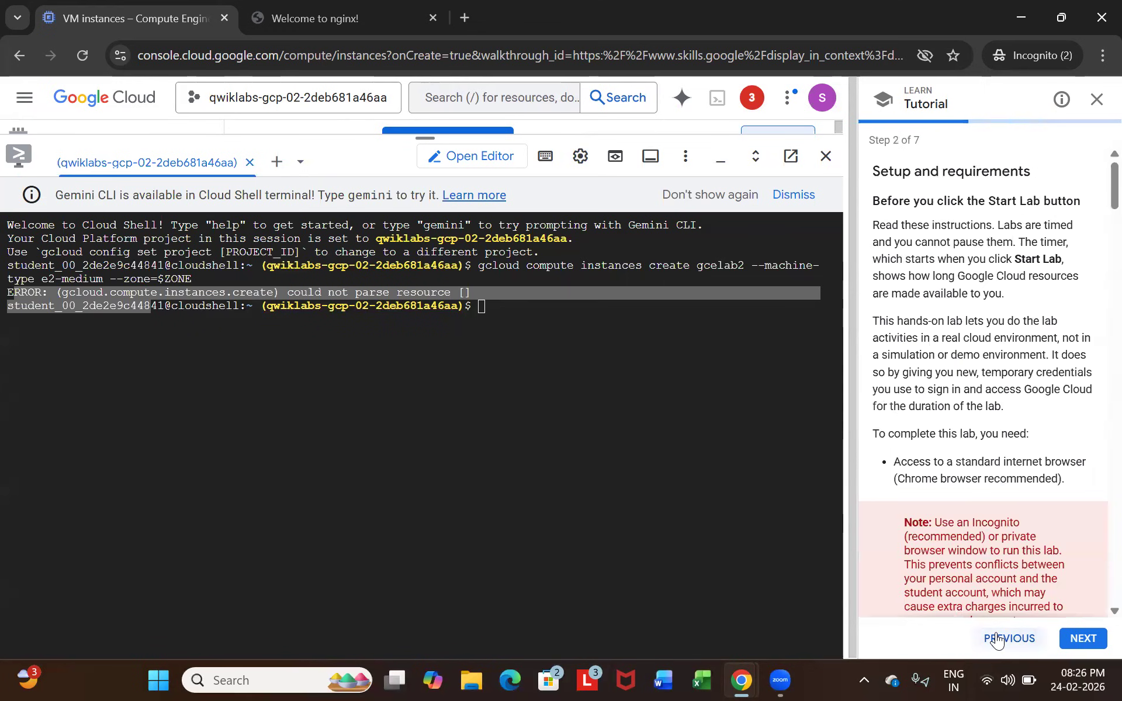
click(997, 639)
scroll(1032, 491, down, 4)
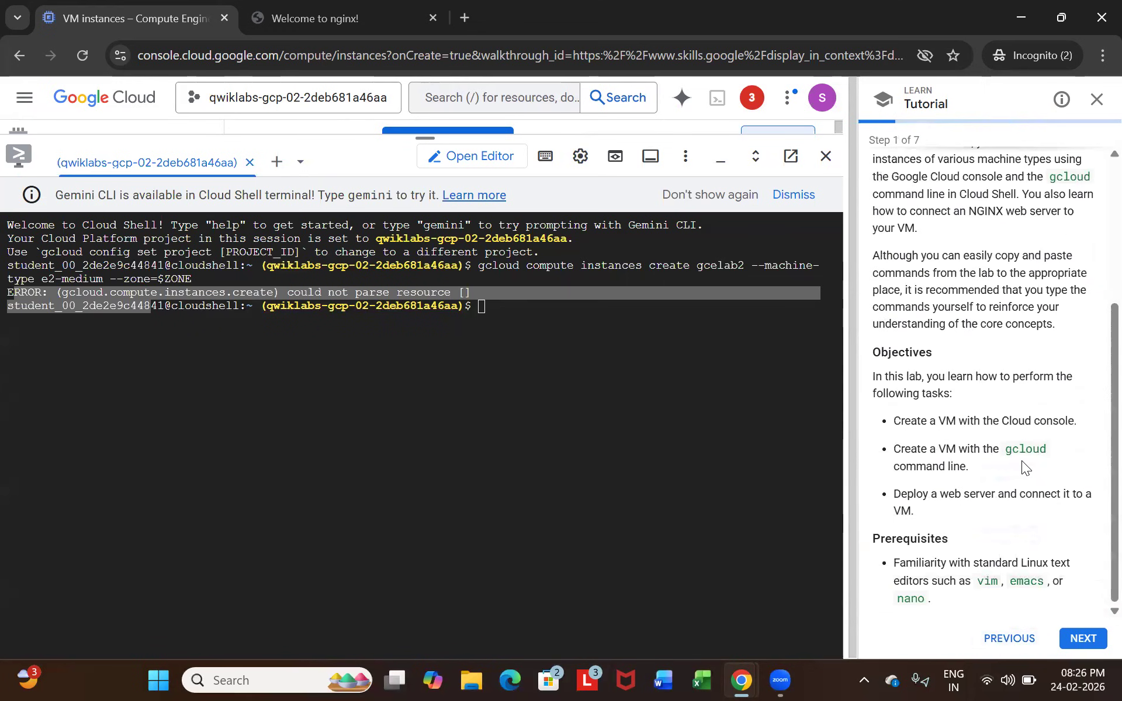
click(1088, 637)
scroll(1015, 490, down, 5)
scroll(1007, 473, down, 6)
scroll(909, 426, down, 9)
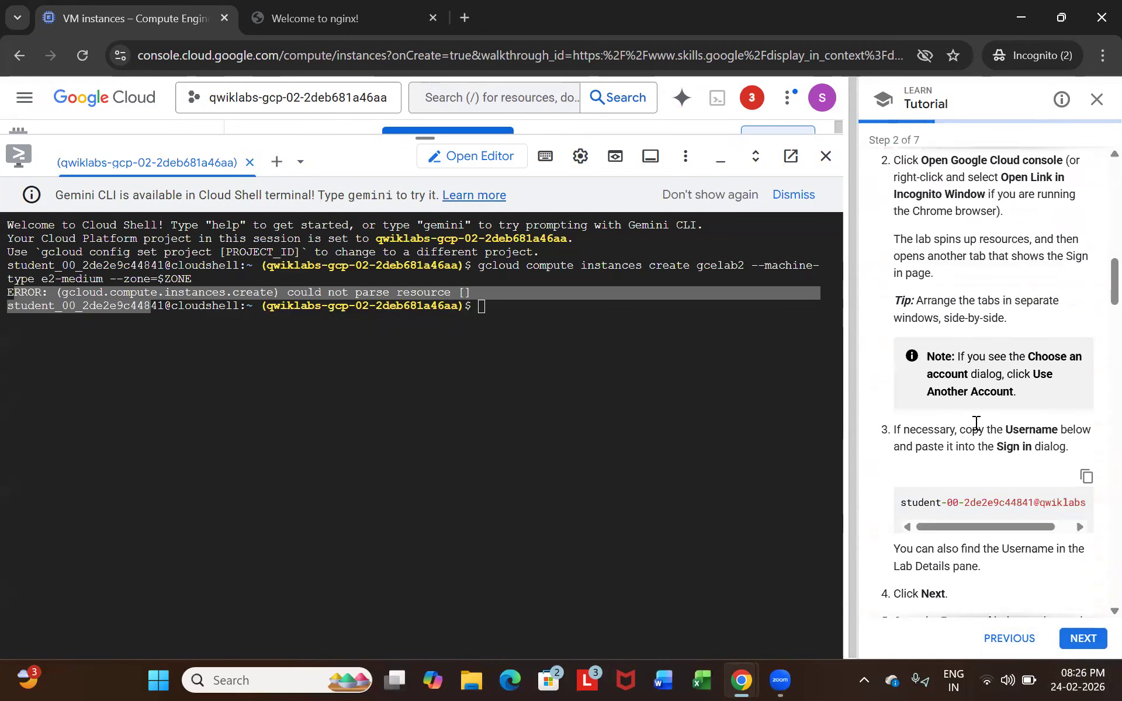
scroll(976, 423, down, 10)
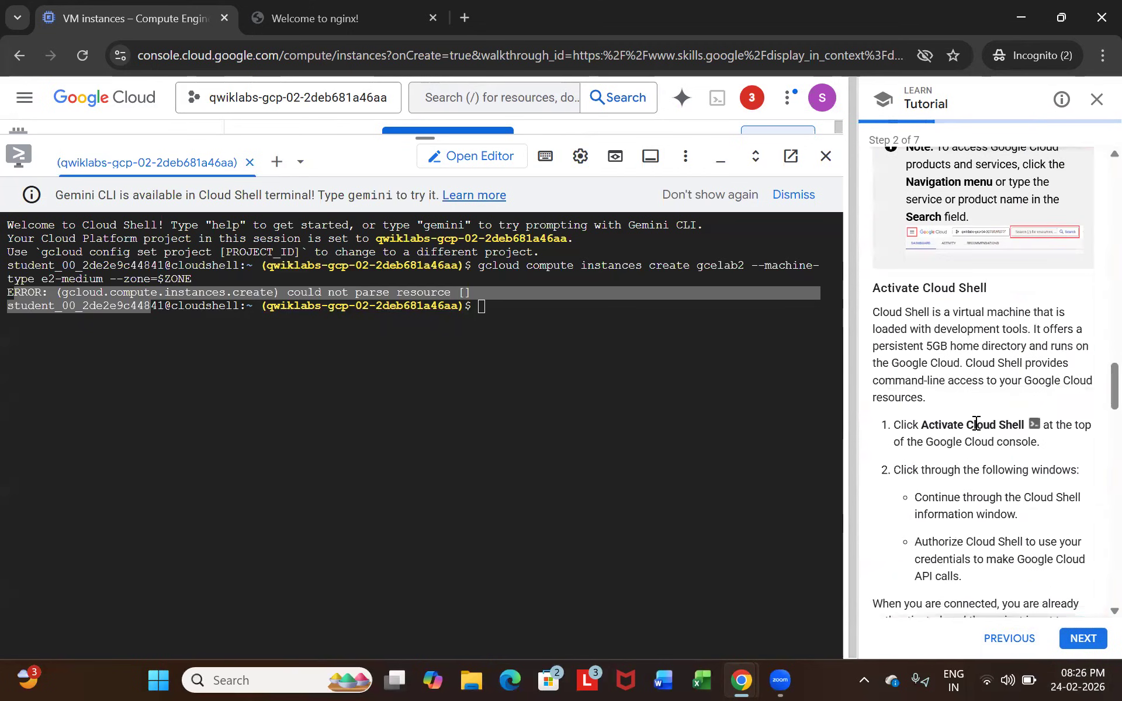
scroll(976, 423, down, 15)
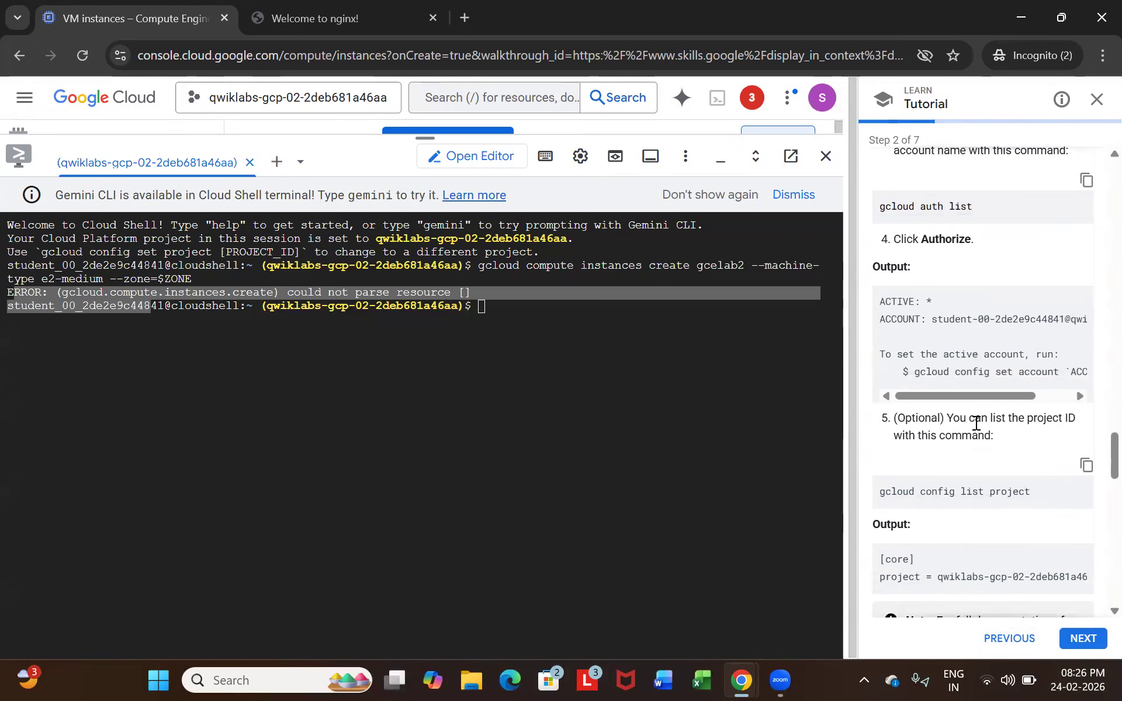
scroll(976, 423, up, 15)
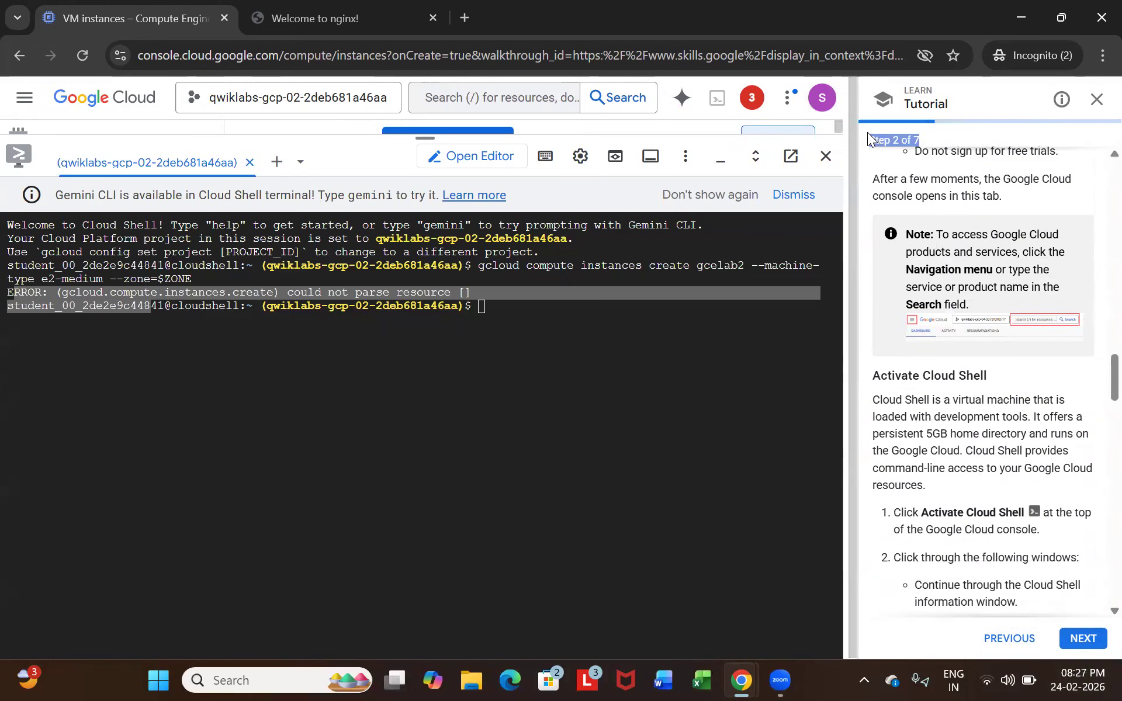
scroll(982, 387, down, 2)
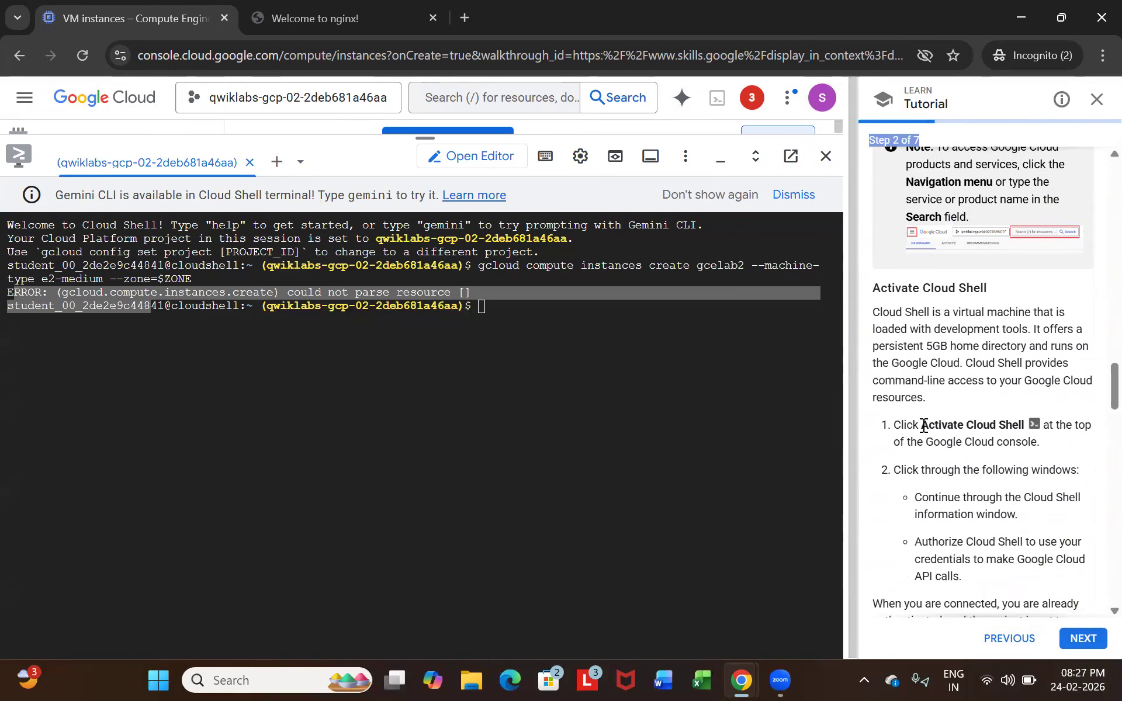
drag(923, 425, 1035, 436)
scroll(972, 400, down, 10)
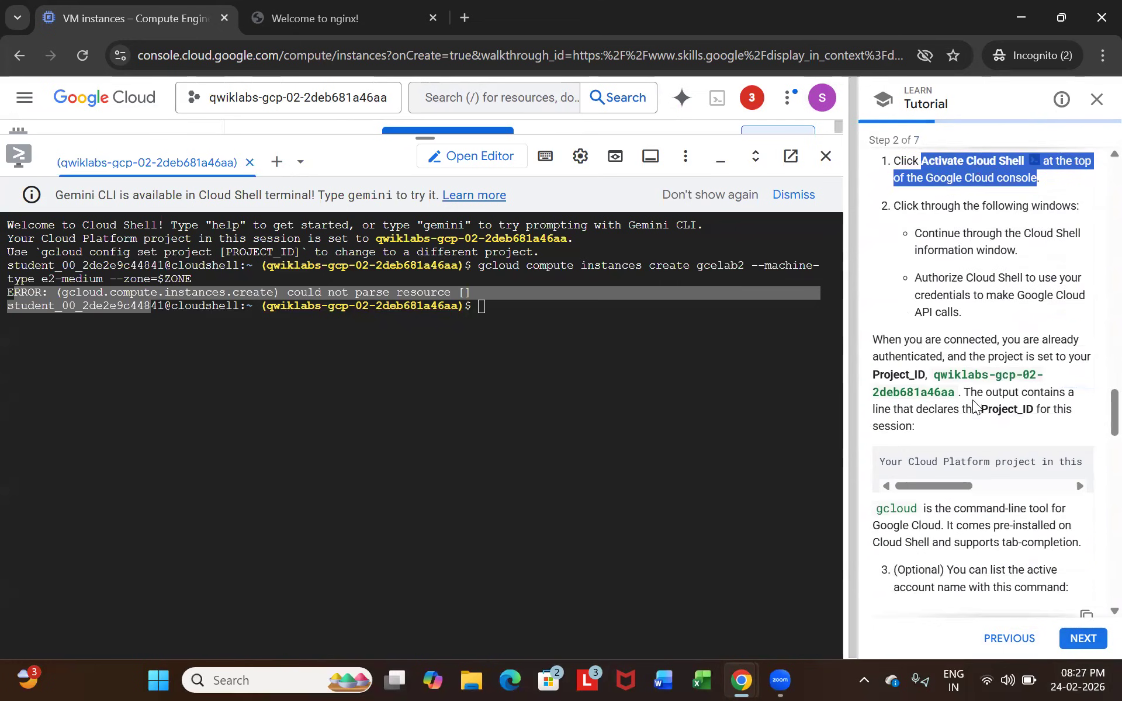
scroll(963, 403, down, 8)
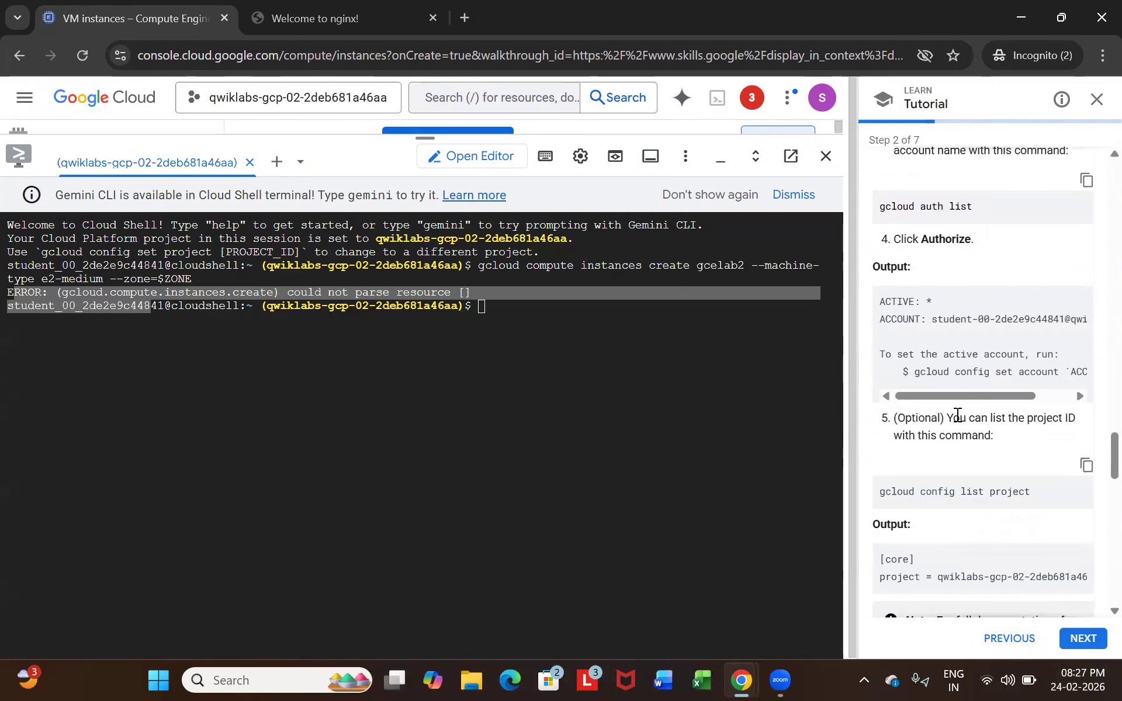
scroll(957, 415, down, 10)
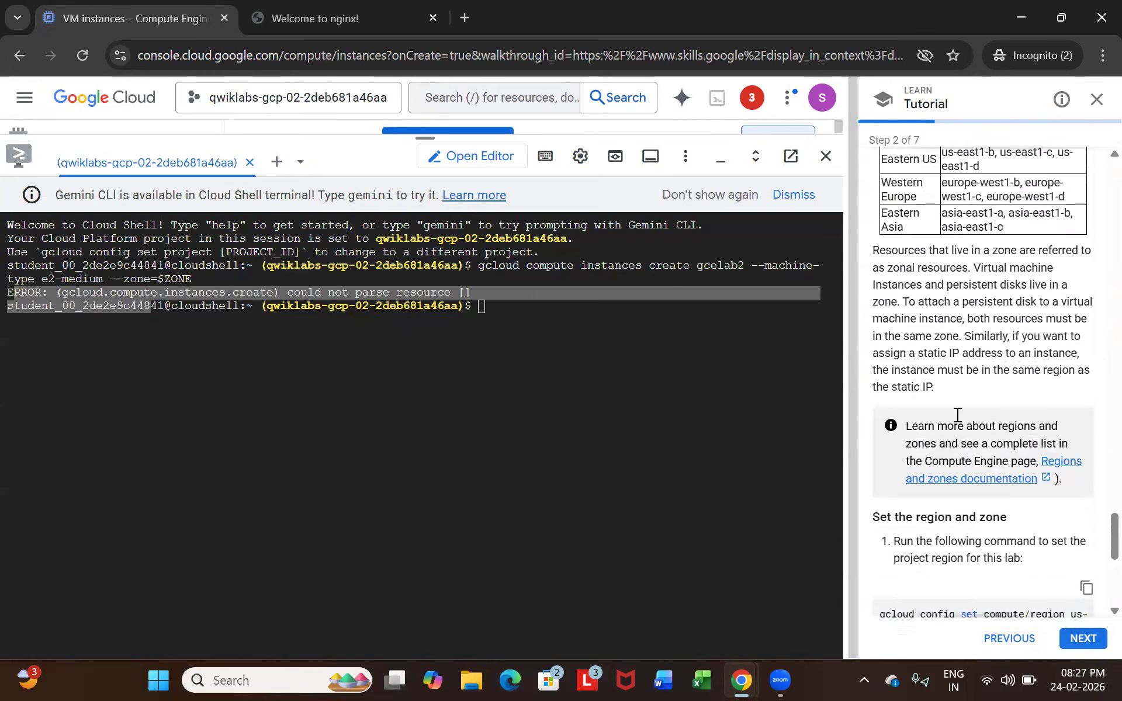
drag(881, 450, 1010, 457)
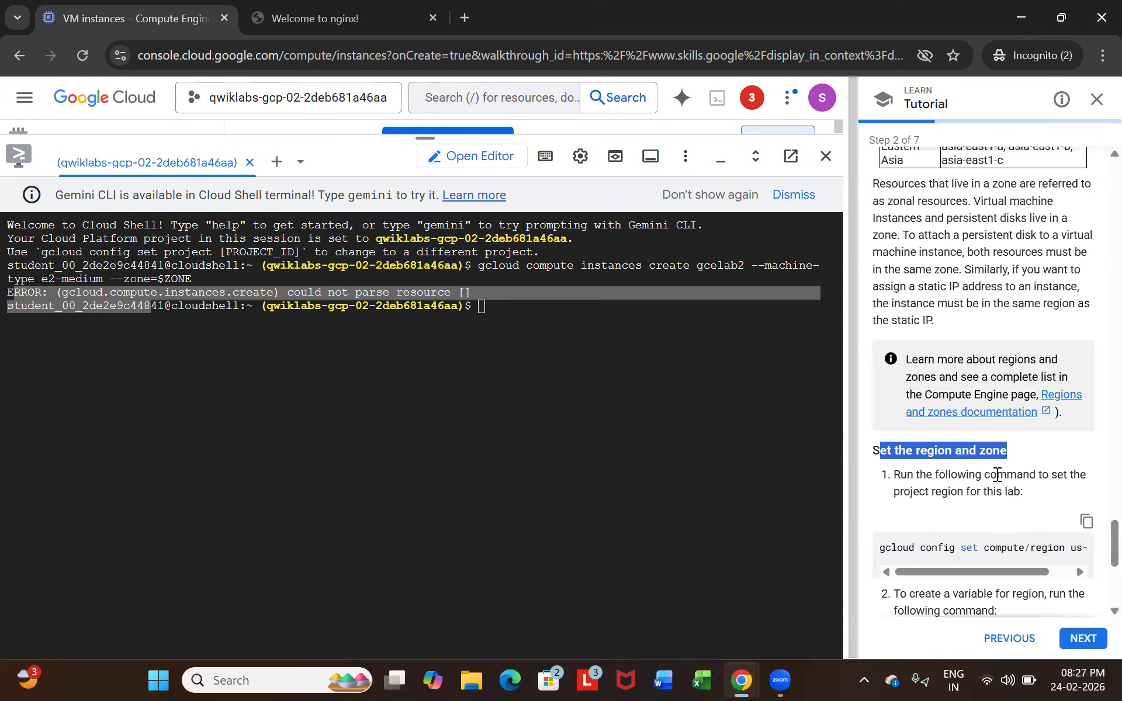
Set the project region in Cloud Shell by running the tutorial's command gcloud config set compute/region us-east1.
click(1087, 523)
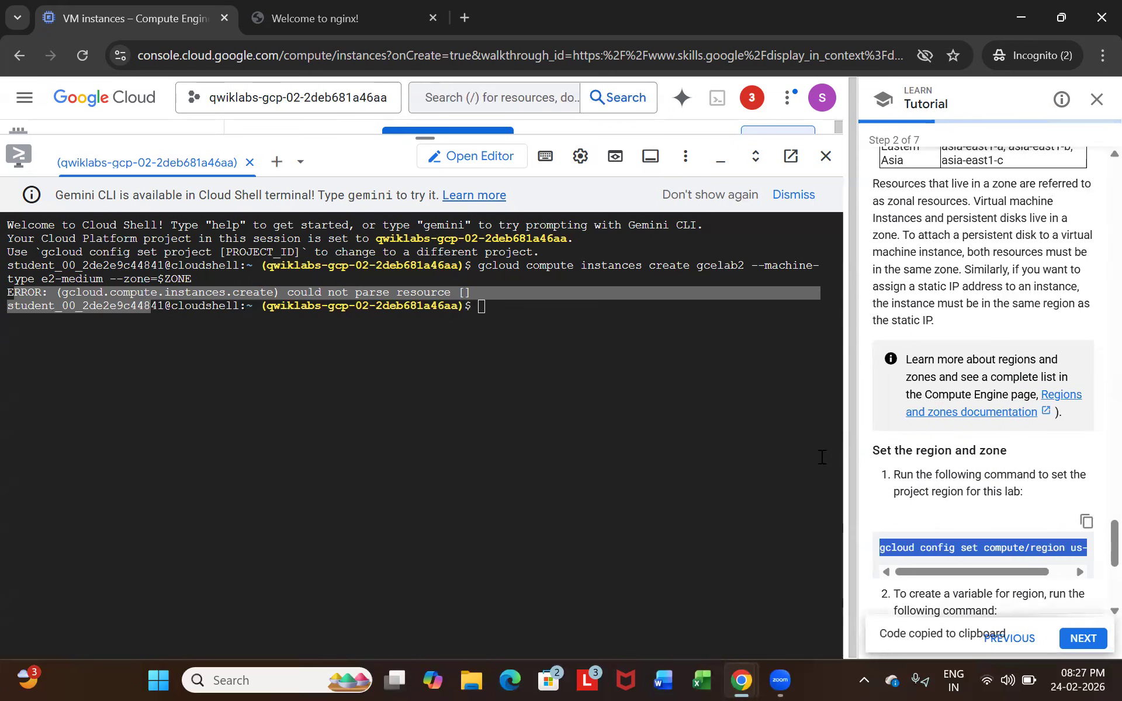
click(589, 336)
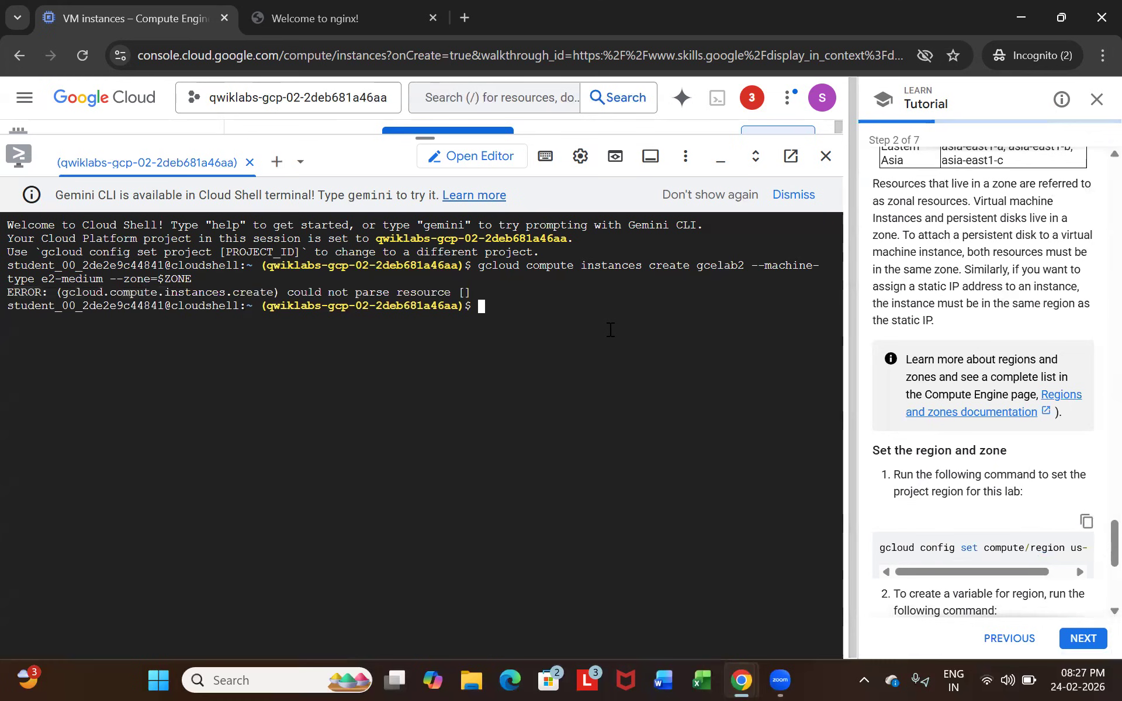
key(ctrl+v)
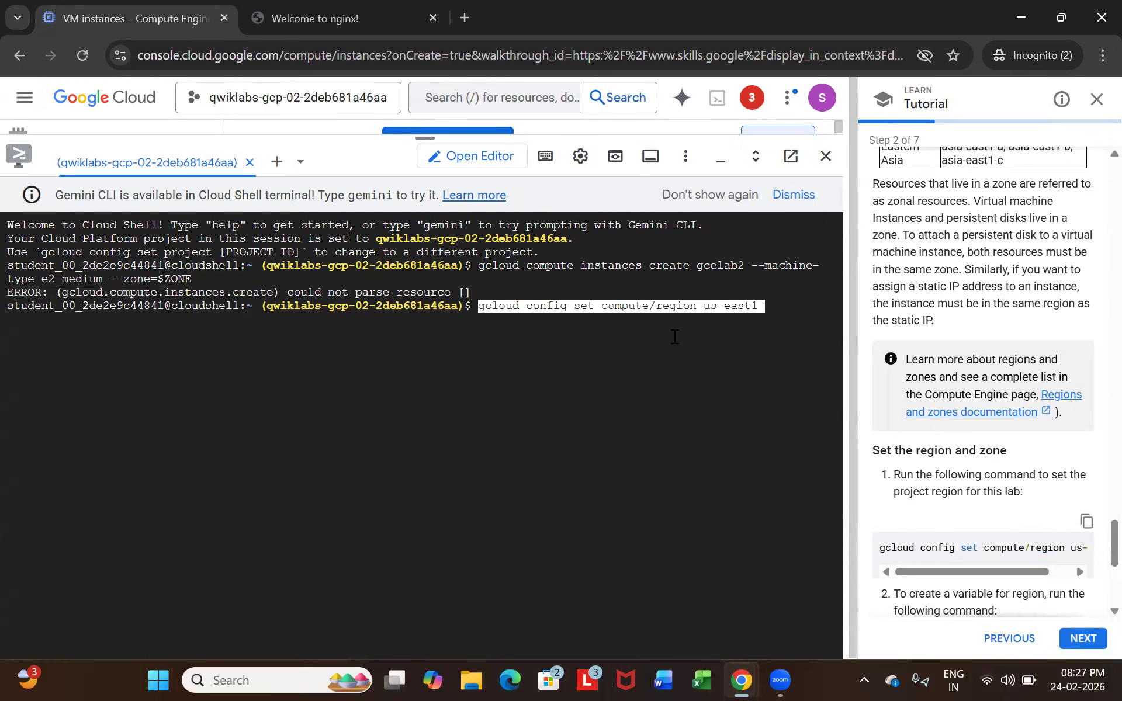
key(Return)
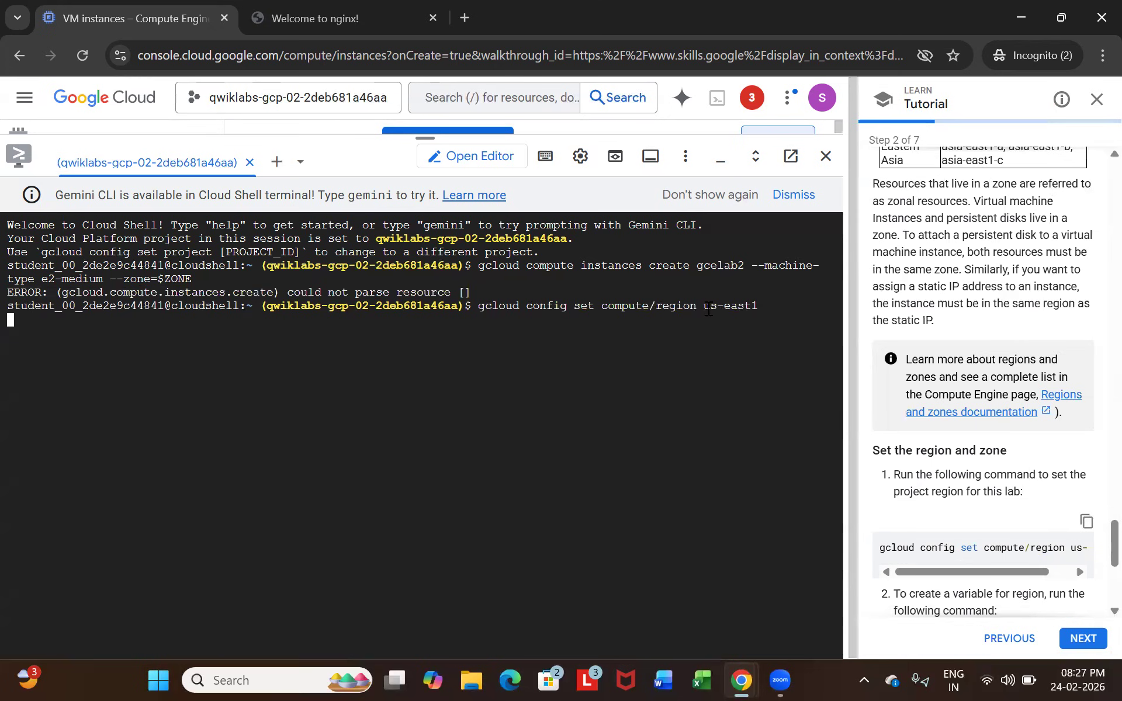
drag(704, 310, 759, 309)
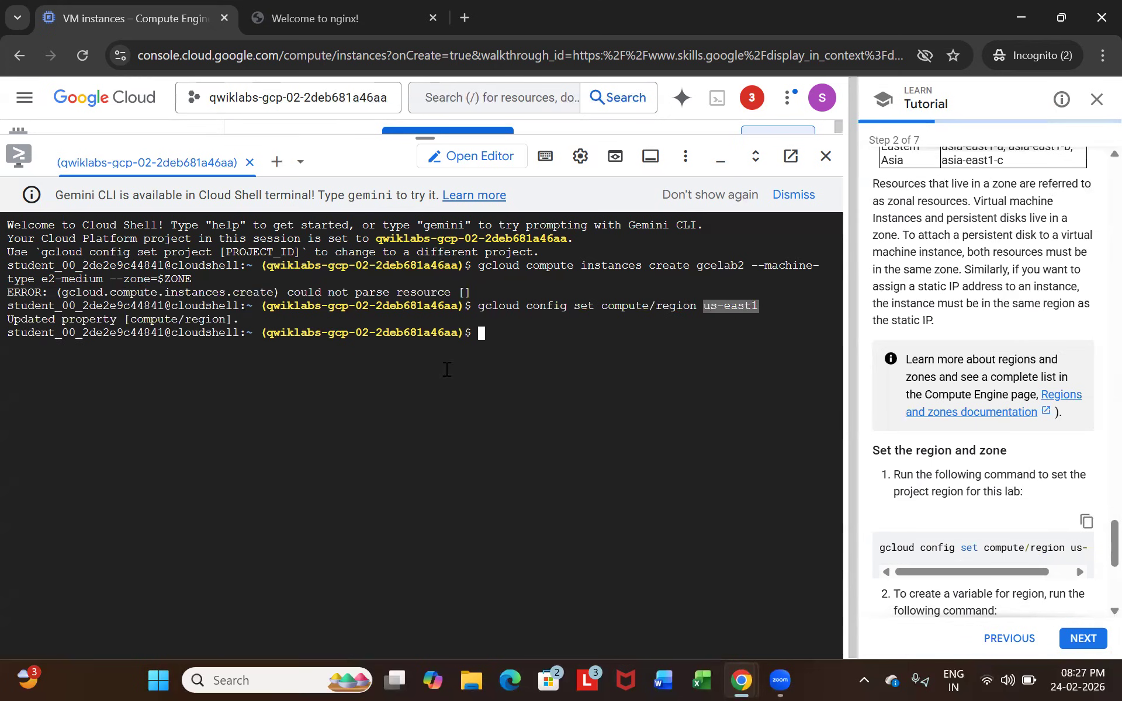
drag(97, 320, 231, 321)
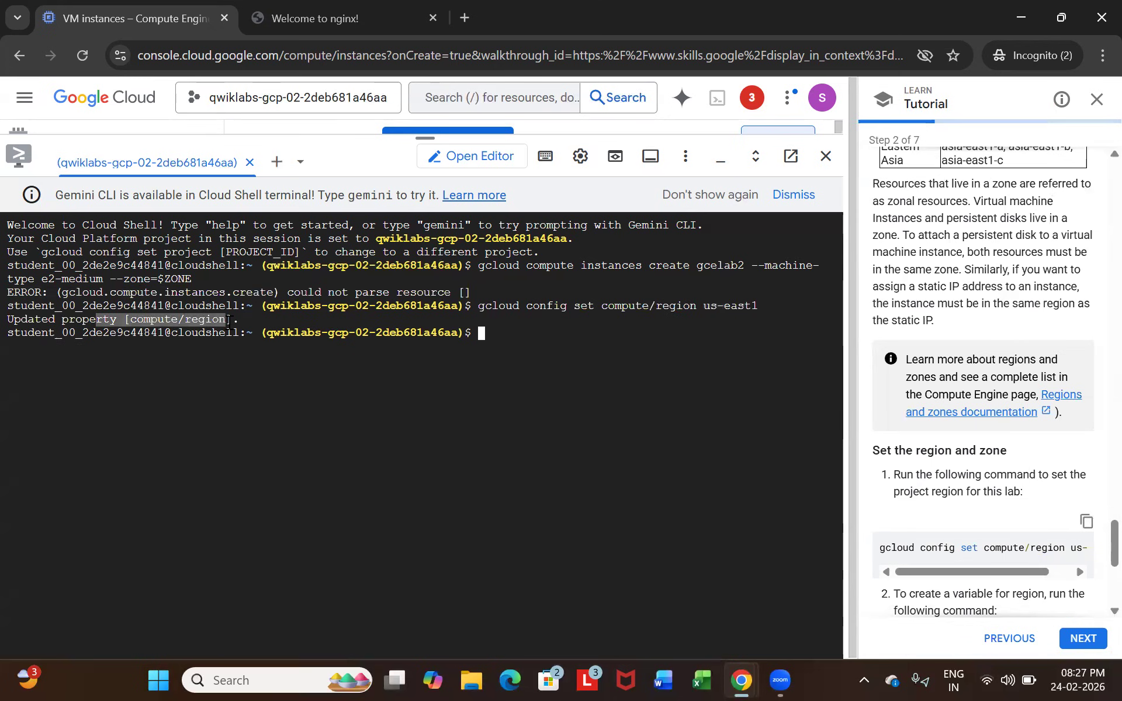
Create the region and zone variables in Cloud Shell with export REGION=us-east1 and export ZONE=us-east1-c.
scroll(955, 507, down, 3)
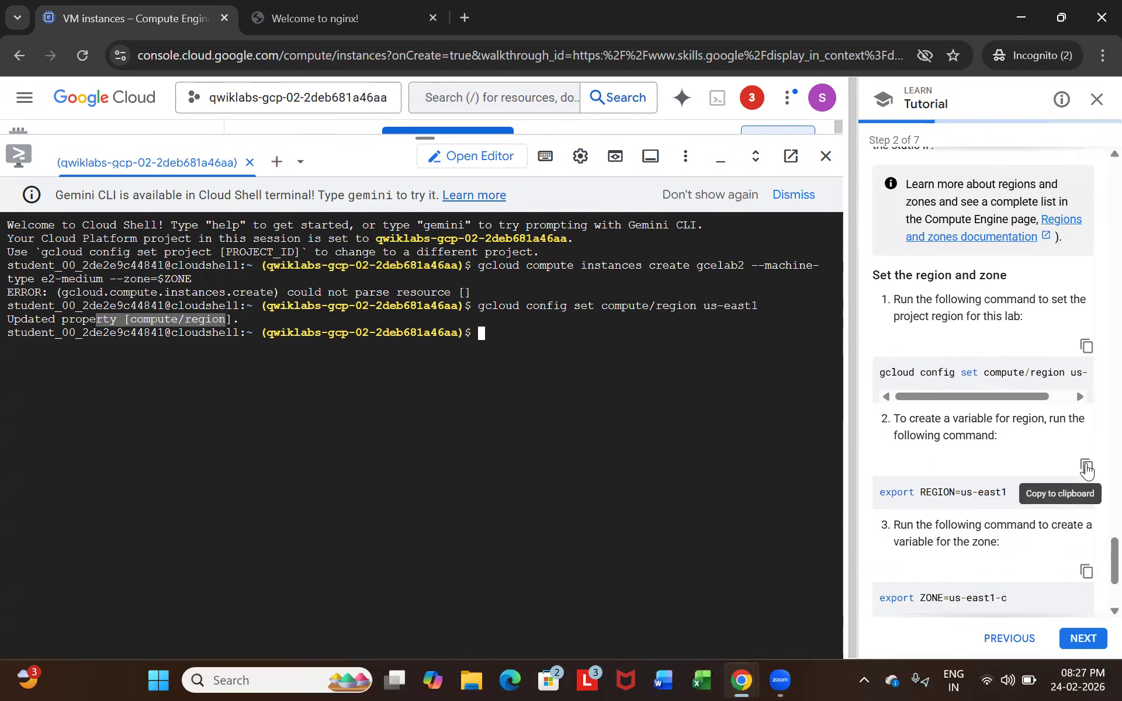
click(1086, 466)
click(539, 334)
key(ctrl+v)
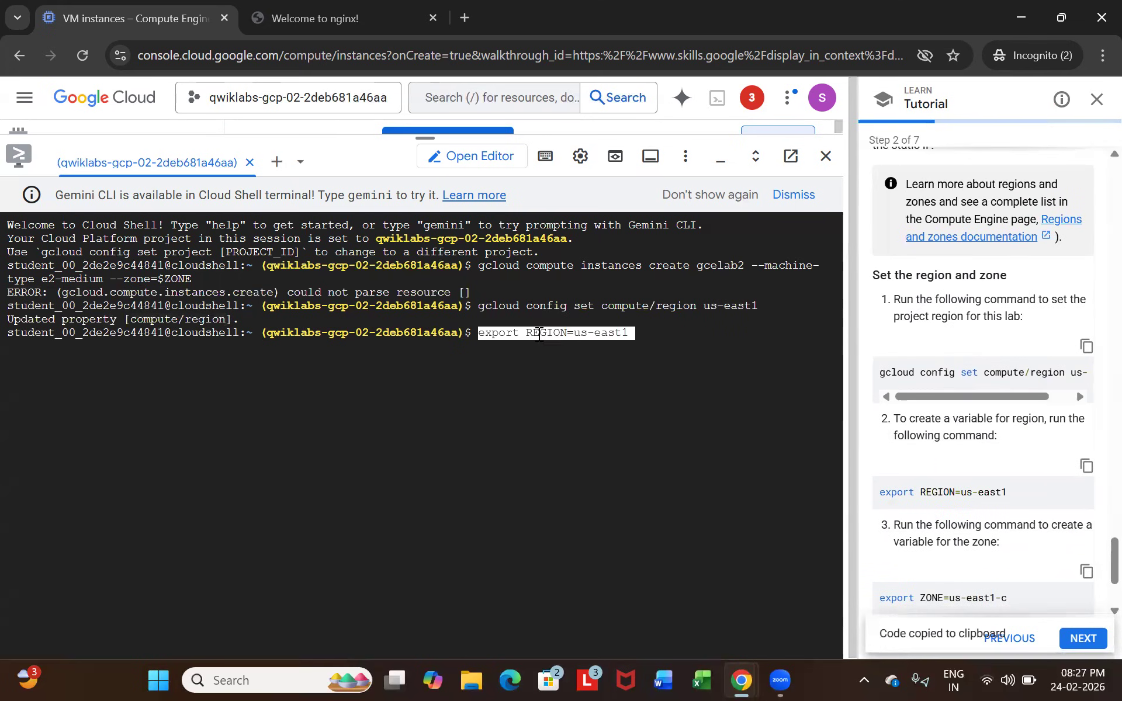
key(Return)
scroll(992, 388, down, 2)
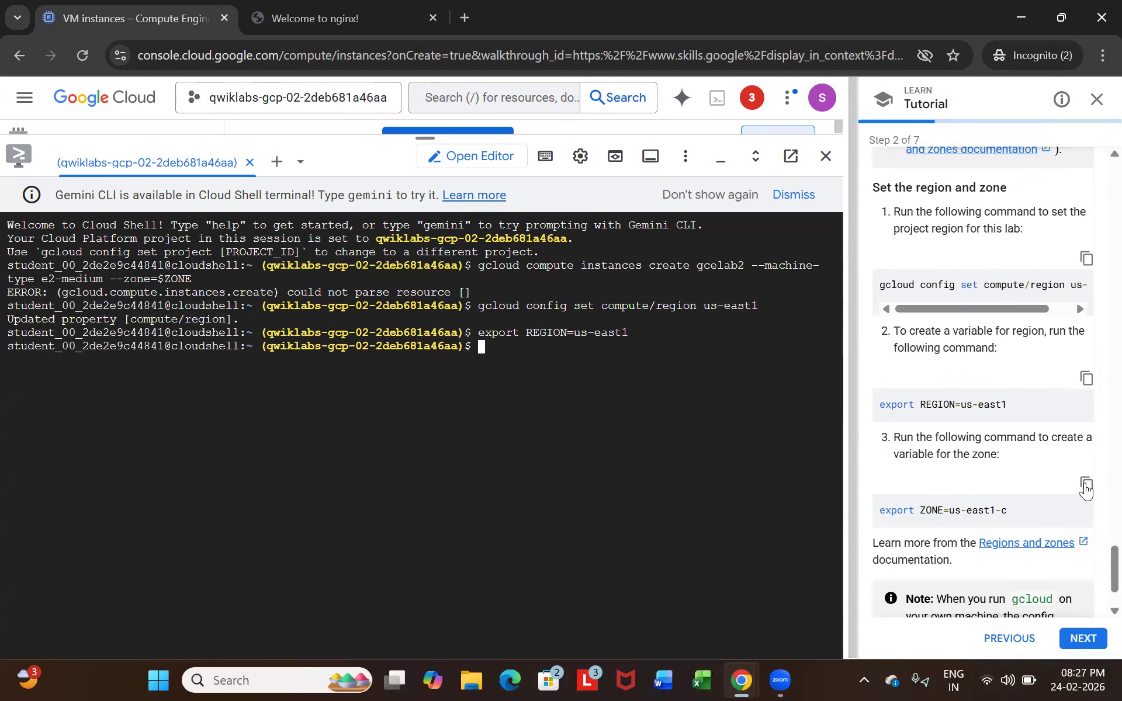
click(1086, 485)
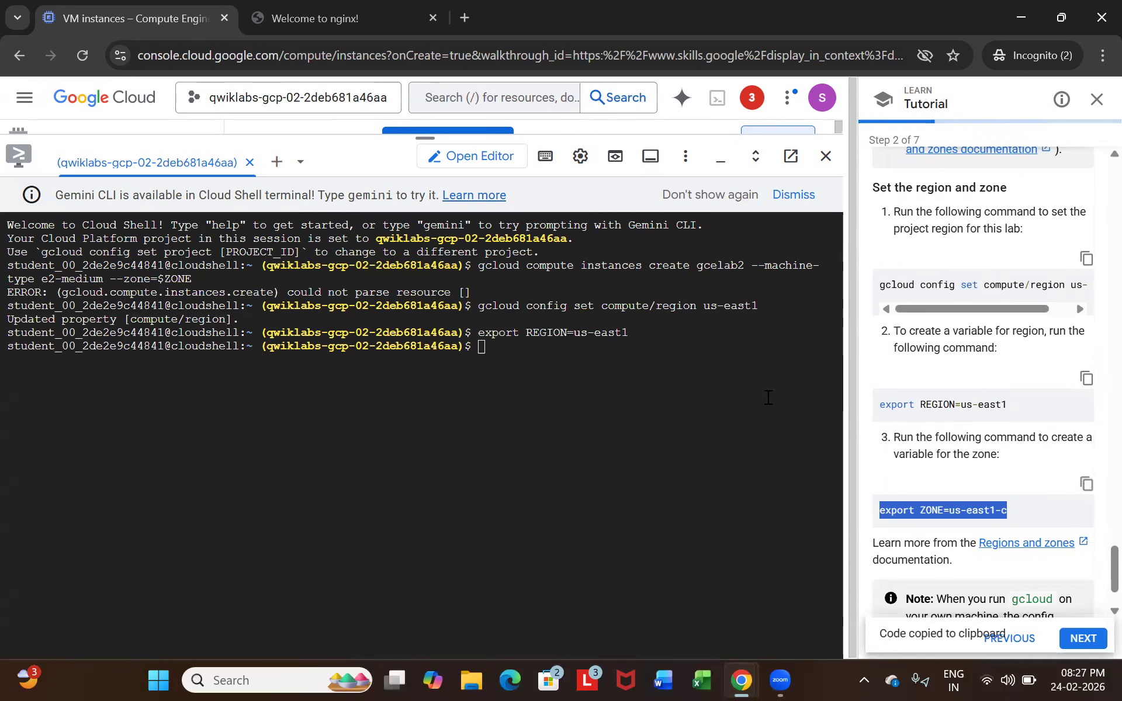
key(ctrl+v)
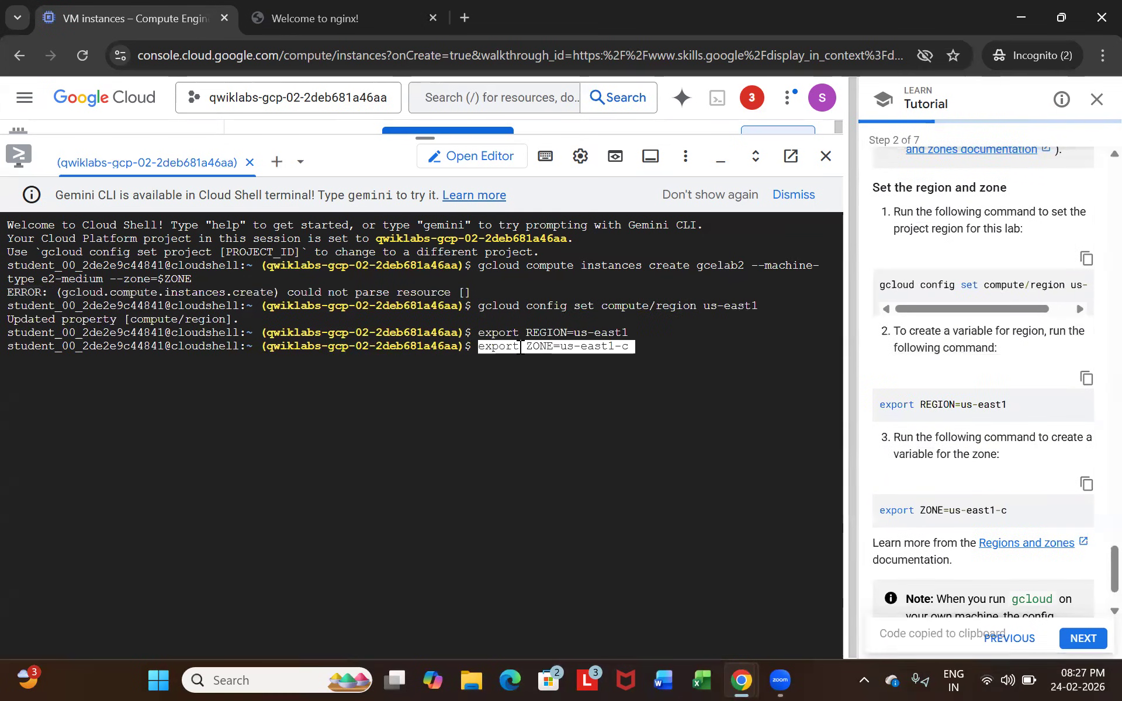
key(Return)
Recall and rerun gcloud compute instances create gcelab2 --machine-type e2-medium --zone=$ZONE in Cloud Shell.
scroll(972, 453, down, 1)
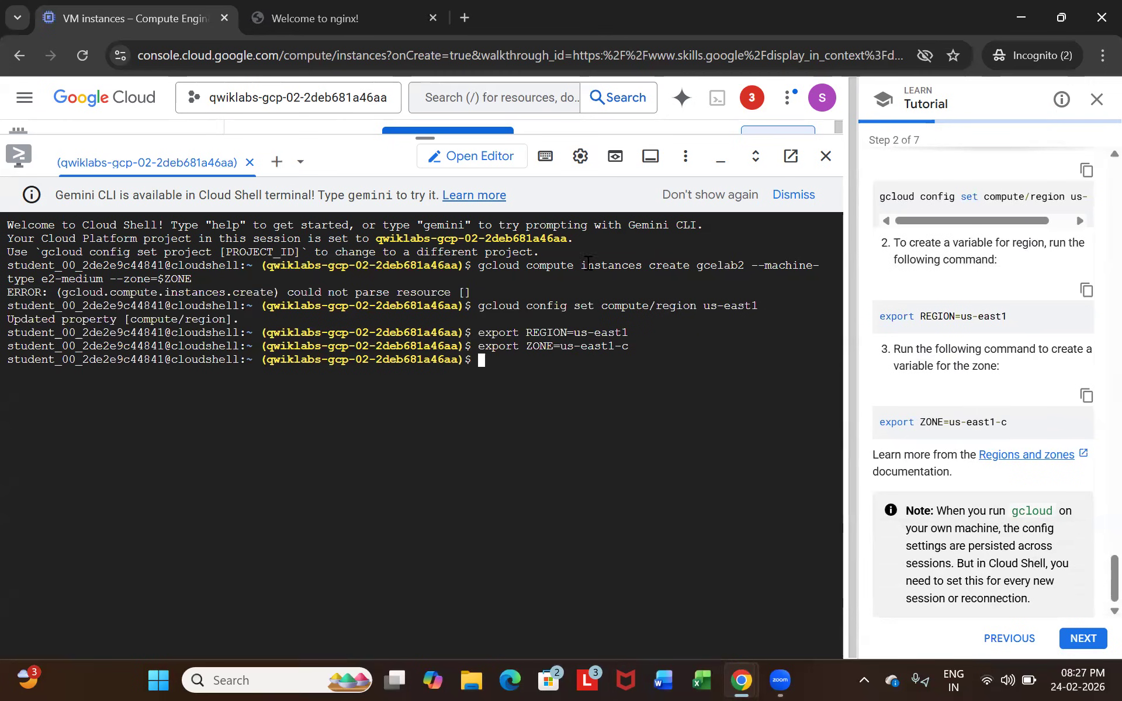
key(Up)
key(Up)
key(Up)
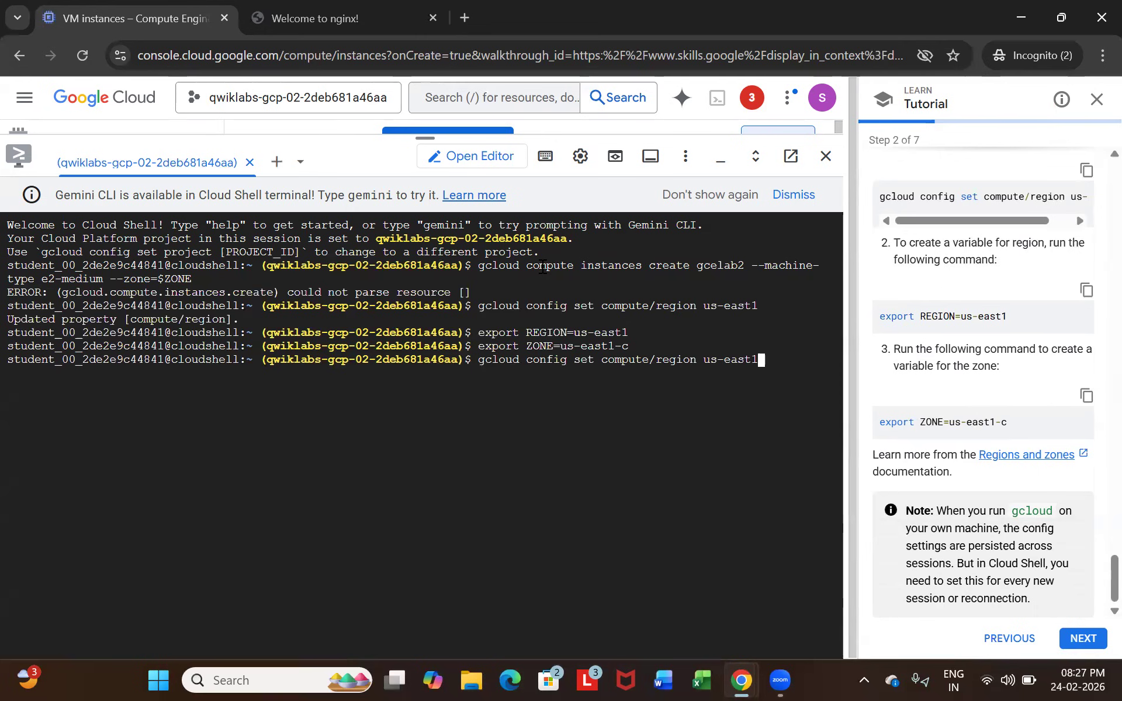
key(Up)
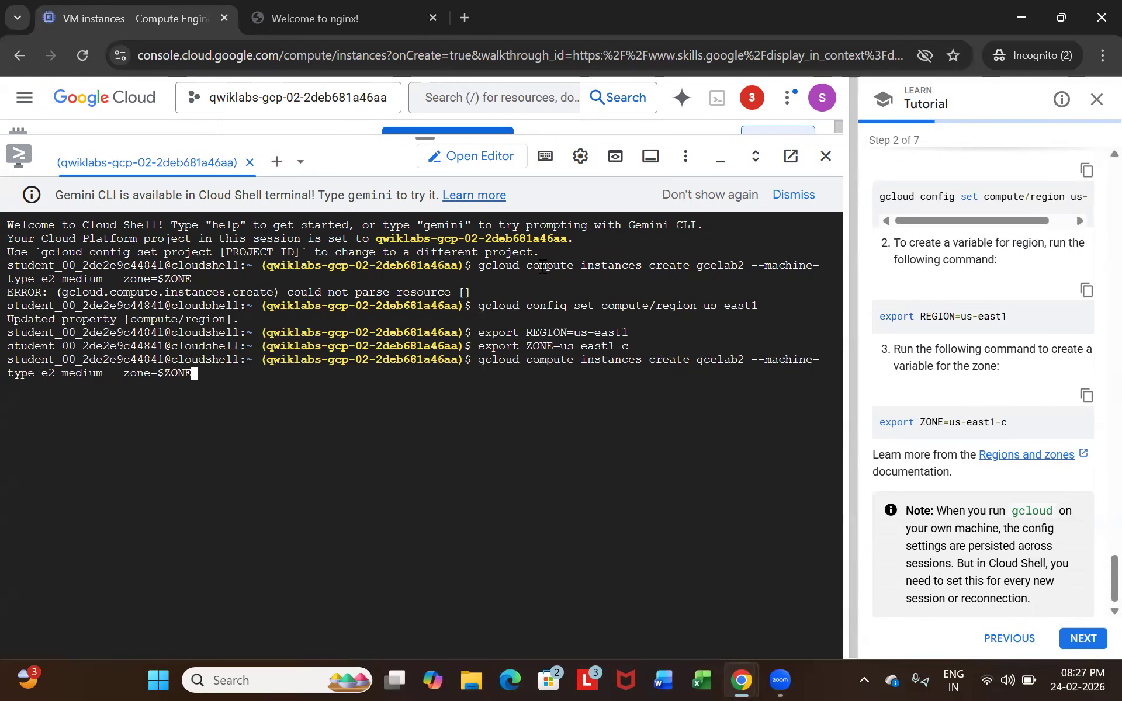
key(Down)
key(Up)
key(Down)
key(Up)
key(Return)
Advance the tutorial to Task 3, Create a new instance with gcloud, and view its command and expected output.
click(1085, 639)
click(1087, 643)
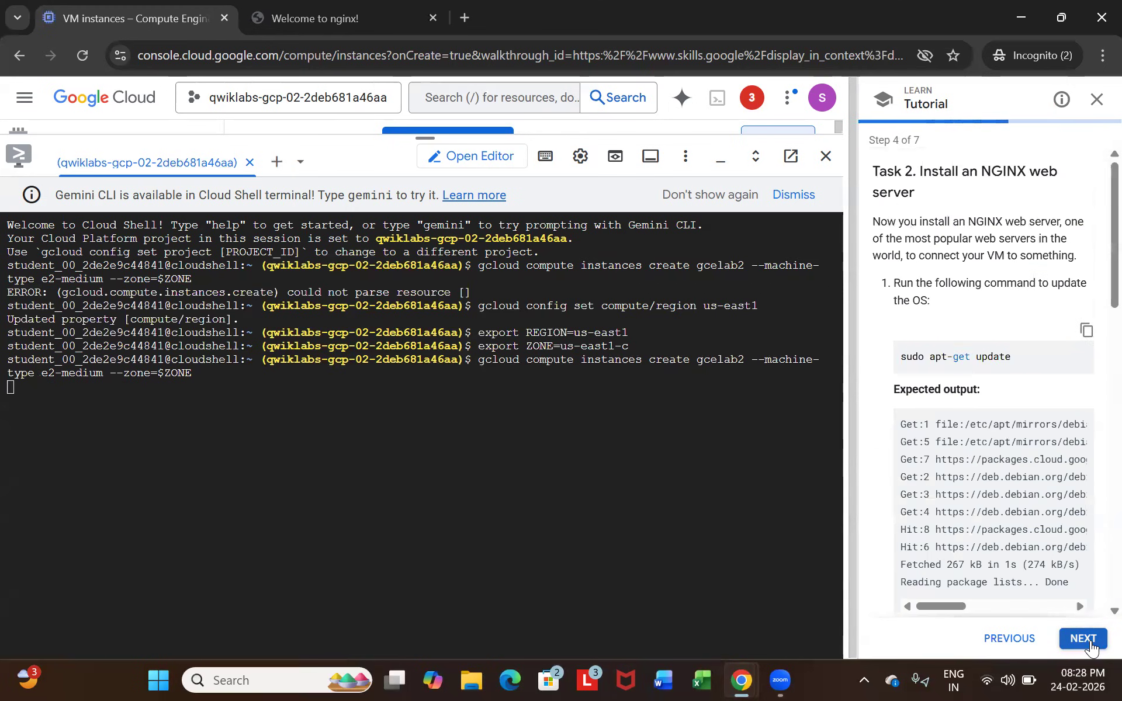
click(1090, 645)
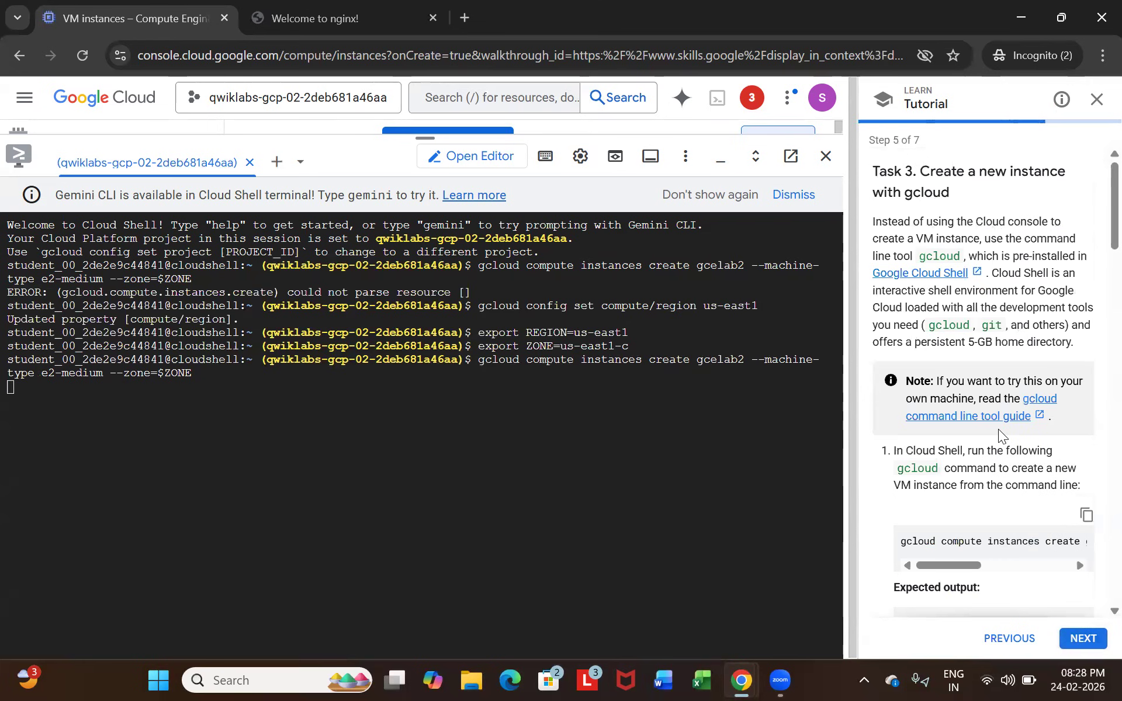
scroll(998, 428, down, 3)
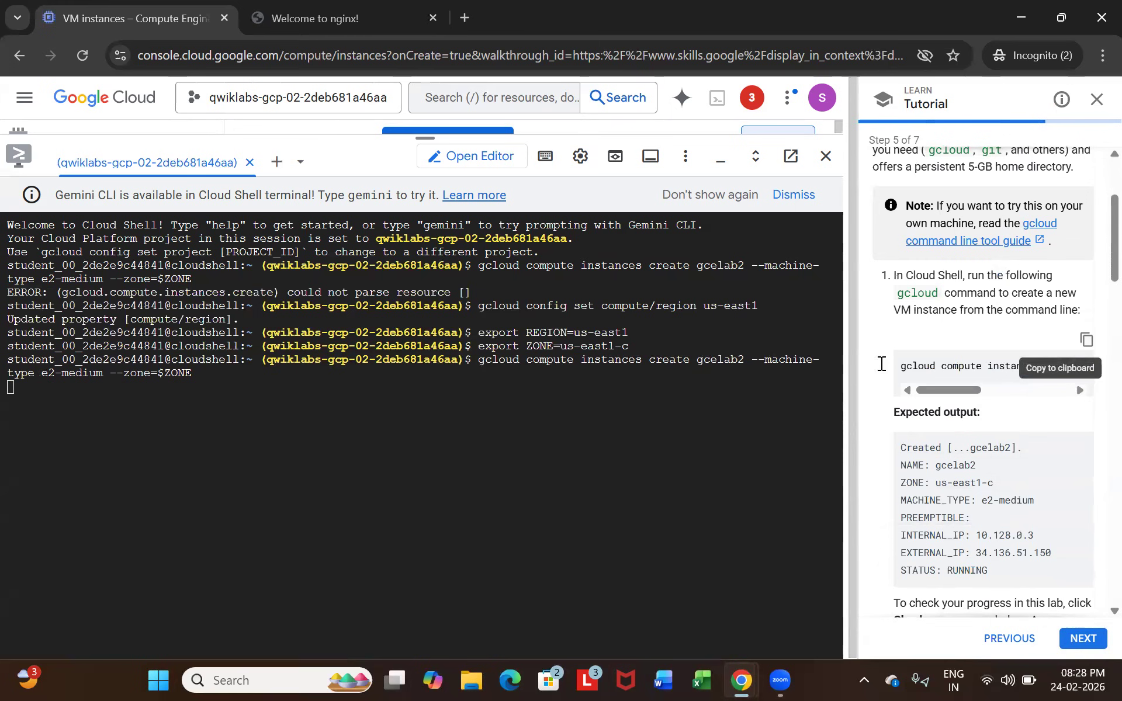
Review the gcelab2 creation output in Cloud Shell and read the tutorial's Check my progress instruction.
drag(485, 265, 642, 280)
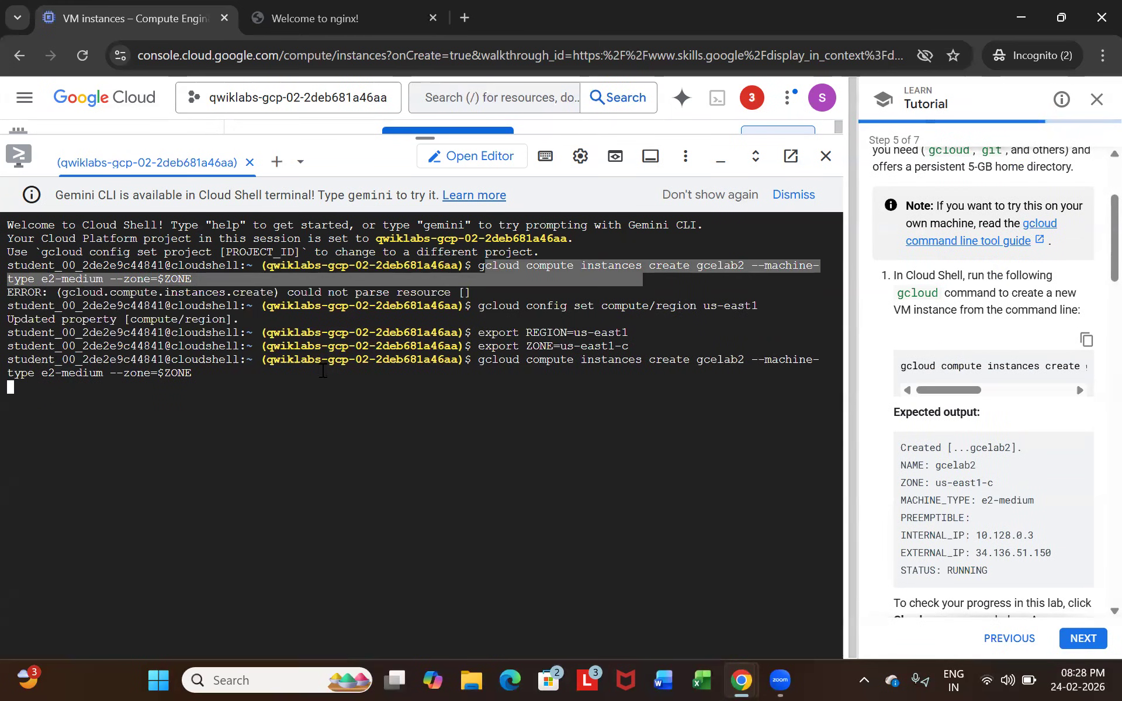
drag(483, 365, 499, 377)
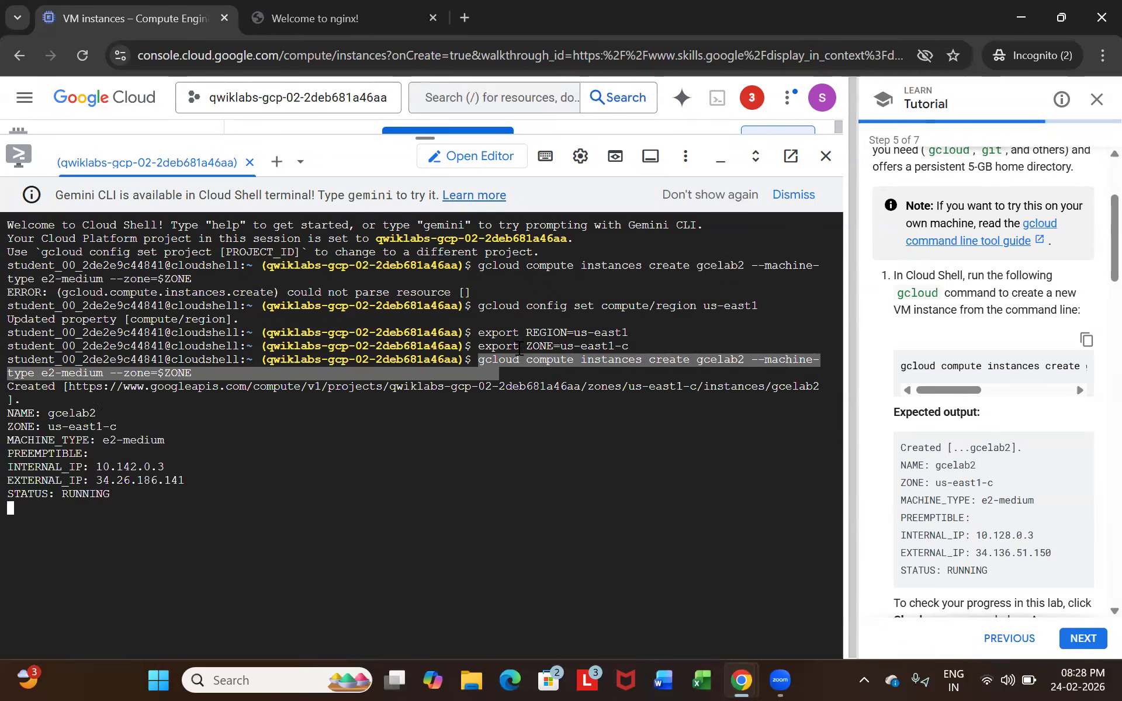
drag(109, 481, 15, 481)
drag(12, 414, 130, 494)
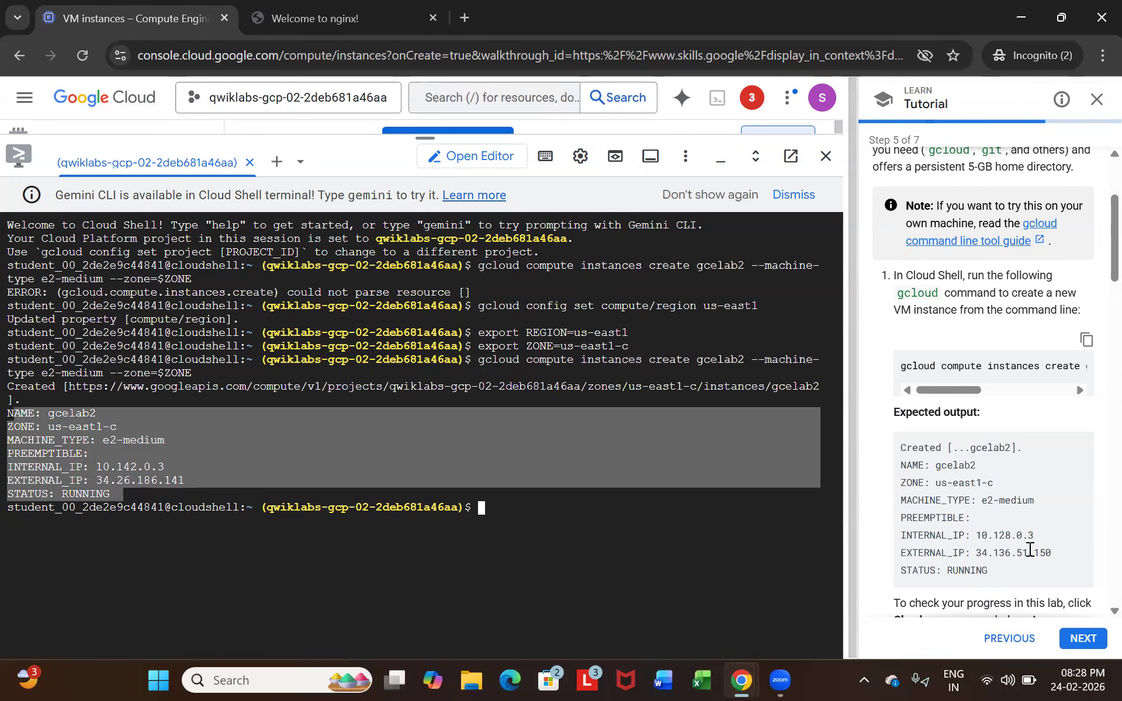
scroll(1005, 508, down, 3)
drag(893, 444, 995, 446)
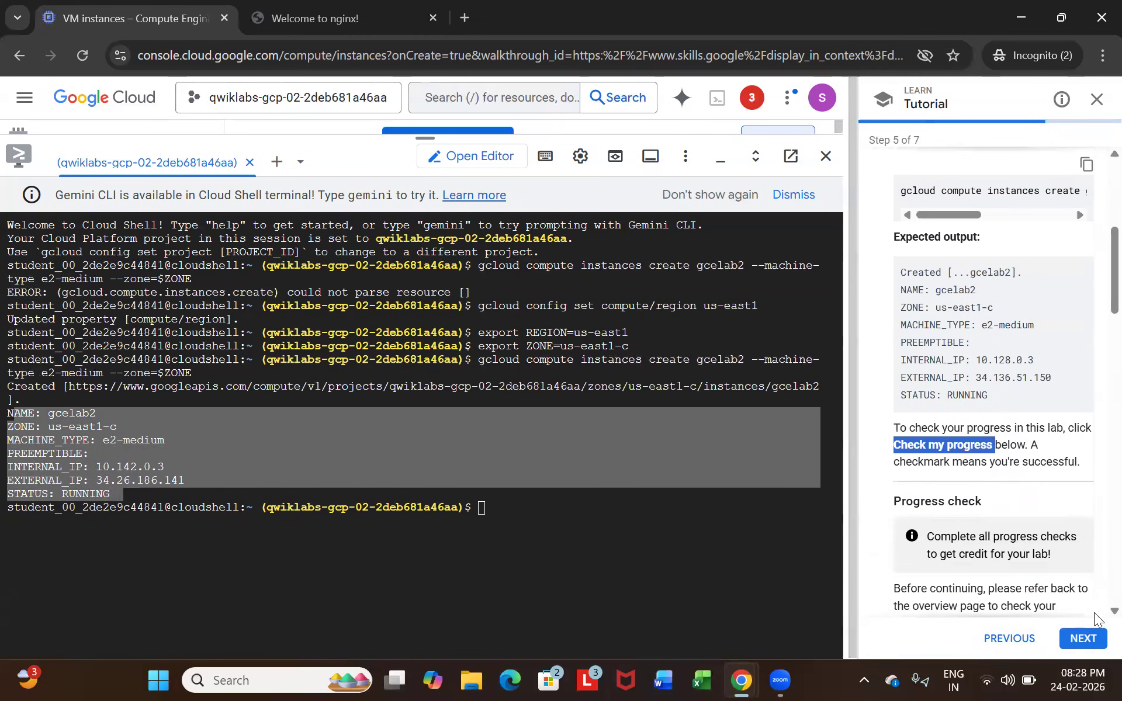
Switch to the Google Skills lab page and view Task 3's Create a new instance with gcloud progress check.
click(741, 681)
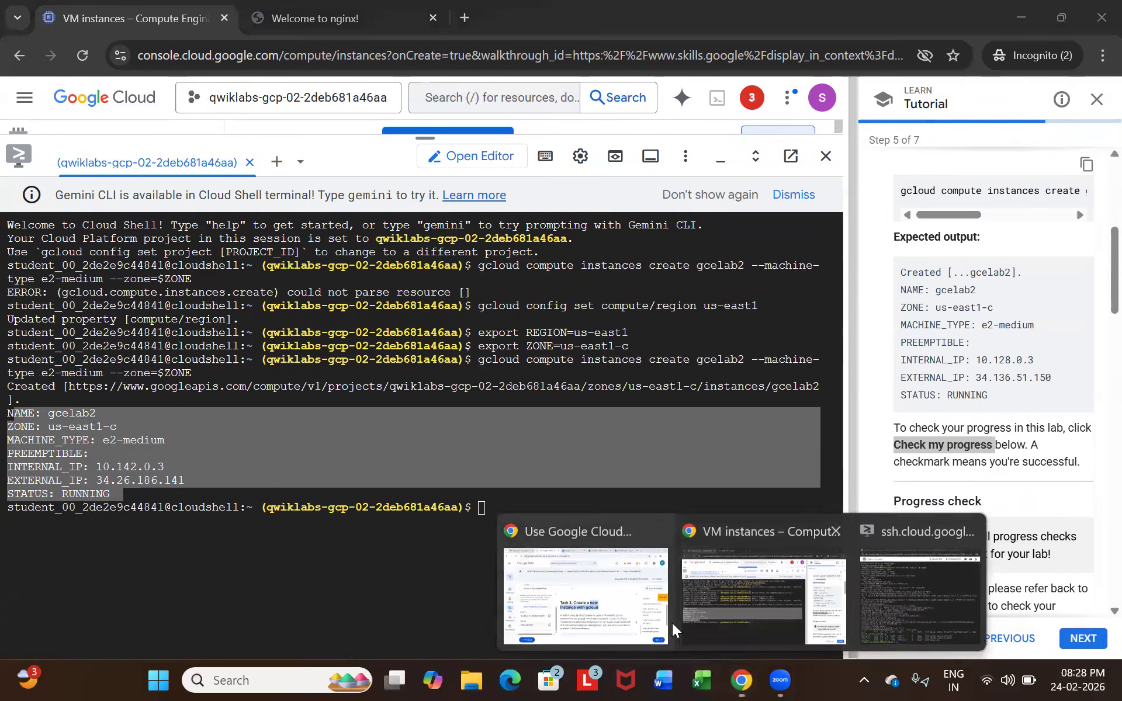
click(630, 608)
scroll(564, 390, down, 10)
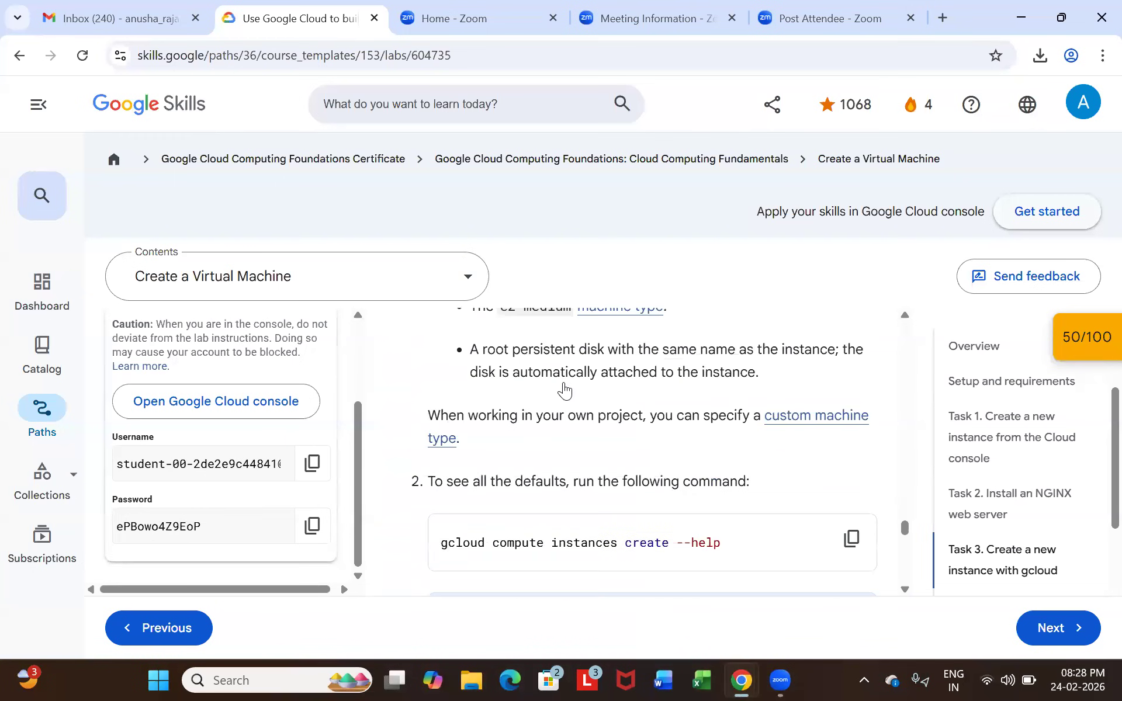
scroll(564, 389, up, 3)
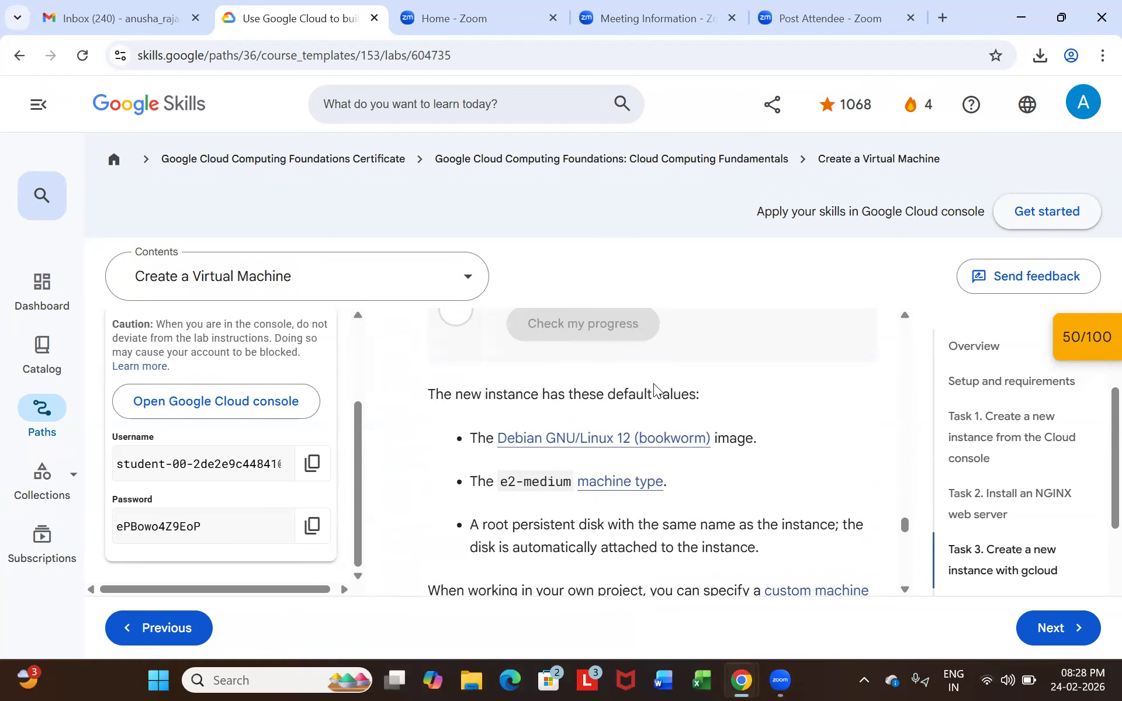
scroll(721, 433, up, 2)
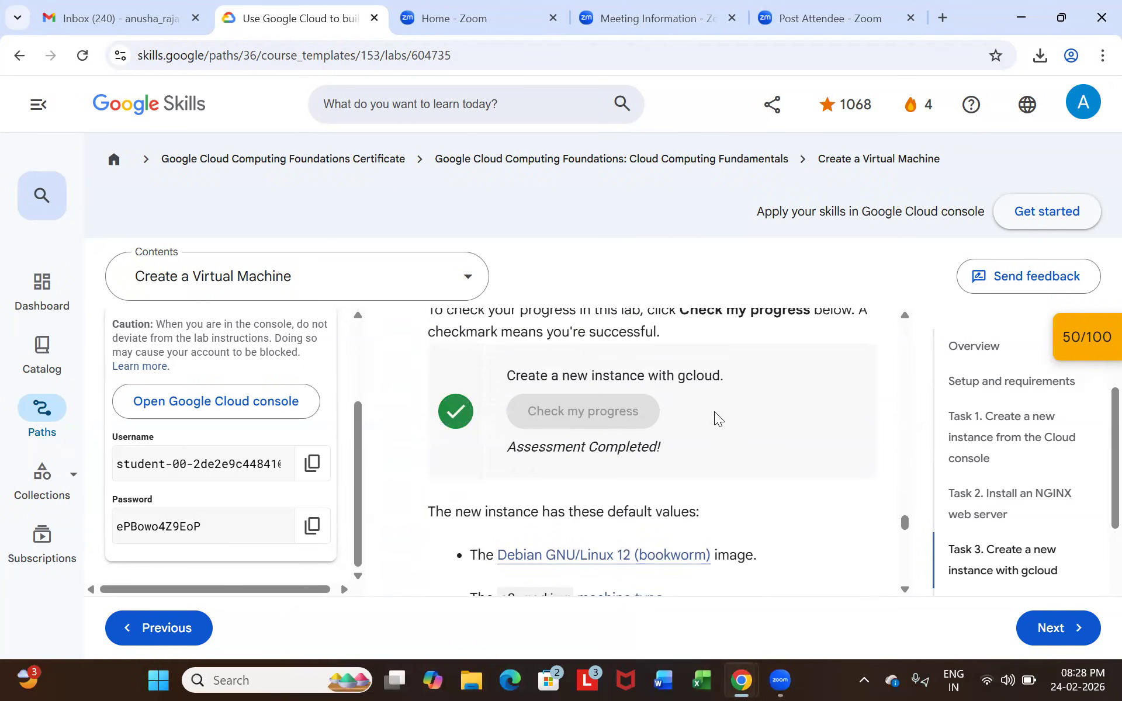
drag(501, 376, 736, 377)
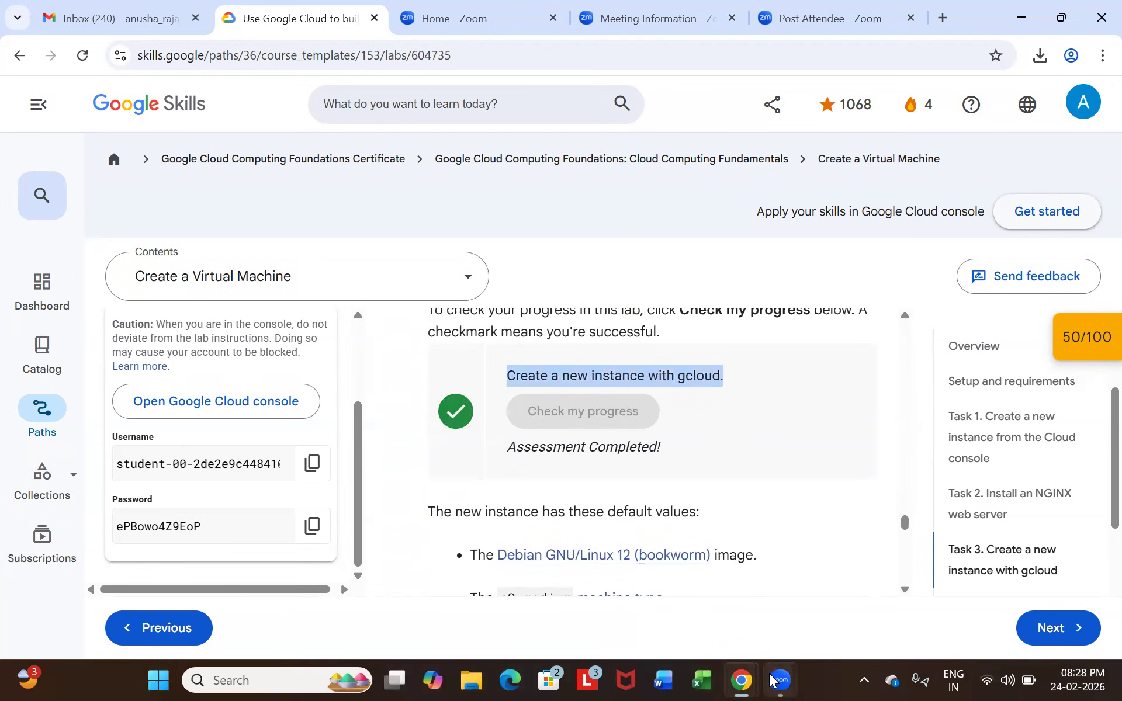
Return to the Google Cloud console, minimize Cloud Shell, and refresh the VM instances list to inspect gcelab and gcelab2.
mouse_move(741, 680)
click(766, 608)
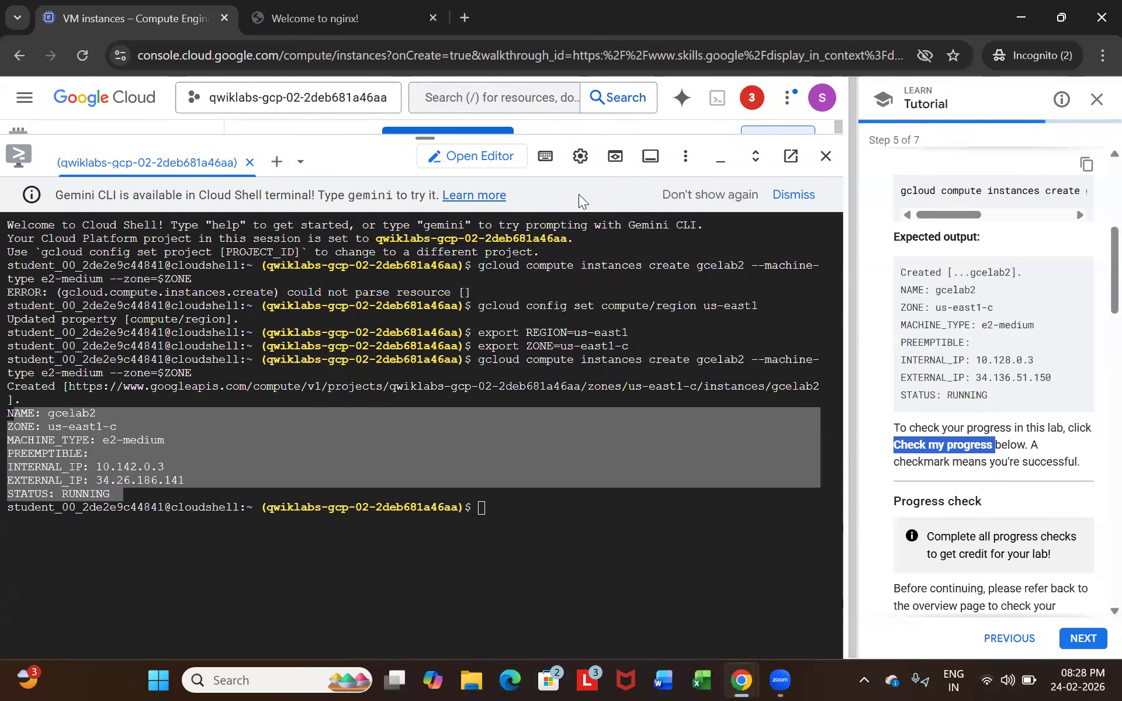
click(721, 158)
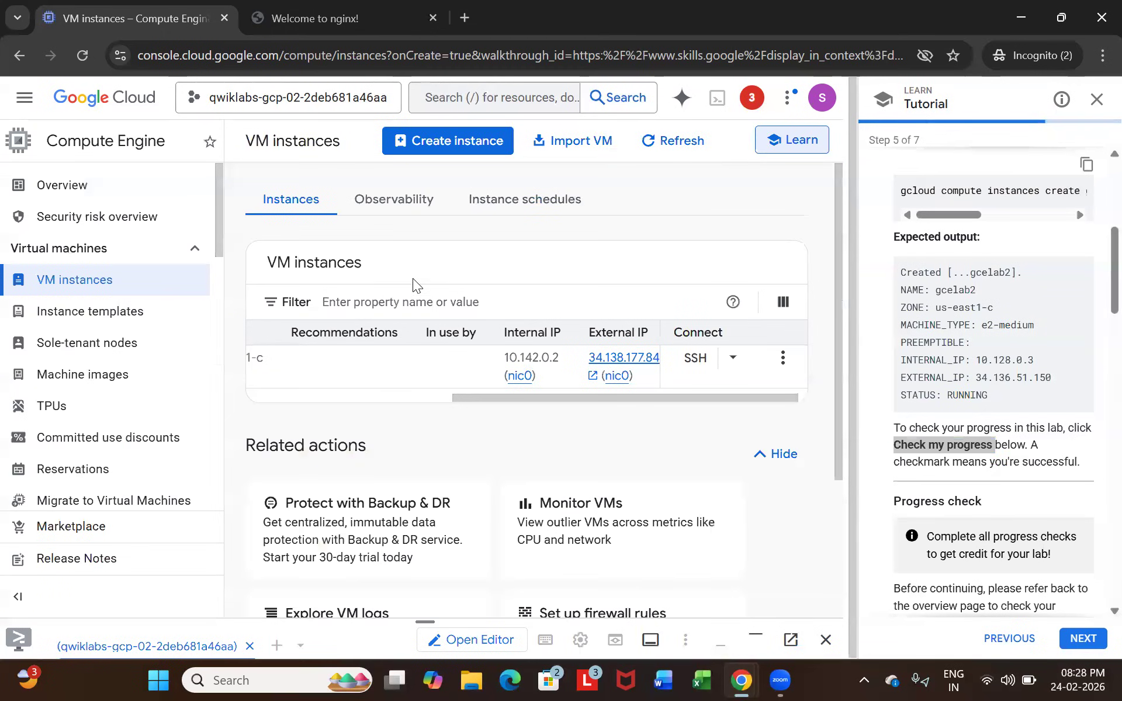
click(675, 140)
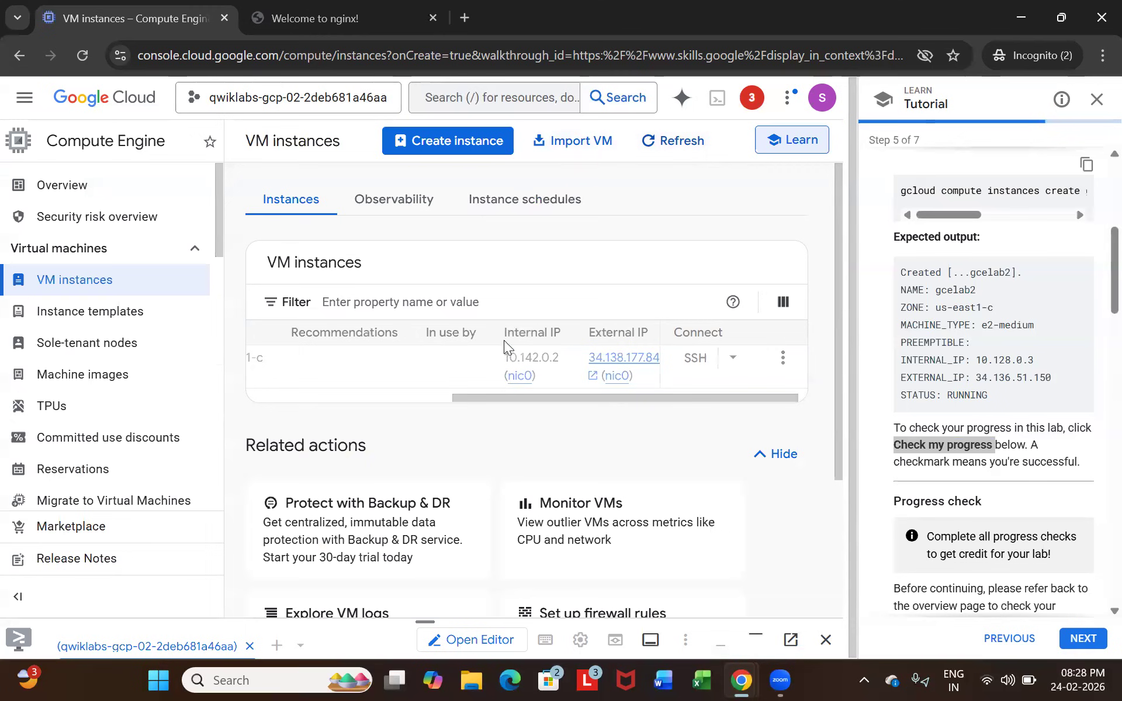
drag(506, 398, 468, 421)
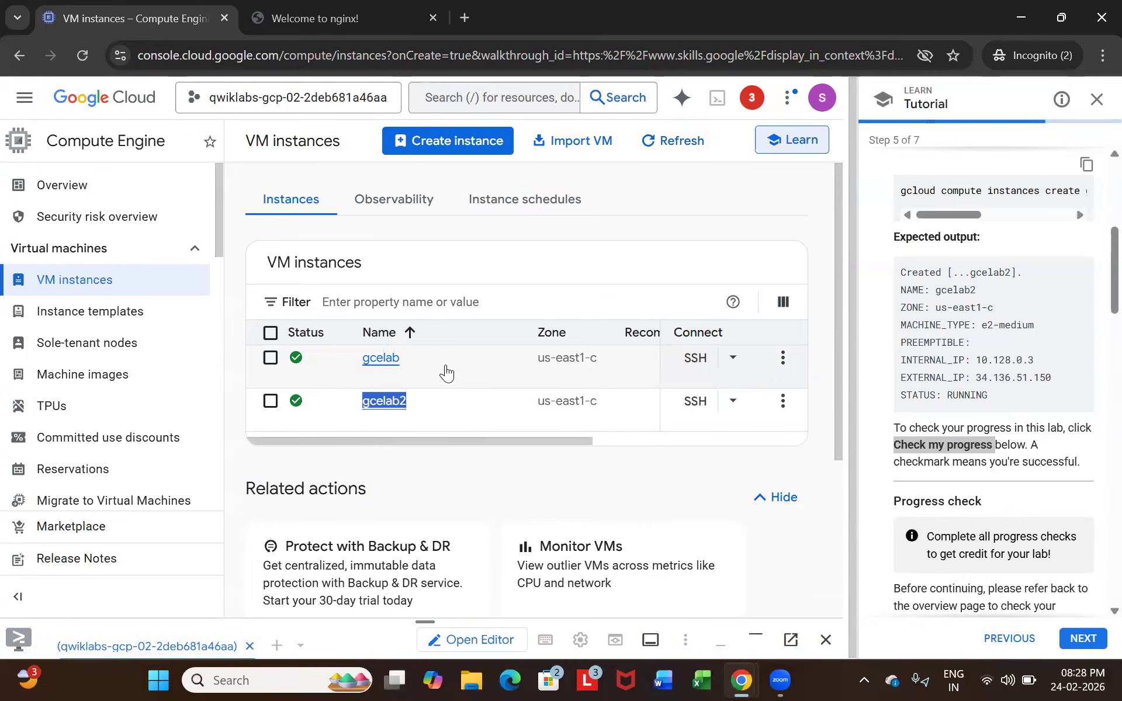
drag(429, 365, 303, 361)
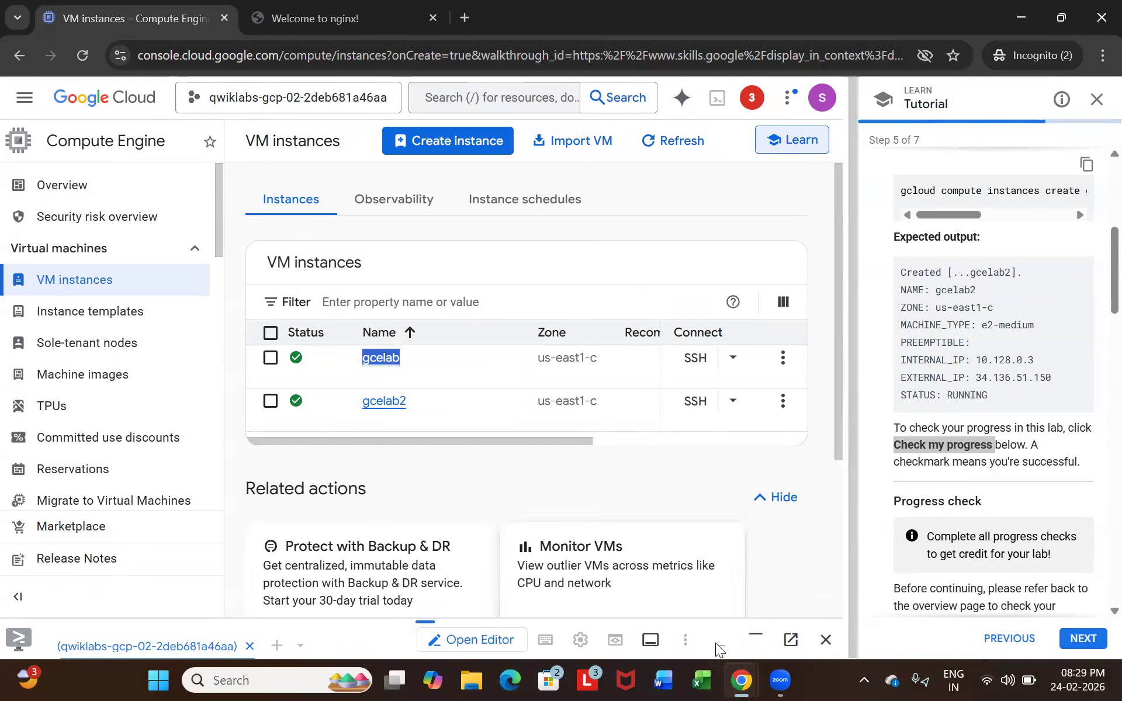
Switch back to the Google Skills lab page and review the scores of both checkpoints, closing the checkpoint overview when finished.
mouse_move(741, 680)
click(629, 591)
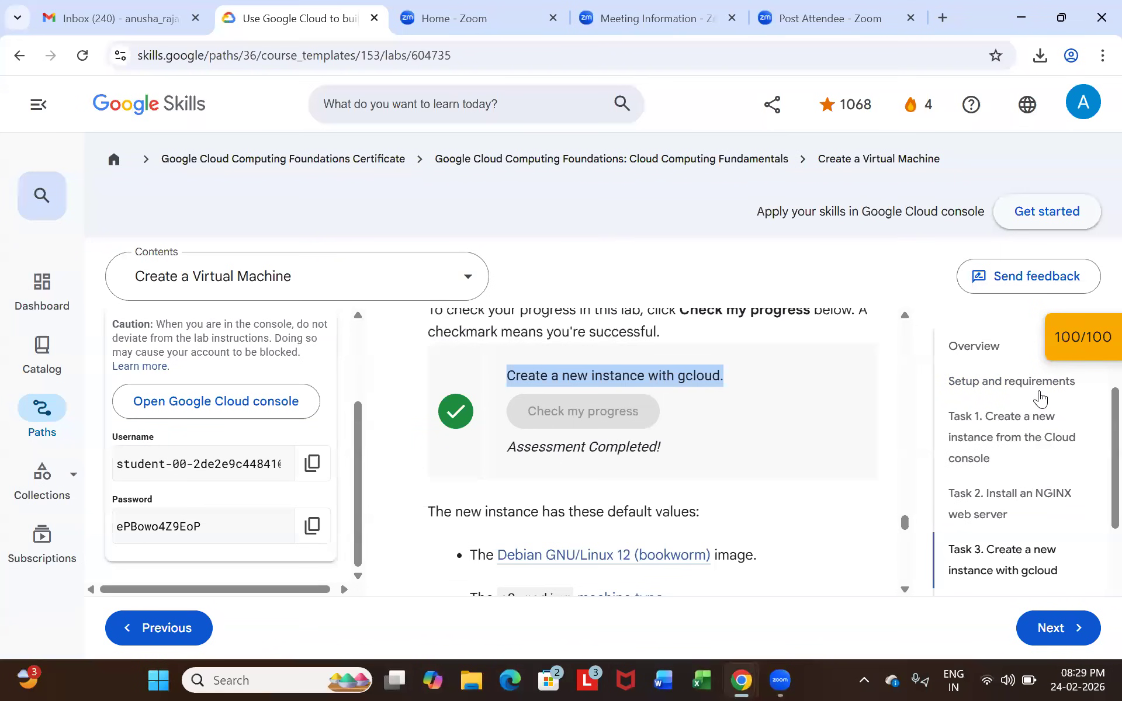
click(1072, 340)
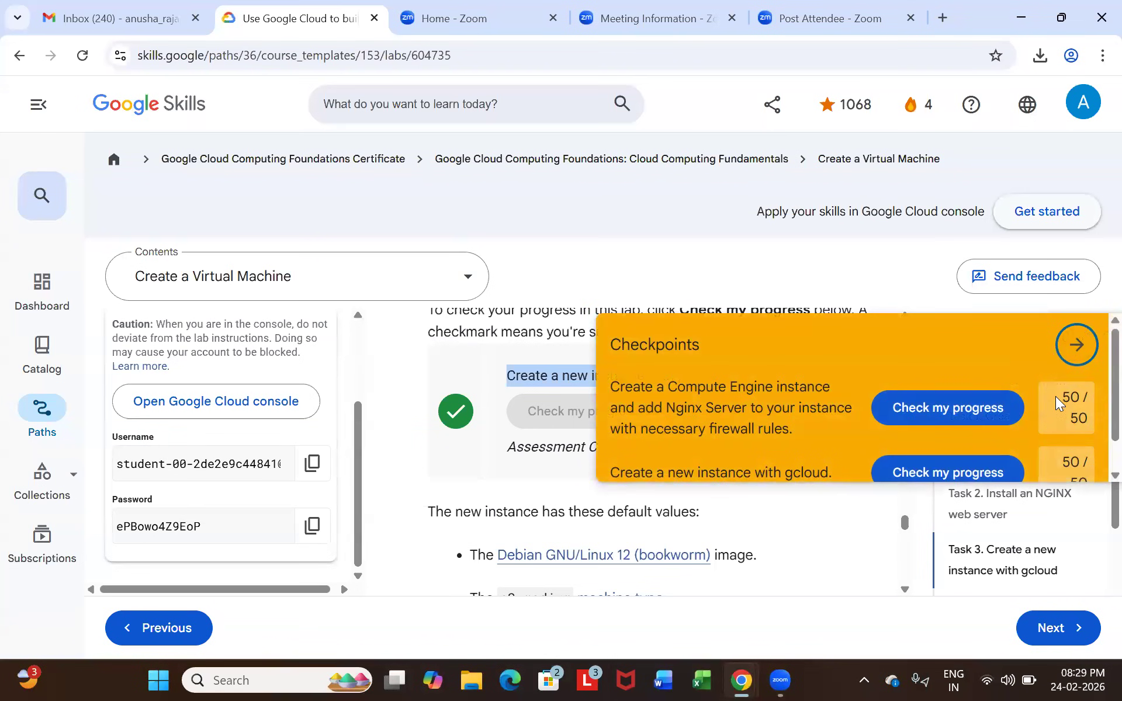
scroll(937, 406, down, 1)
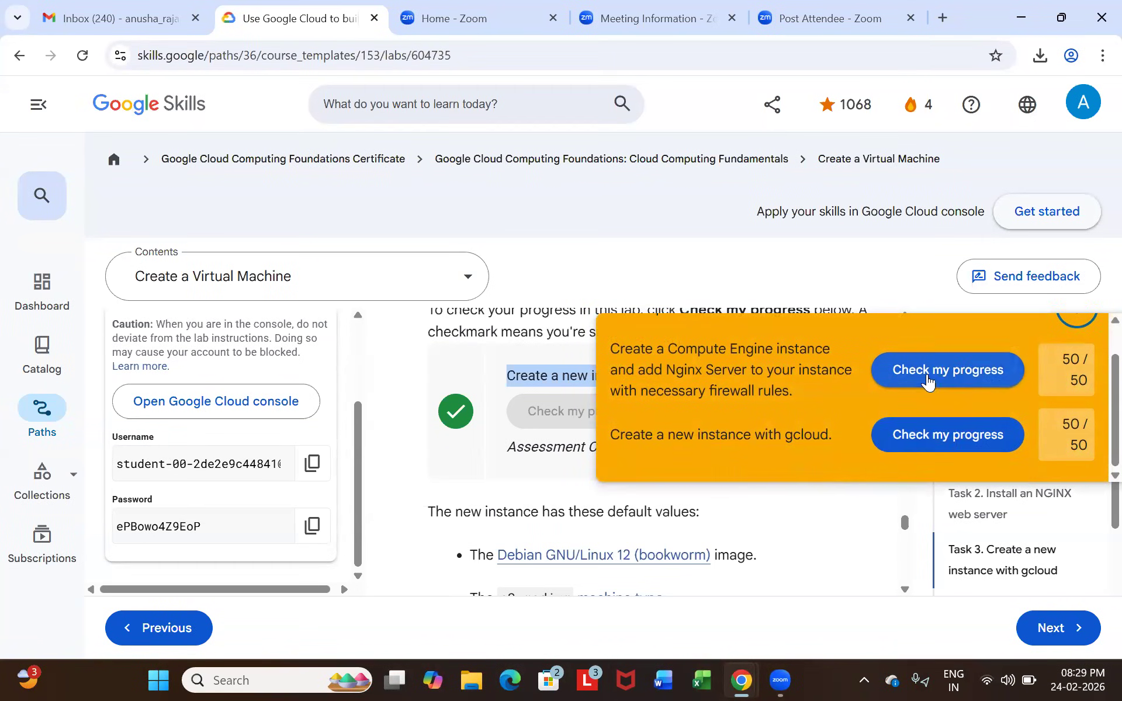
scroll(997, 398, up, 1)
click(1075, 340)
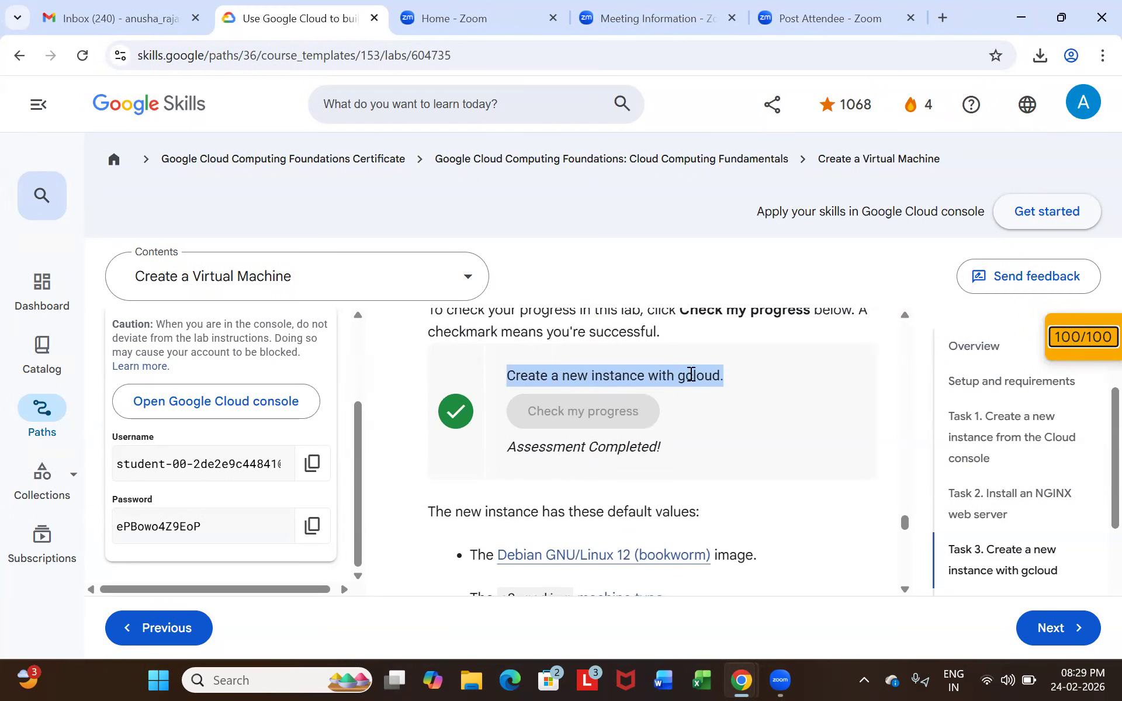
Answer the Task 4 quiz question with both The gcloud command line tool and The Cloud console, and submit it.
scroll(678, 374, down, 10)
scroll(667, 377, down, 15)
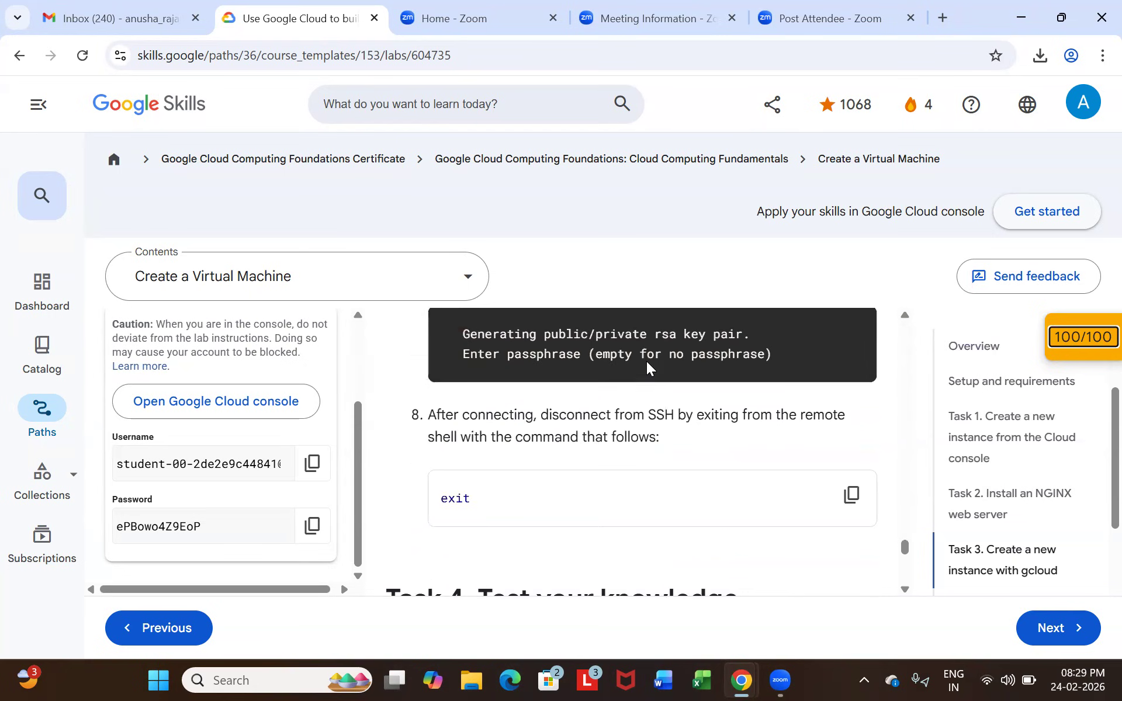
scroll(646, 361, down, 3)
scroll(646, 368, up, 3)
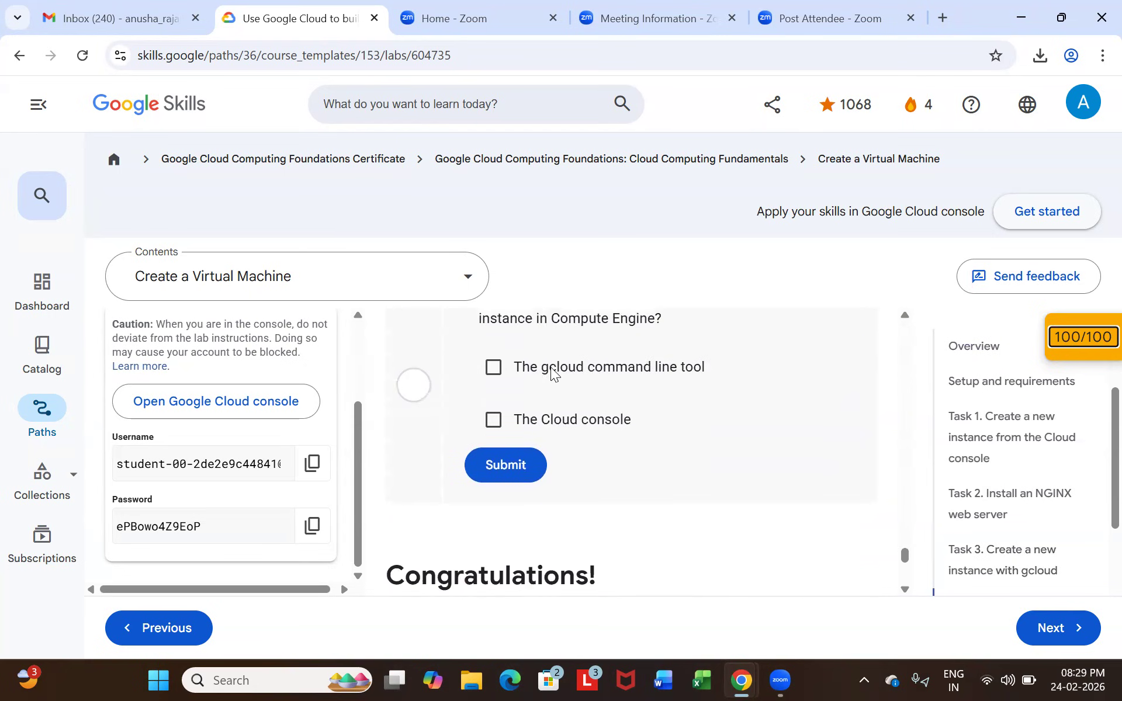
drag(491, 379, 720, 406)
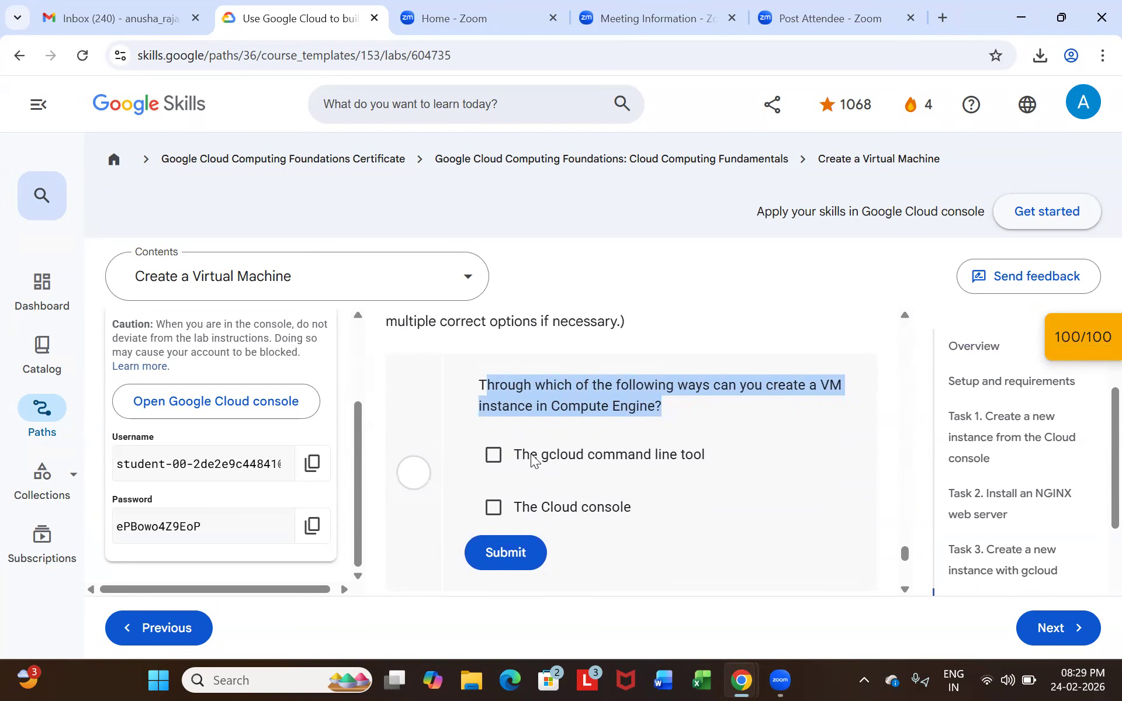
drag(524, 455, 702, 466)
drag(532, 506, 646, 506)
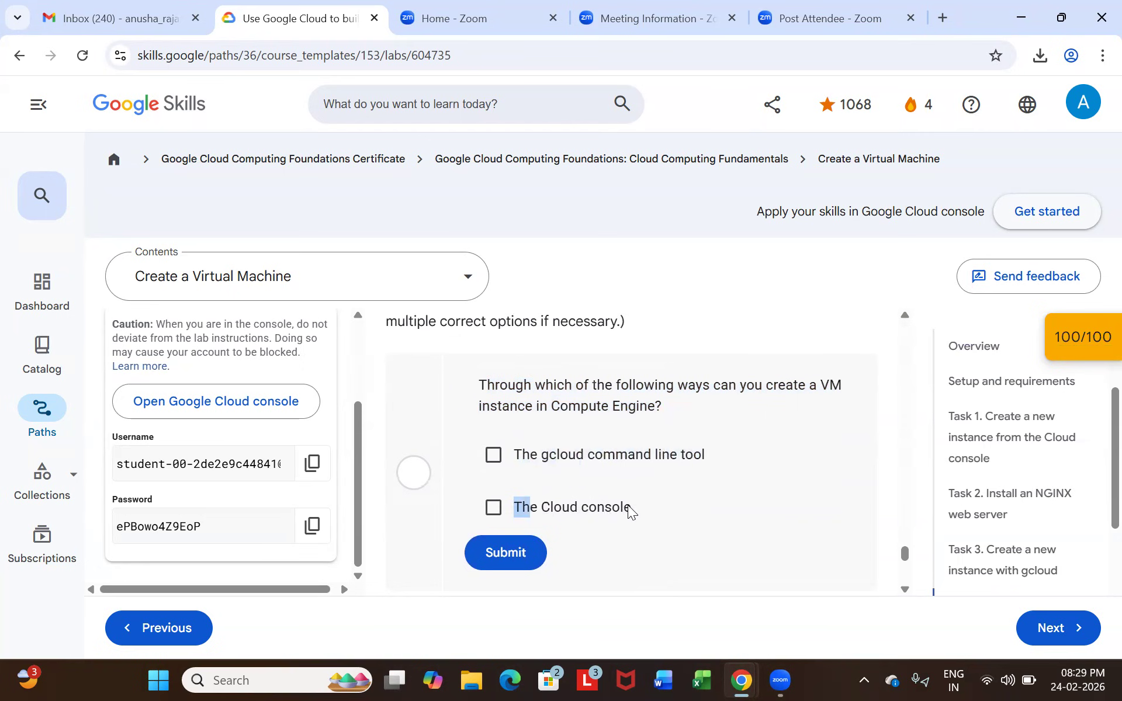
click(493, 455)
click(492, 510)
click(507, 553)
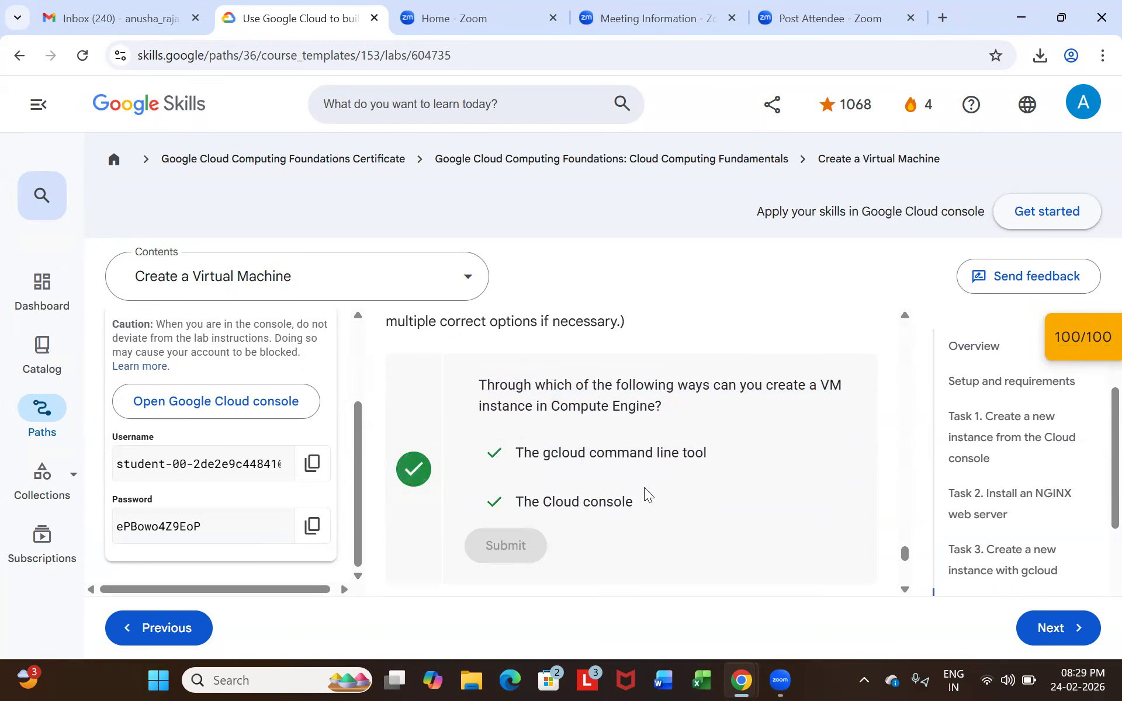
scroll(642, 473, down, 5)
scroll(641, 473, up, 3)
scroll(642, 473, up, 4)
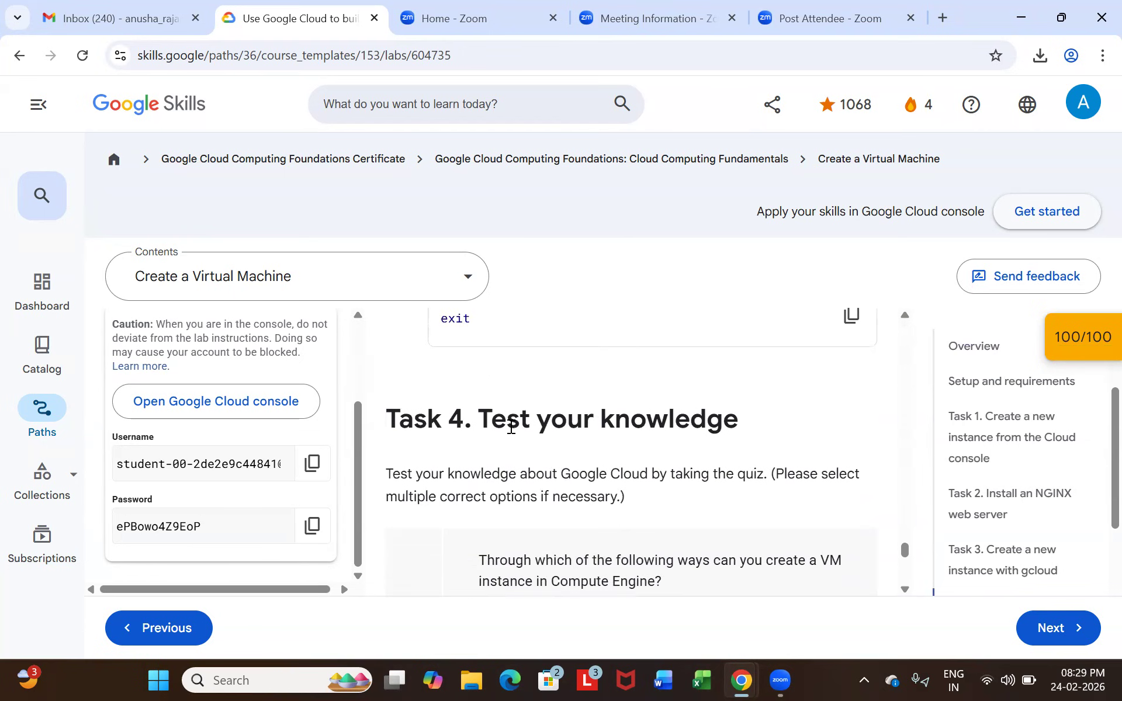
scroll(510, 427, down, 5)
scroll(491, 389, up, 2)
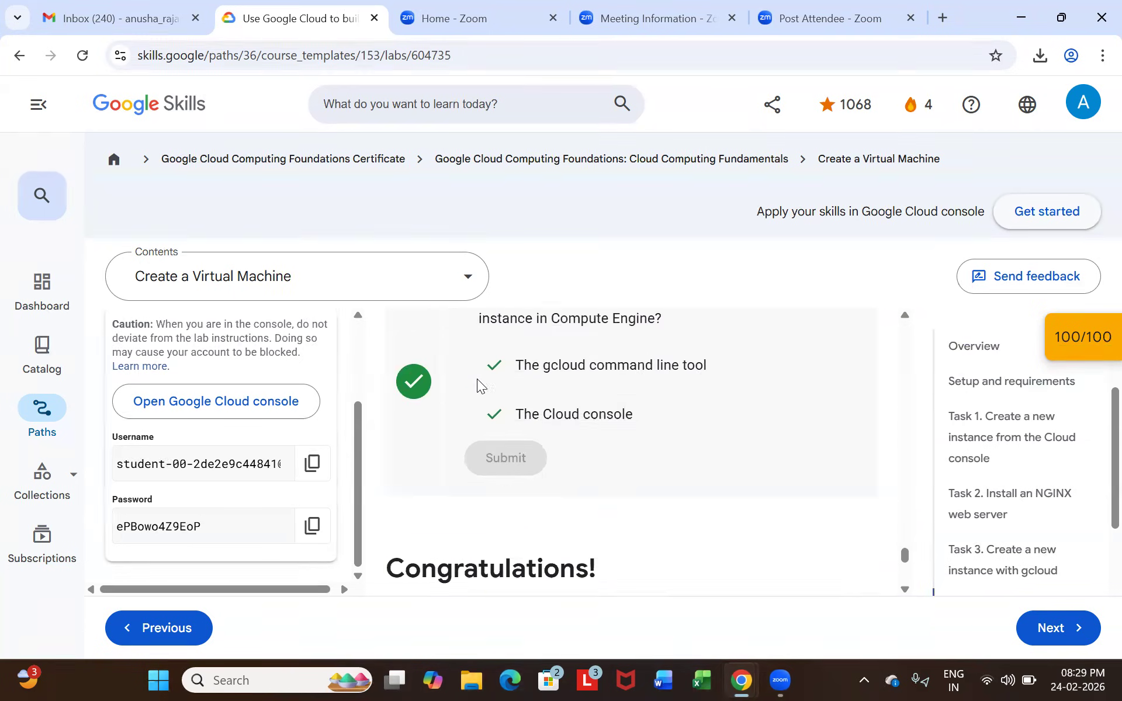
scroll(627, 376, up, 1)
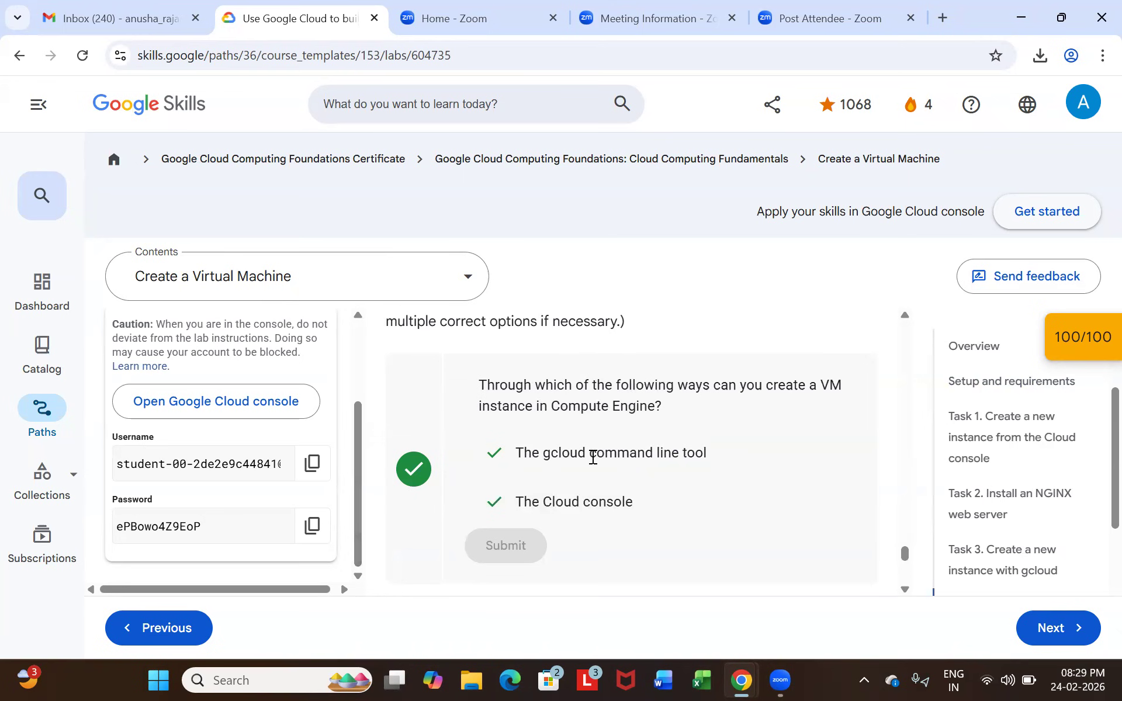
mouse_move(741, 681)
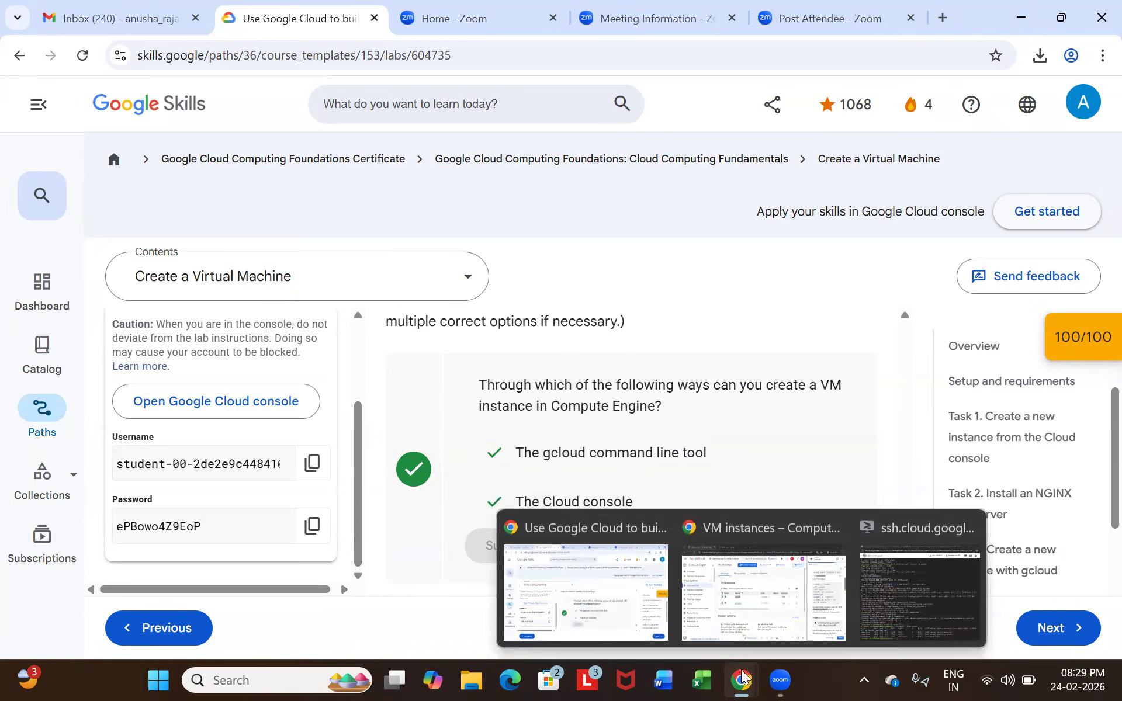
End the Create a Virtual Machine lab and confirm ending it.
scroll(280, 404, up, 3)
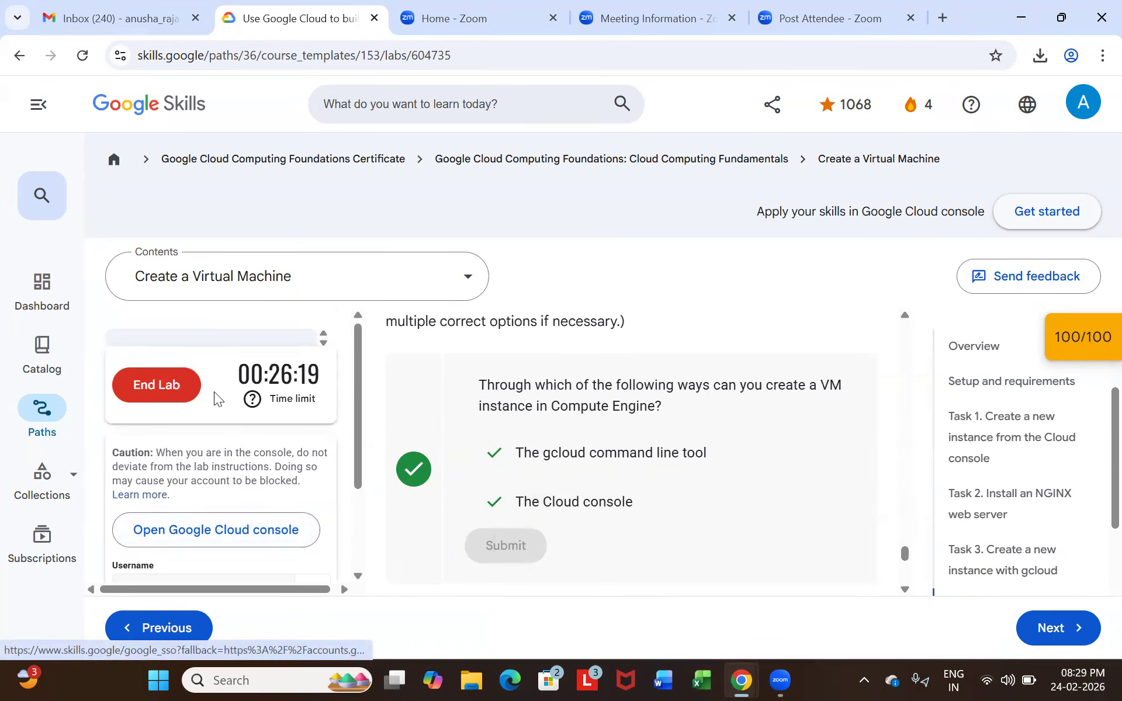
click(179, 386)
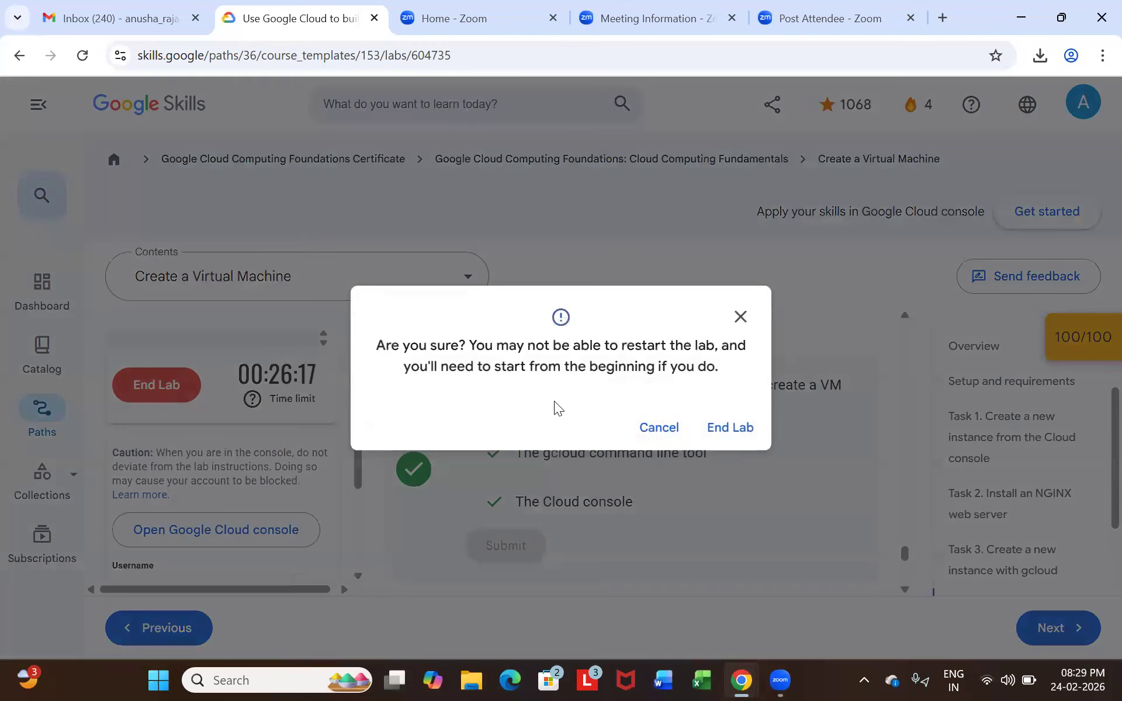
click(722, 439)
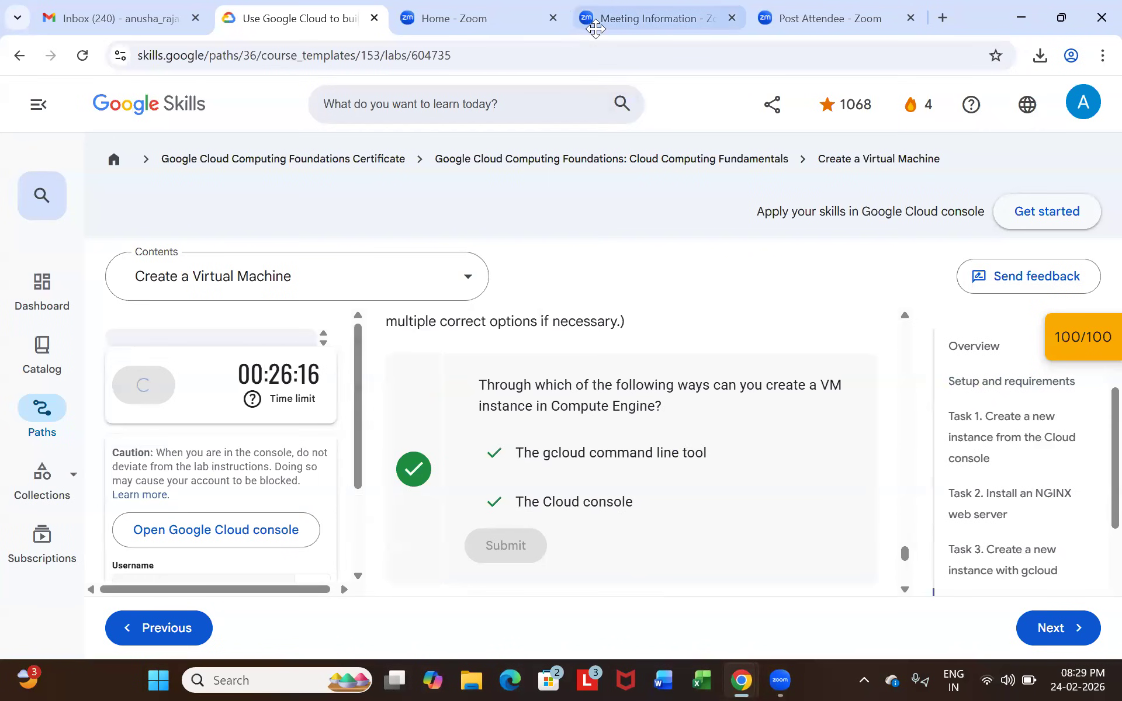